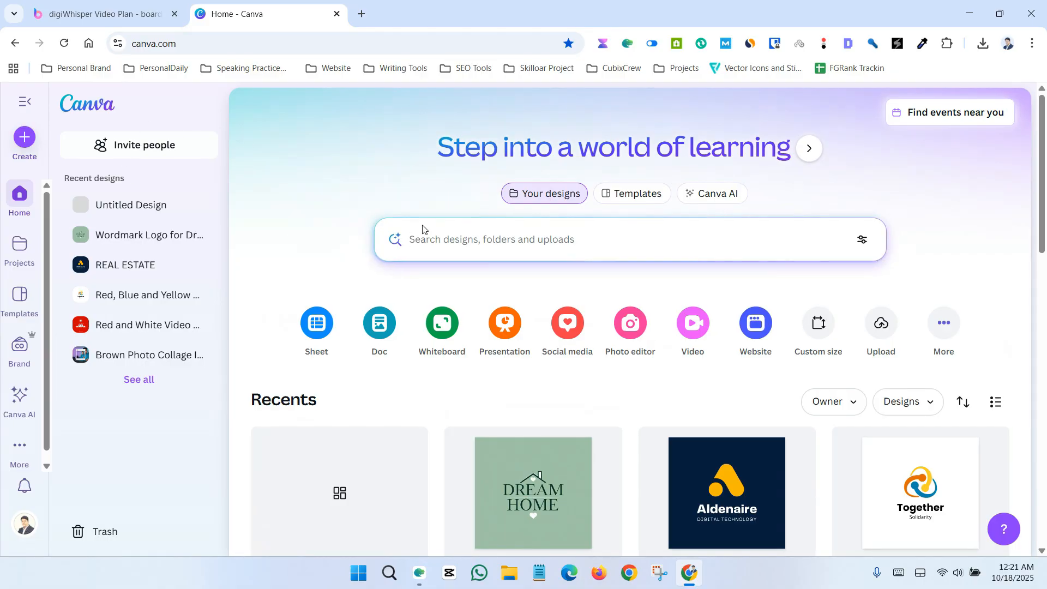
Search the template library for "poster"
left_click(636, 198)
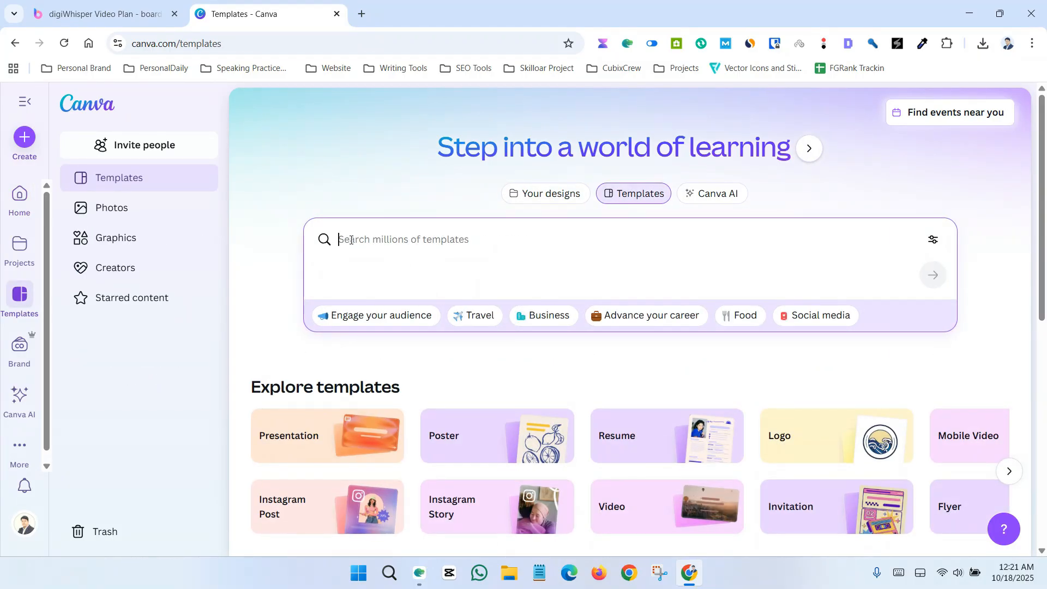
type("poster")
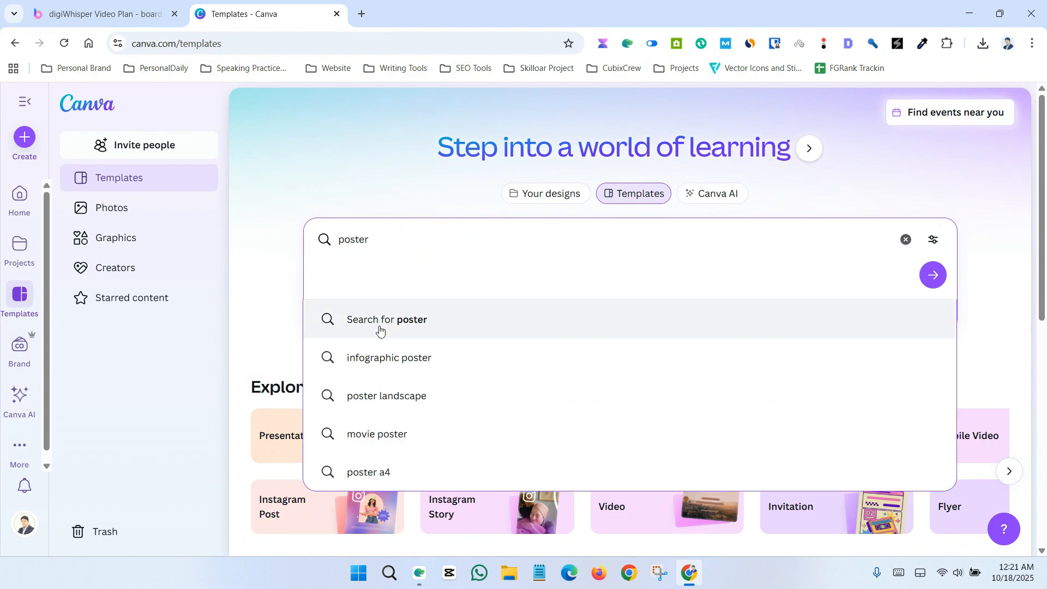
left_click(411, 320)
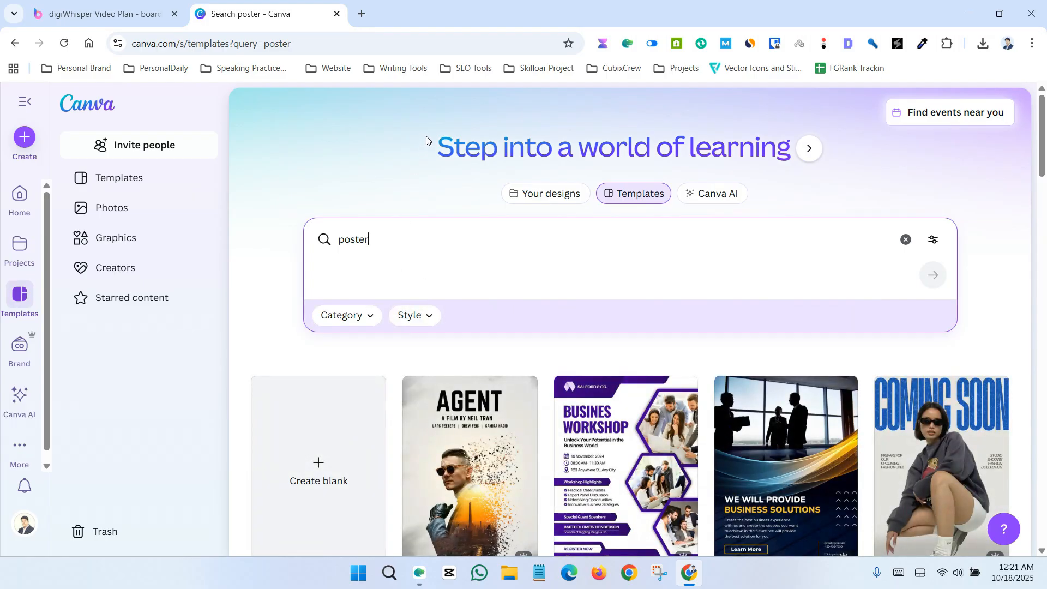
Browse the poster template results to examine the available designs
scroll(427, 164, "down", 2)
scroll(545, 295, "down", 5)
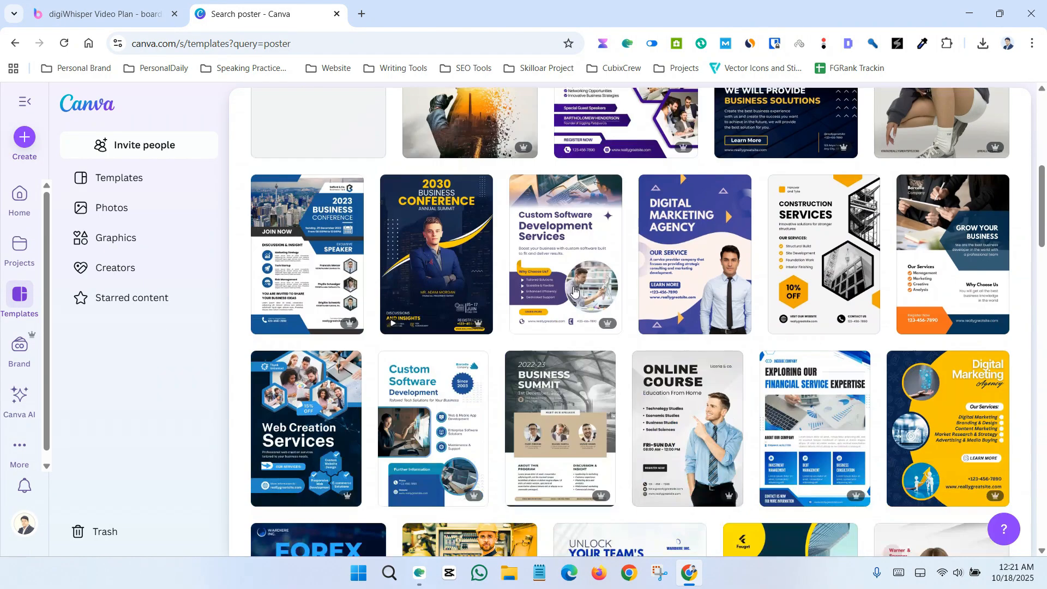
mouse_move(575, 282)
scroll(549, 268, "down", 6)
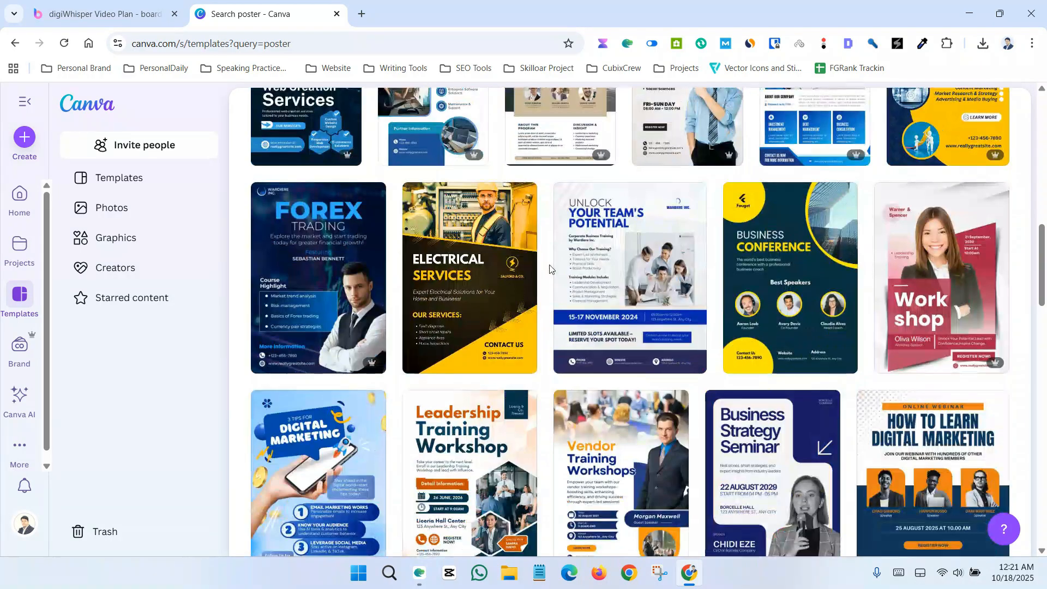
scroll(549, 268, "up", 12)
scroll(638, 355, "down", 4)
mouse_move(640, 353)
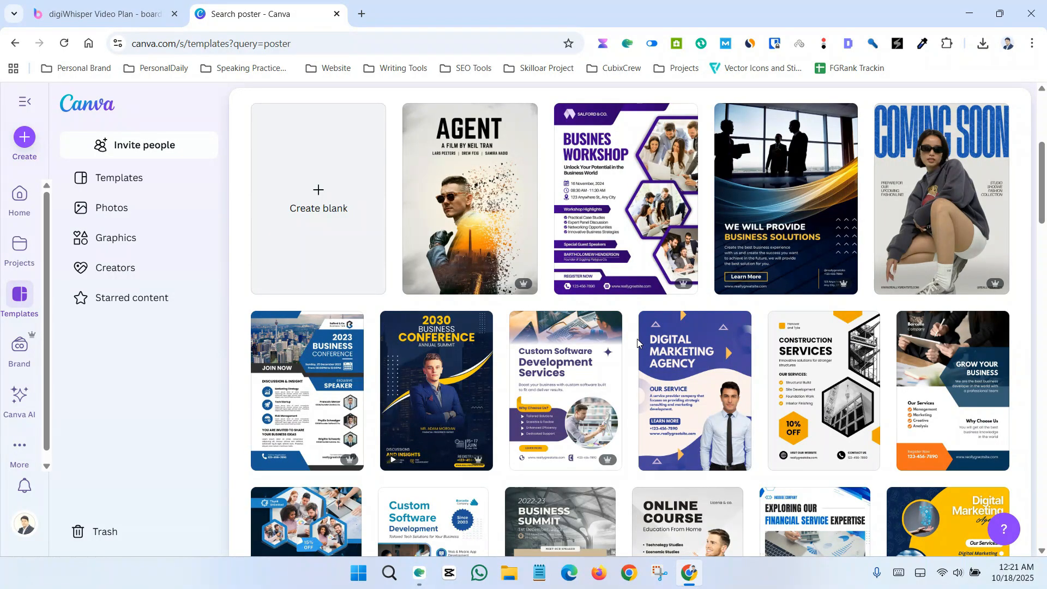
scroll(637, 343, "up", 1)
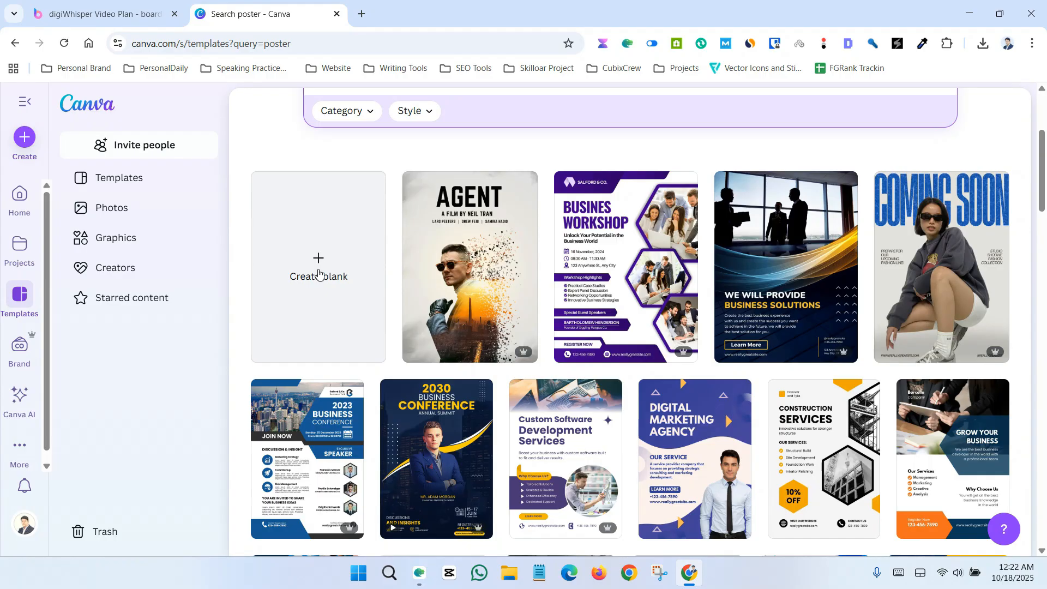
scroll(643, 348, "down", 3)
scroll(647, 345, "up", 4)
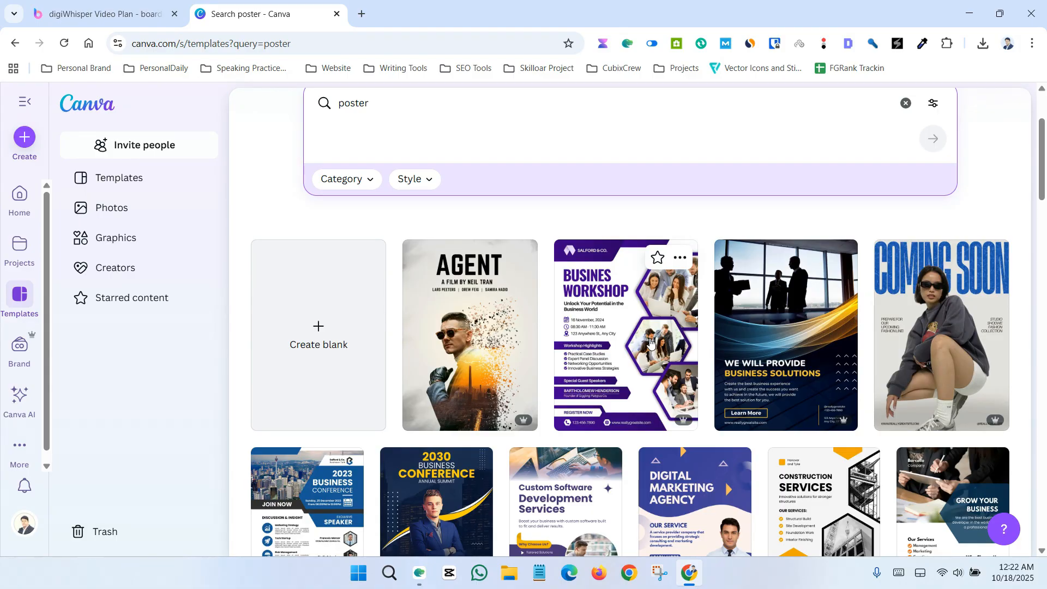
scroll(651, 343, "down", 5)
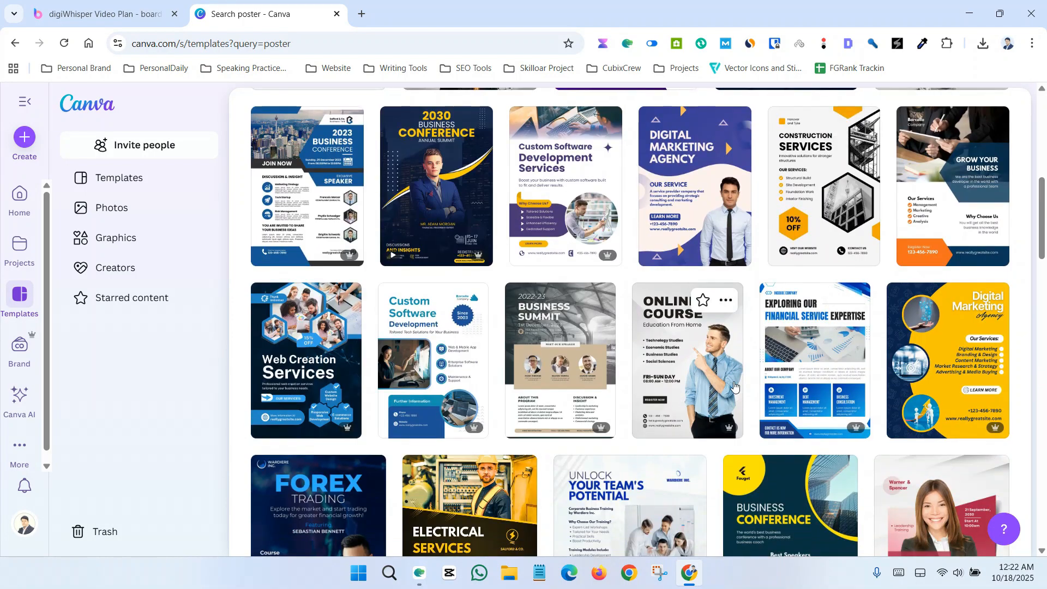
scroll(739, 384, "down", 2)
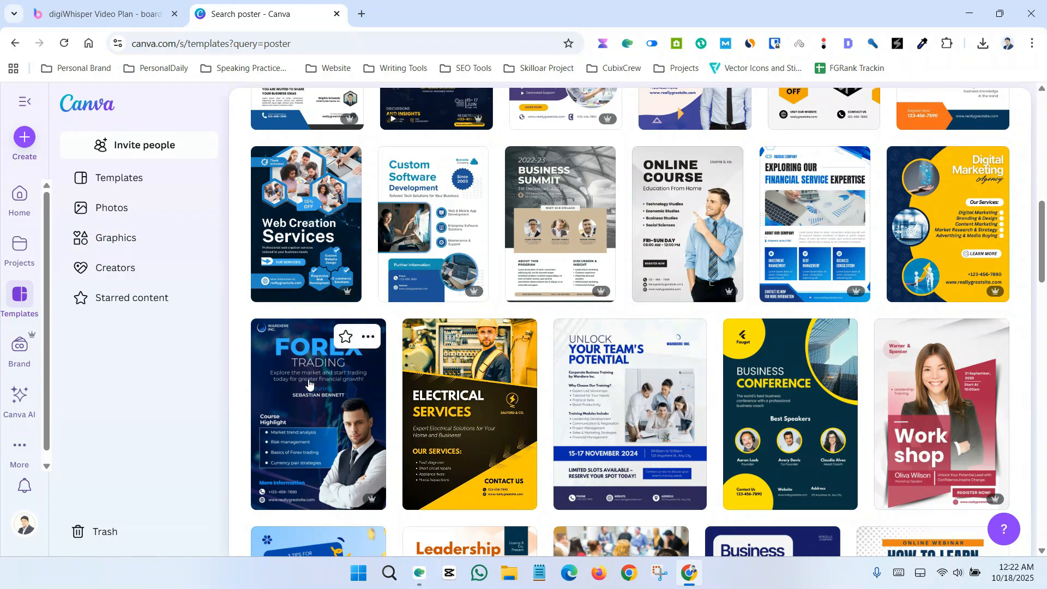
scroll(450, 402, "down", 6)
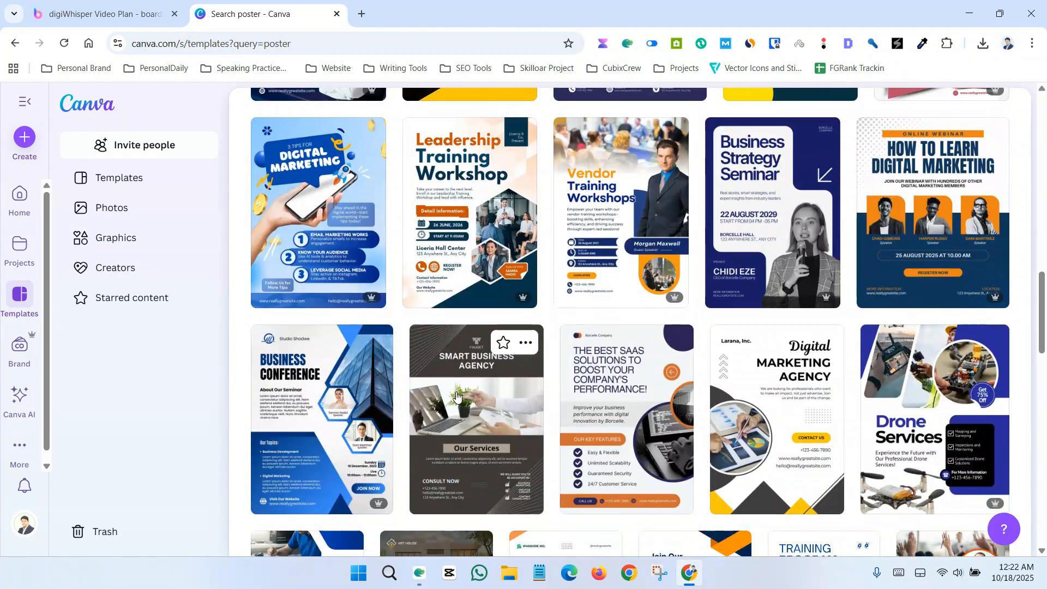
scroll(480, 392, "up", 6)
scroll(480, 392, "up", 7)
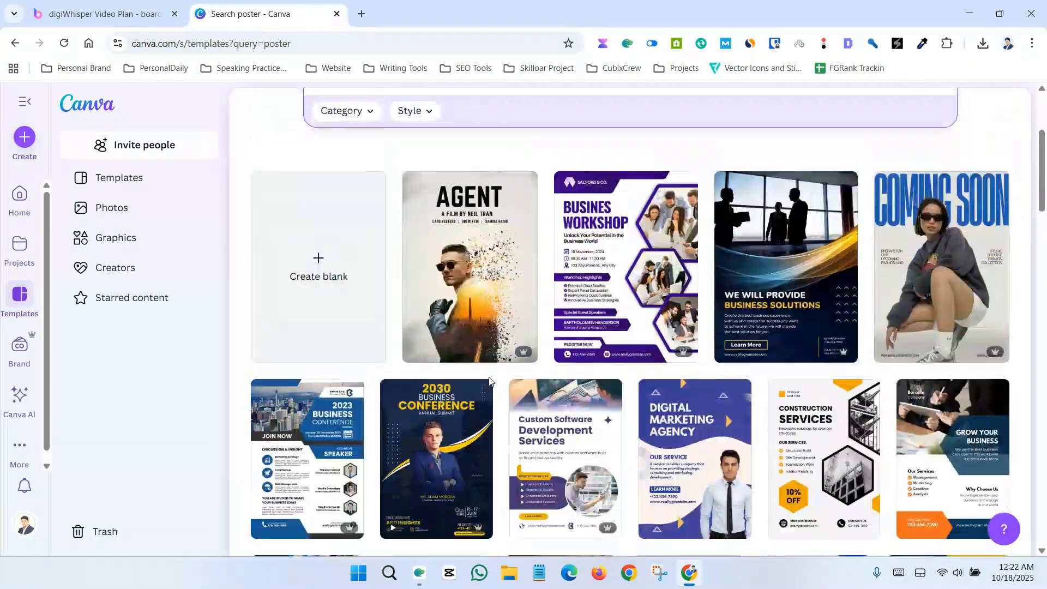
scroll(492, 382, "down", 7)
scroll(490, 381, "down", 15)
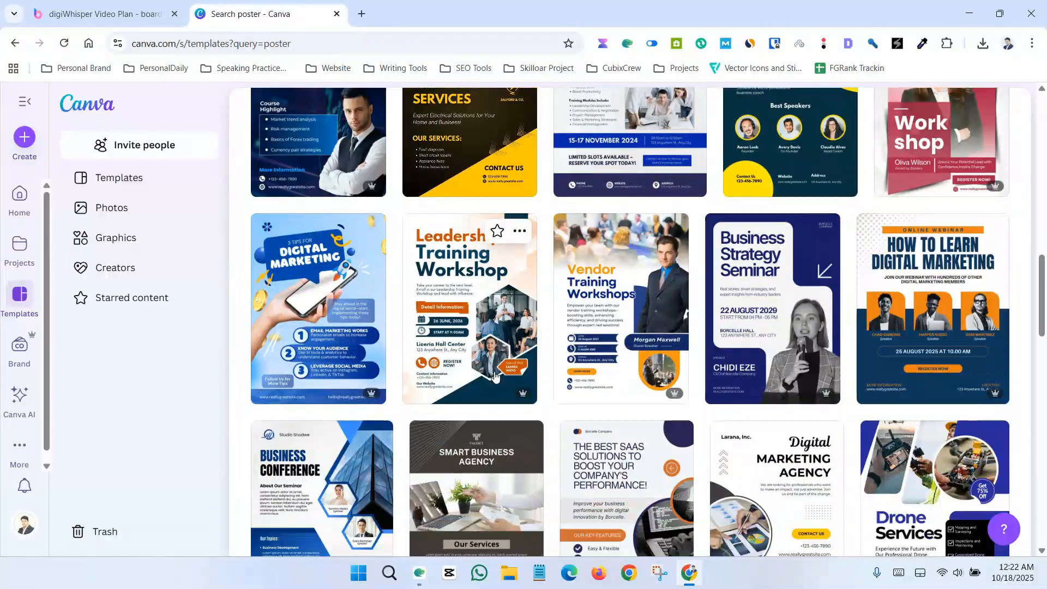
scroll(496, 376, "down", 1)
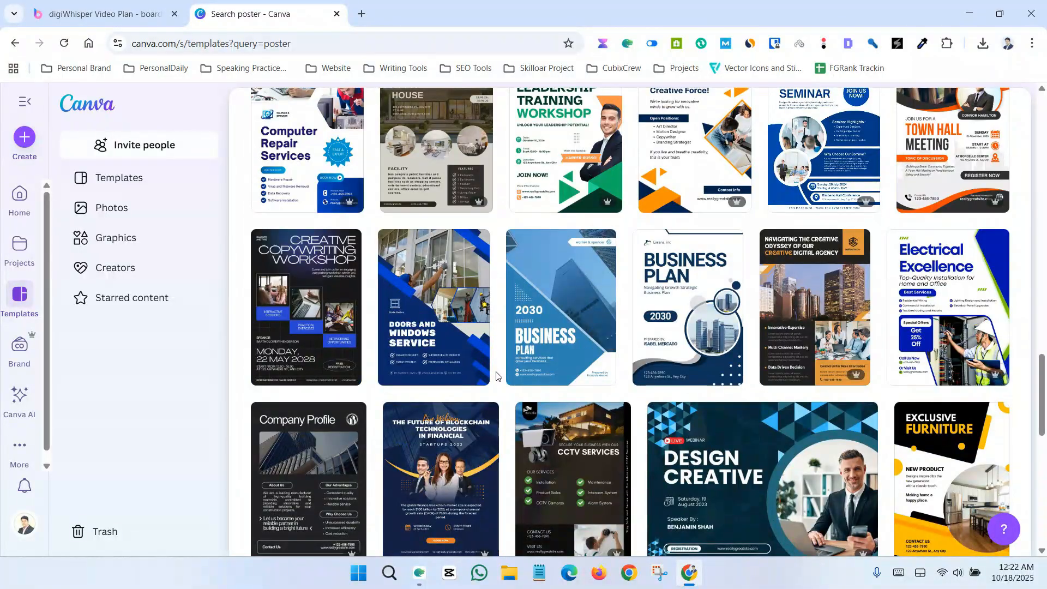
scroll(496, 375, "down", 12)
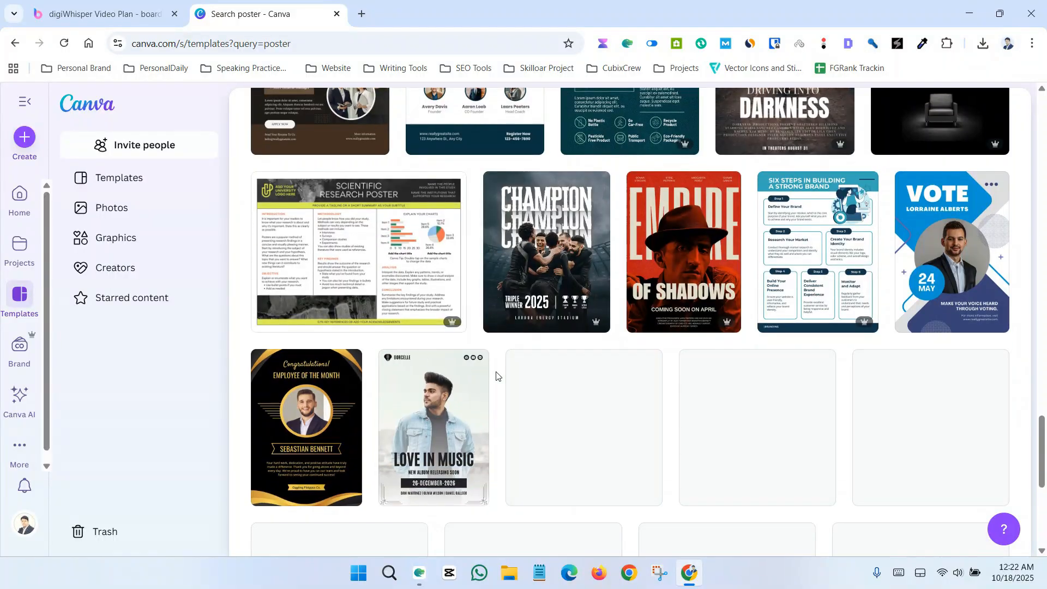
Examine the Style and Category filter options for the poster templates, leaving both filters unset
scroll(495, 373, "up", 20)
left_click(429, 244)
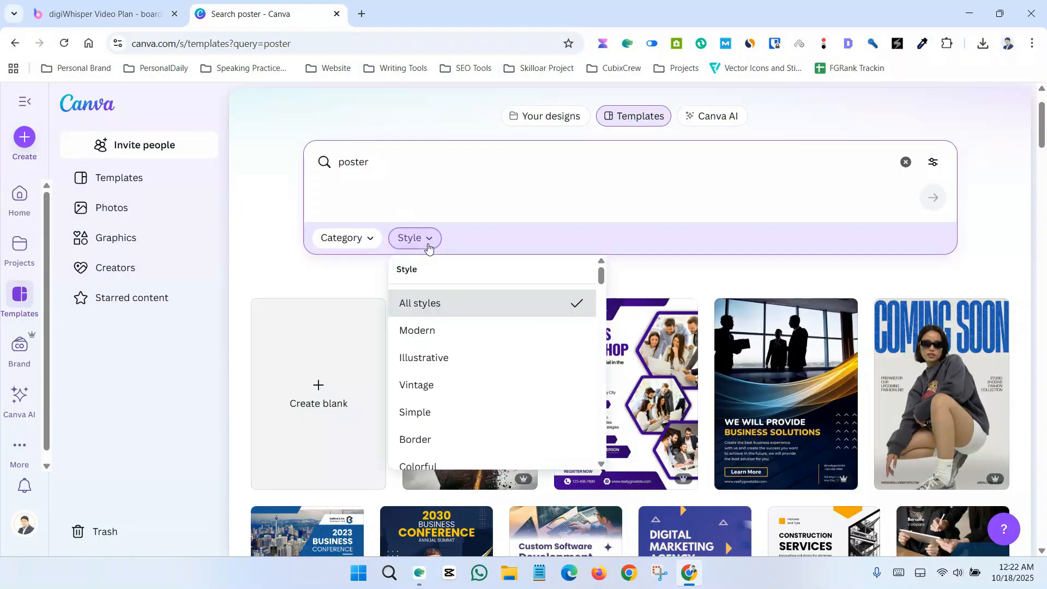
scroll(460, 381, "down", 4)
scroll(460, 398, "up", 4)
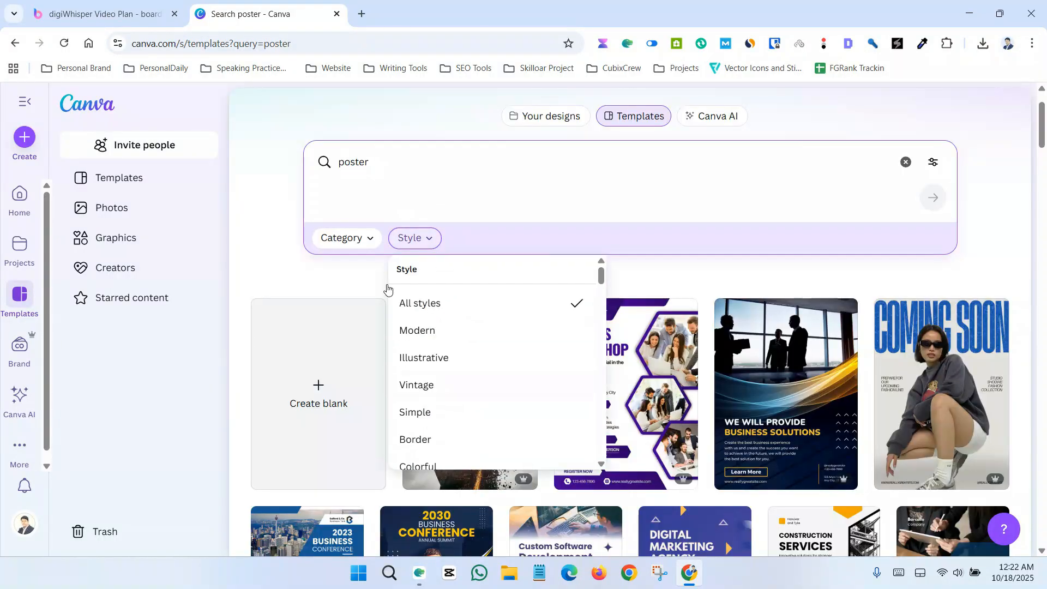
left_click(374, 246)
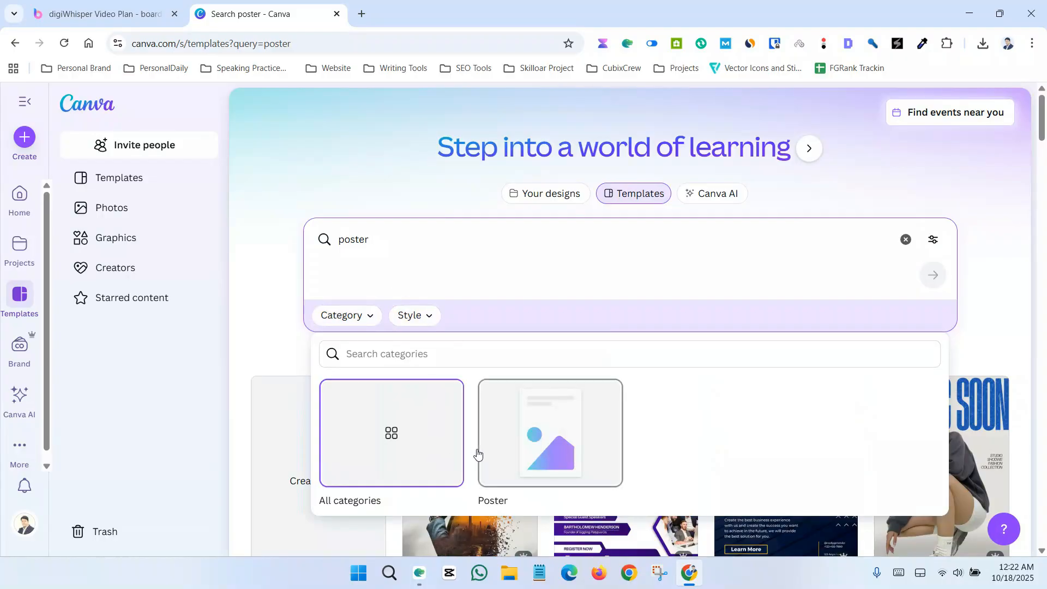
scroll(478, 455, "down", 3)
scroll(376, 202, "up", 3)
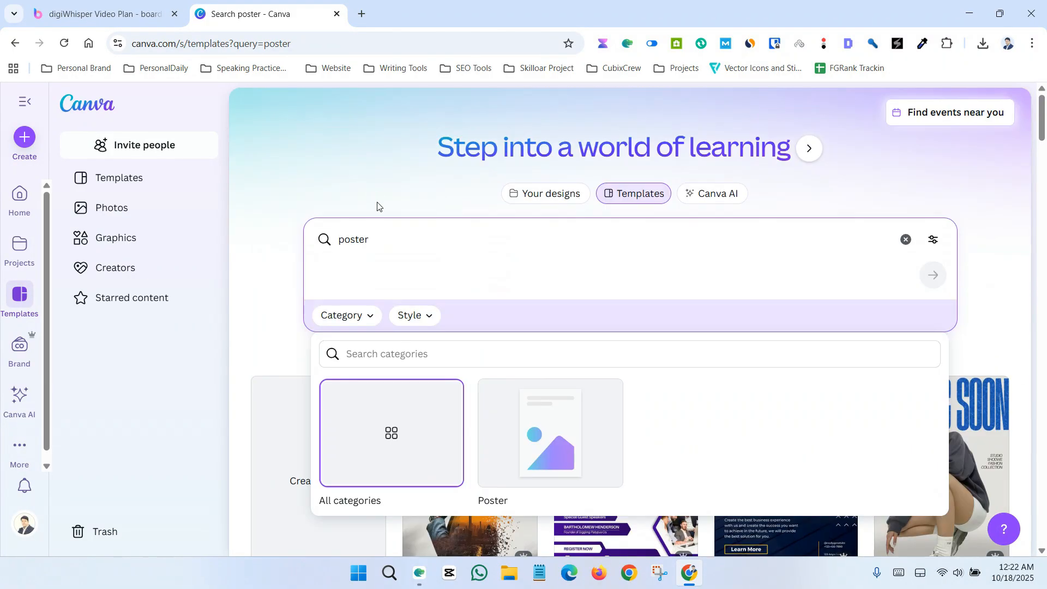
scroll(436, 270, "down", 4)
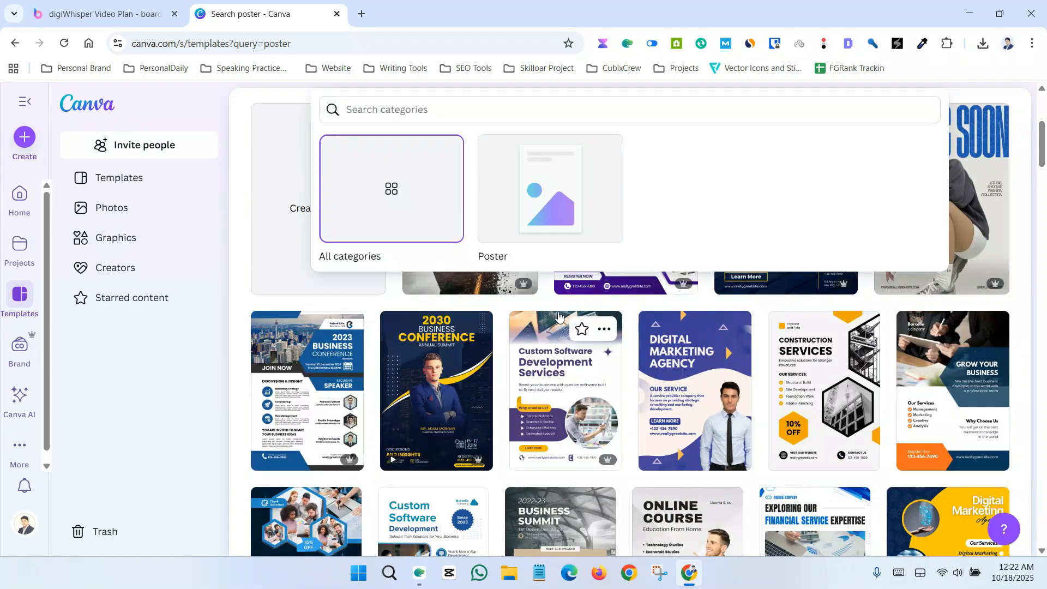
scroll(403, 249, "up", 3)
left_click(257, 171)
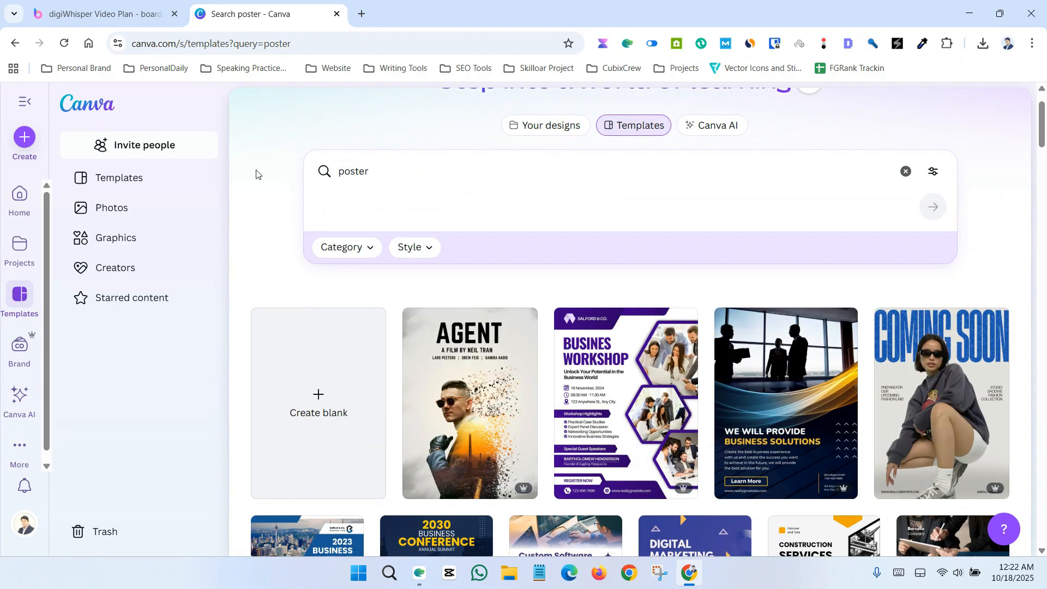
Look further through the unfiltered poster results for a suitable hiring poster design
scroll(429, 348, "down", 4)
scroll(429, 347, "down", 3)
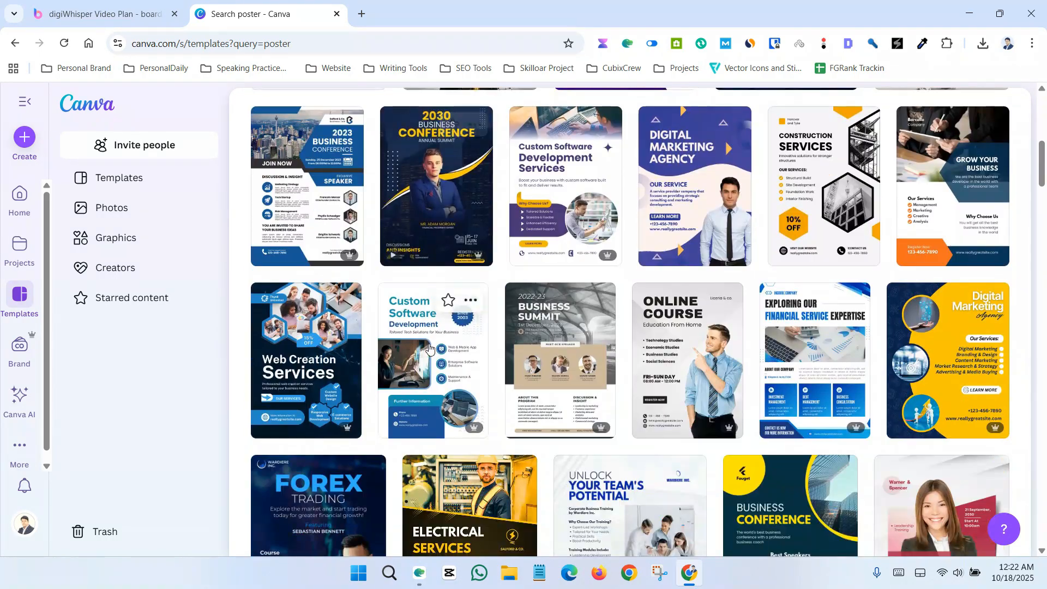
scroll(429, 348, "down", 2)
scroll(429, 347, "down", 5)
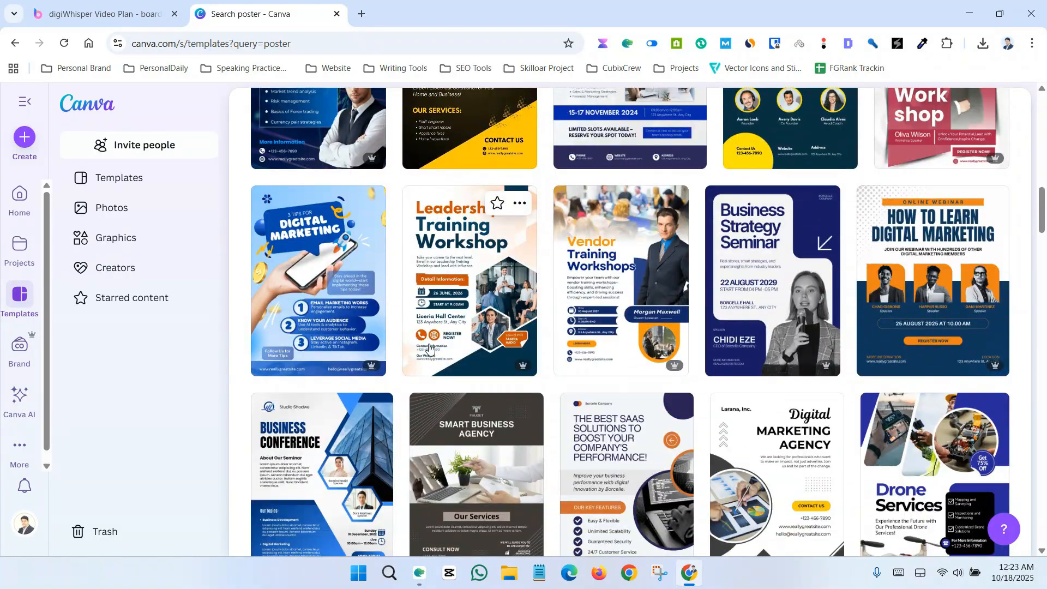
scroll(429, 347, "down", 4)
scroll(429, 348, "down", 2)
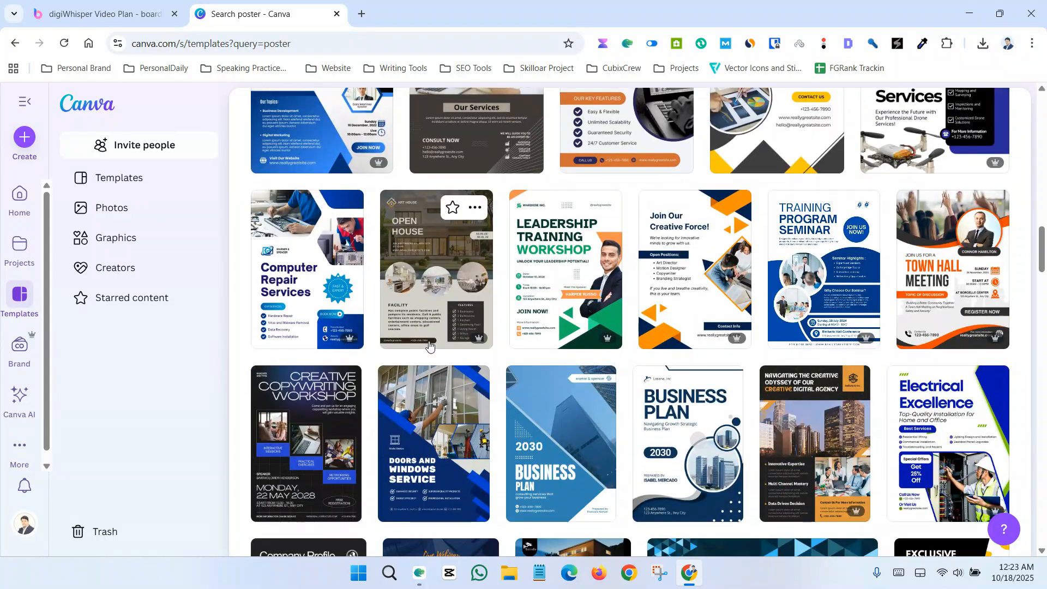
scroll(429, 344, "down", 2)
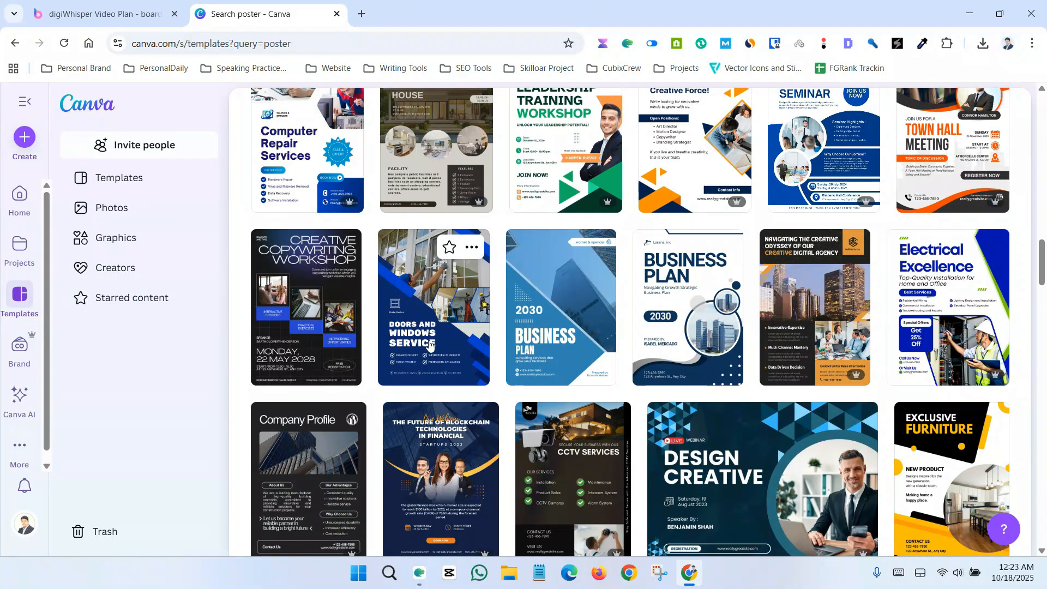
scroll(429, 343, "down", 3)
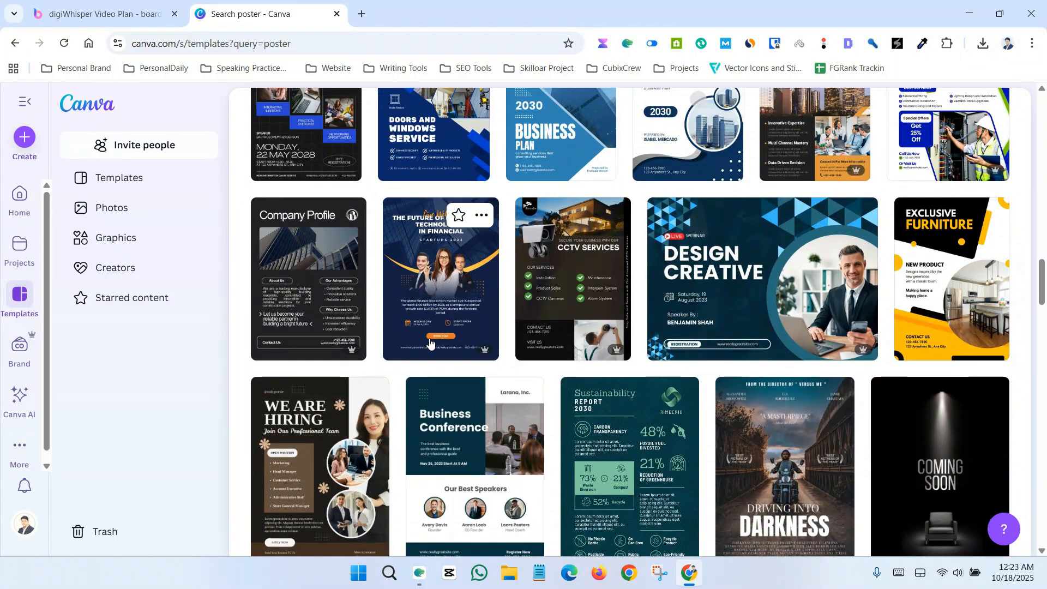
scroll(429, 343, "down", 4)
scroll(429, 338, "down", 2)
scroll(429, 333, "up", 1)
scroll(429, 327, "down", 4)
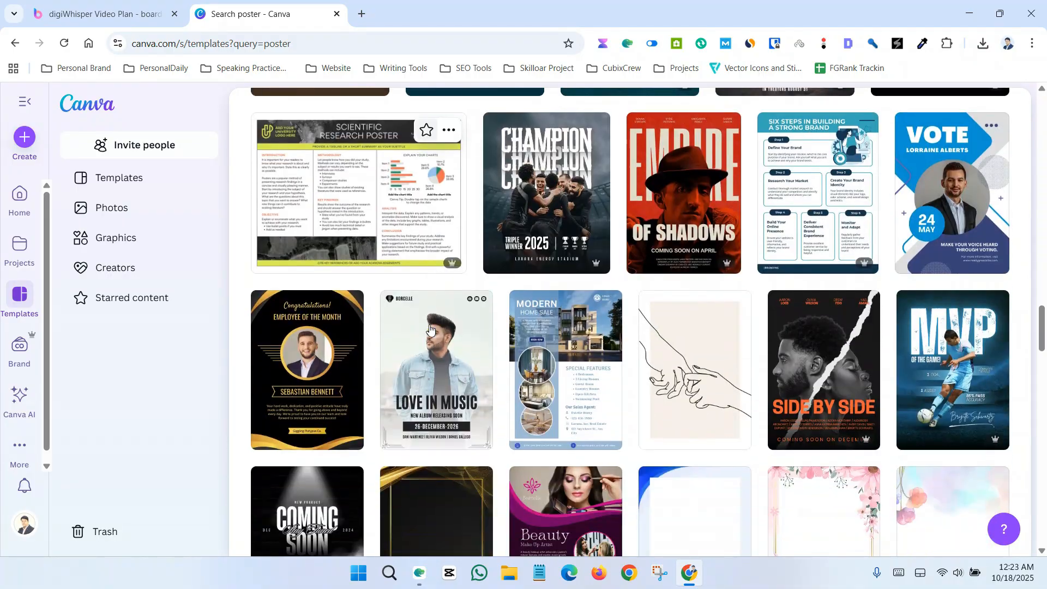
scroll(378, 316, "down", 3)
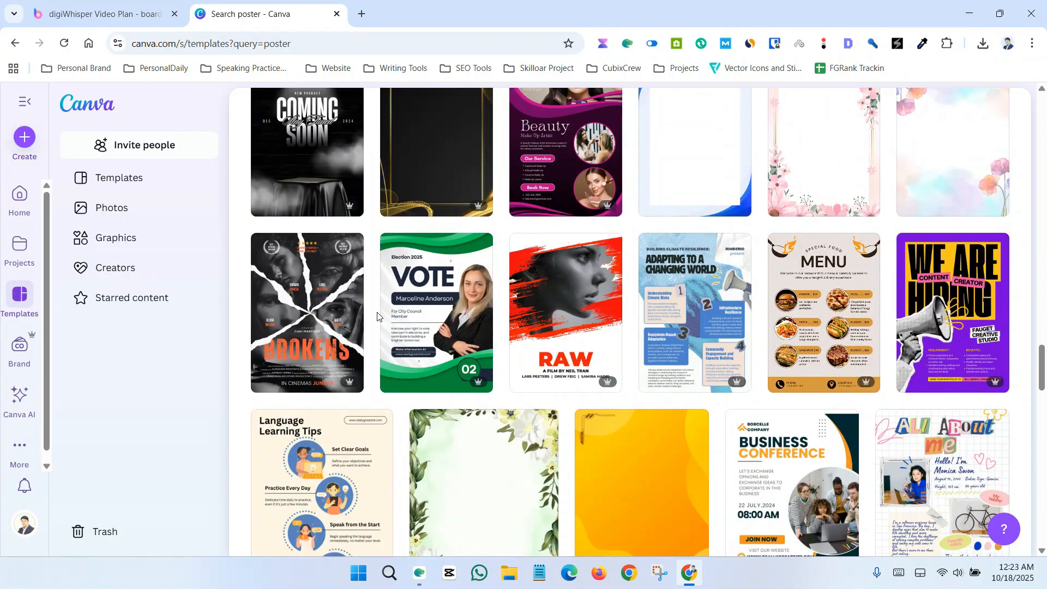
scroll(378, 316, "down", 3)
scroll(378, 317, "down", 1)
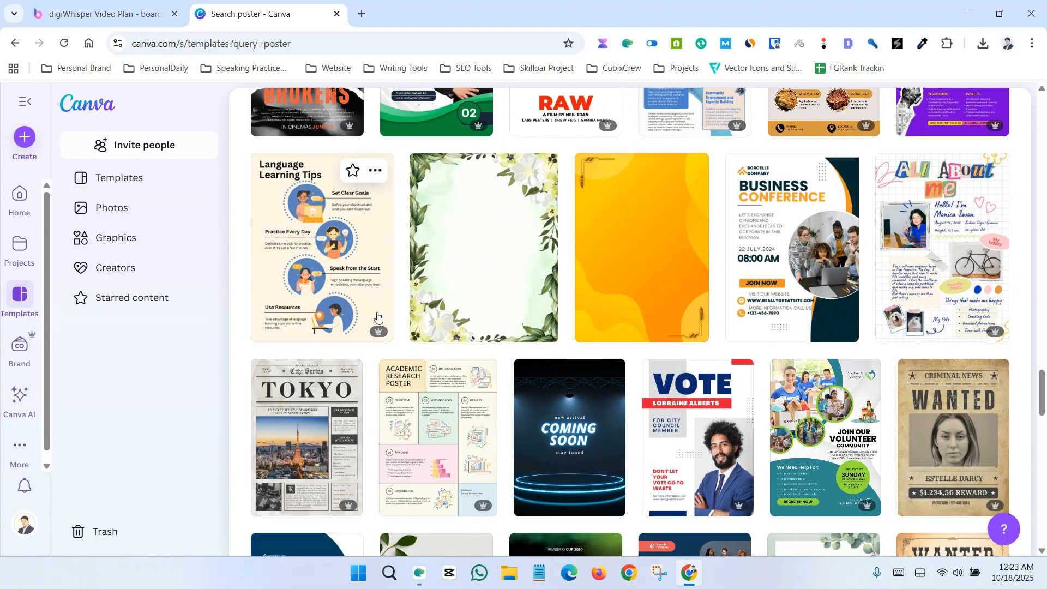
scroll(378, 315, "down", 10)
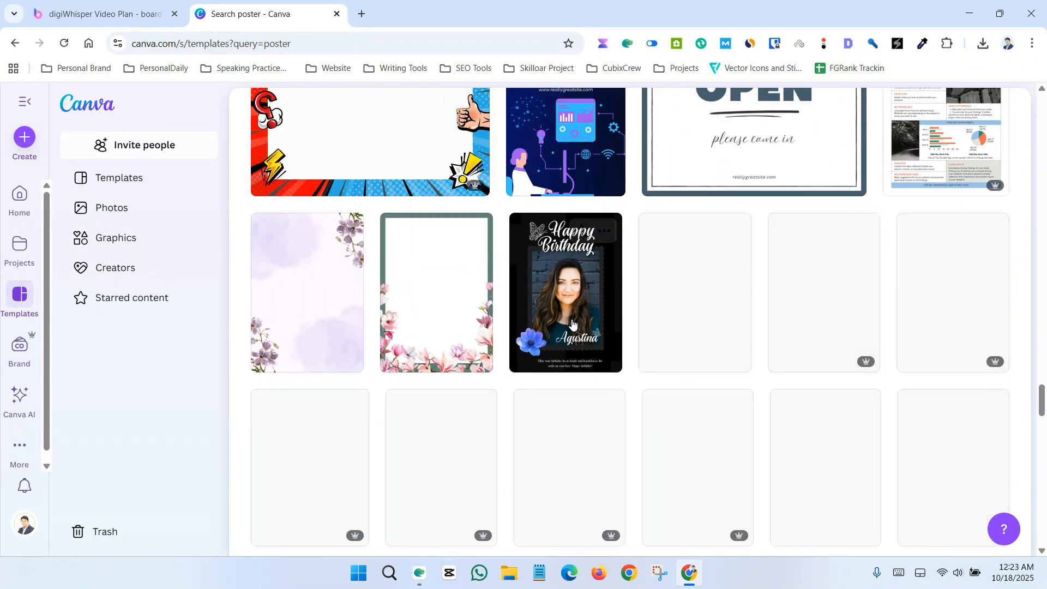
scroll(573, 324, "down", 3)
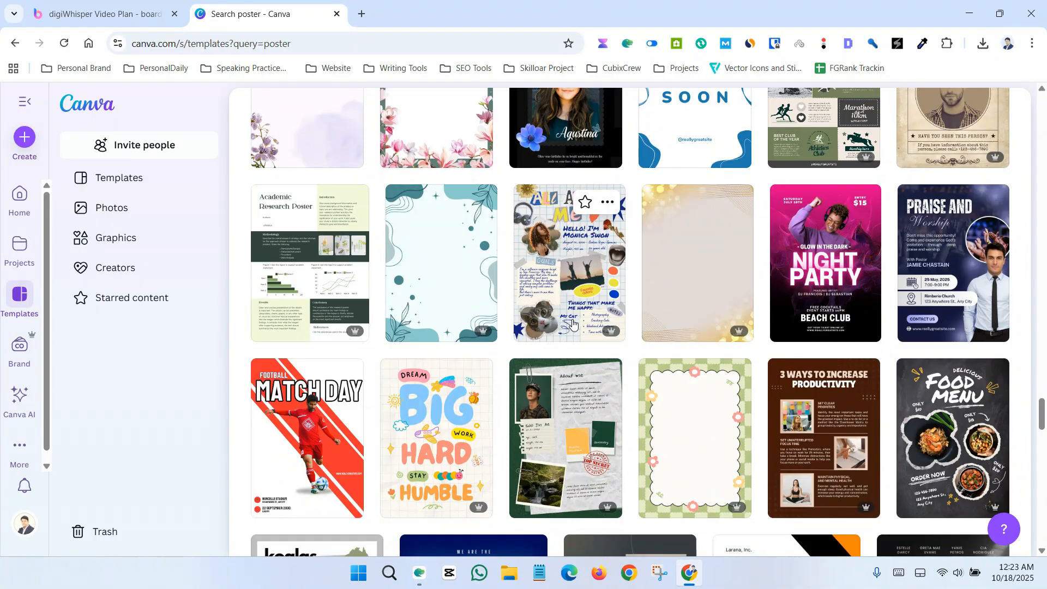
scroll(575, 322, "down", 3)
scroll(578, 318, "down", 3)
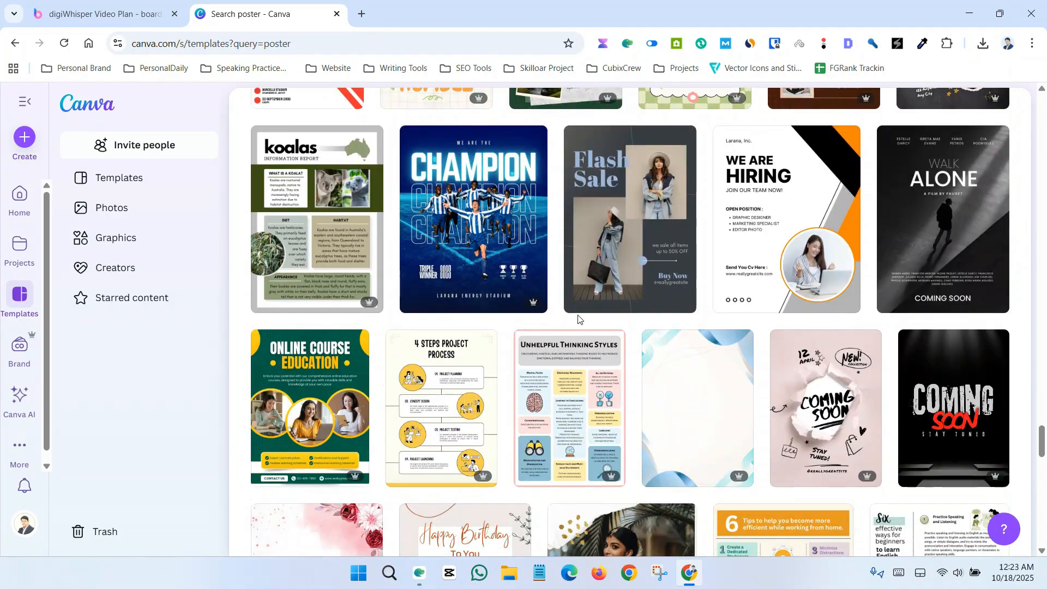
scroll(763, 284, "up", 1)
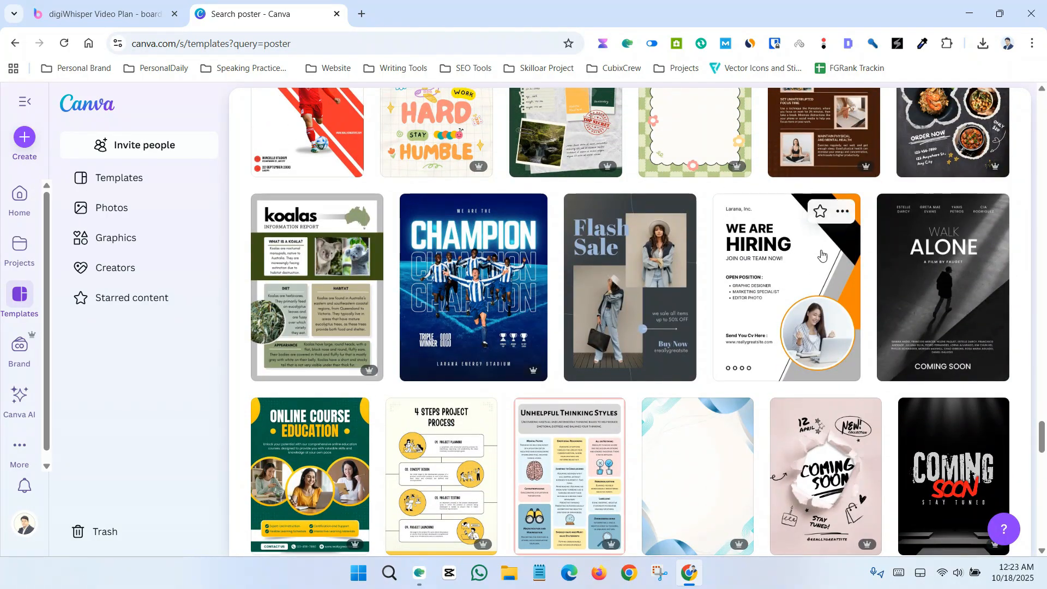
Open the preview of the Orange And White Modern We Are Hiring Poster template and look through its similar designs
left_click(739, 287)
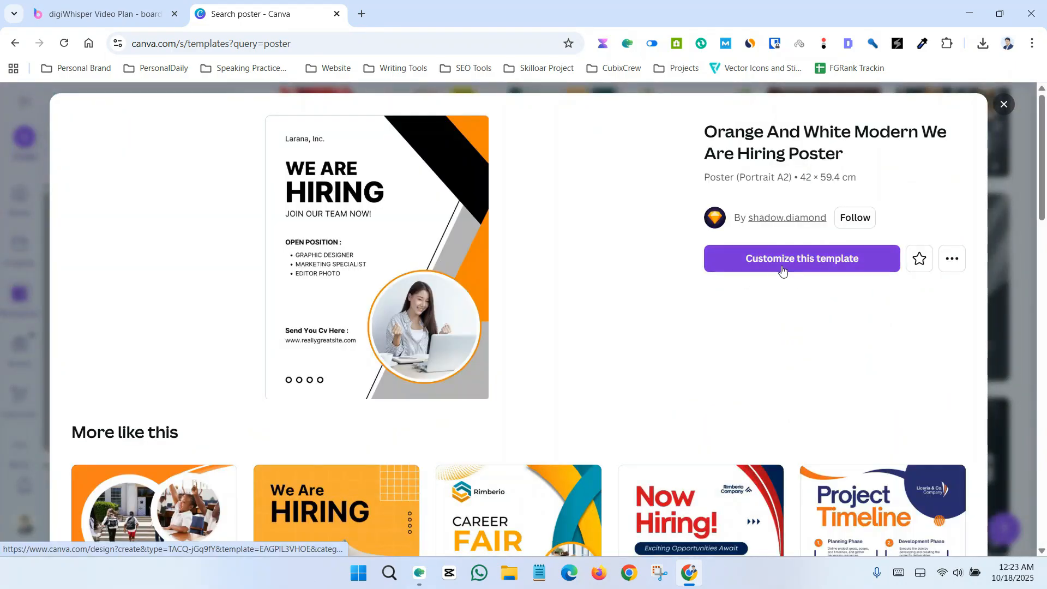
scroll(507, 389, "down", 3)
scroll(376, 401, "down", 2)
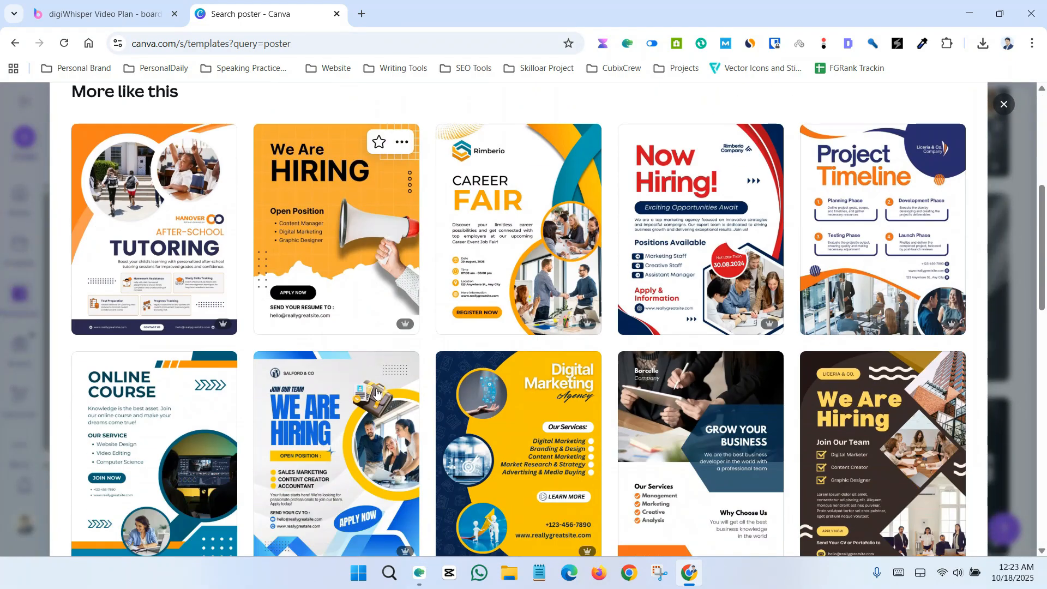
Open the Orange And White Modern We Are Hiring Poster template for customizing
scroll(238, 374, "up", 2)
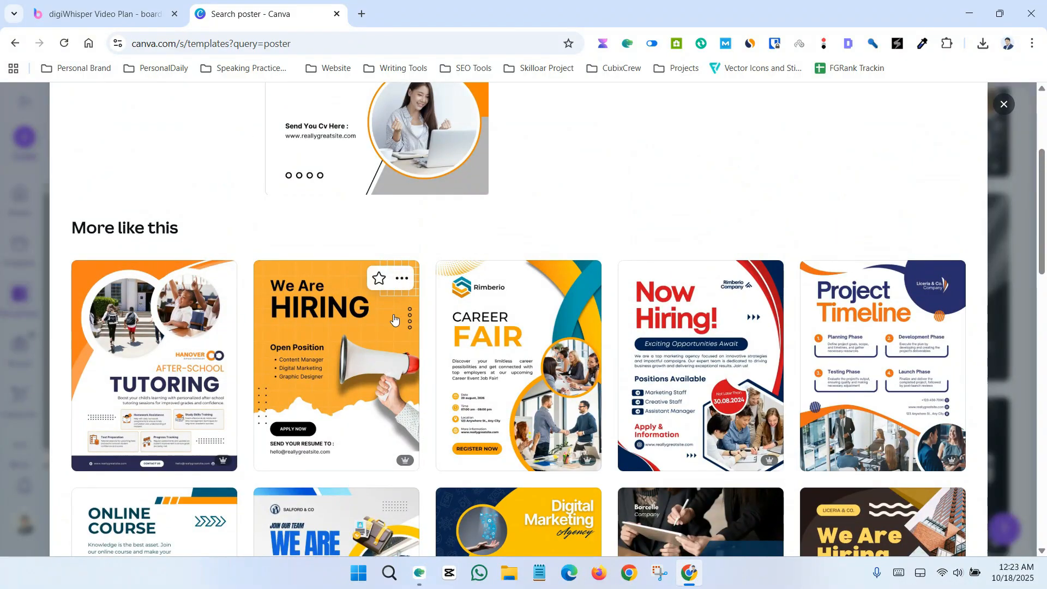
scroll(828, 356, "up", 3)
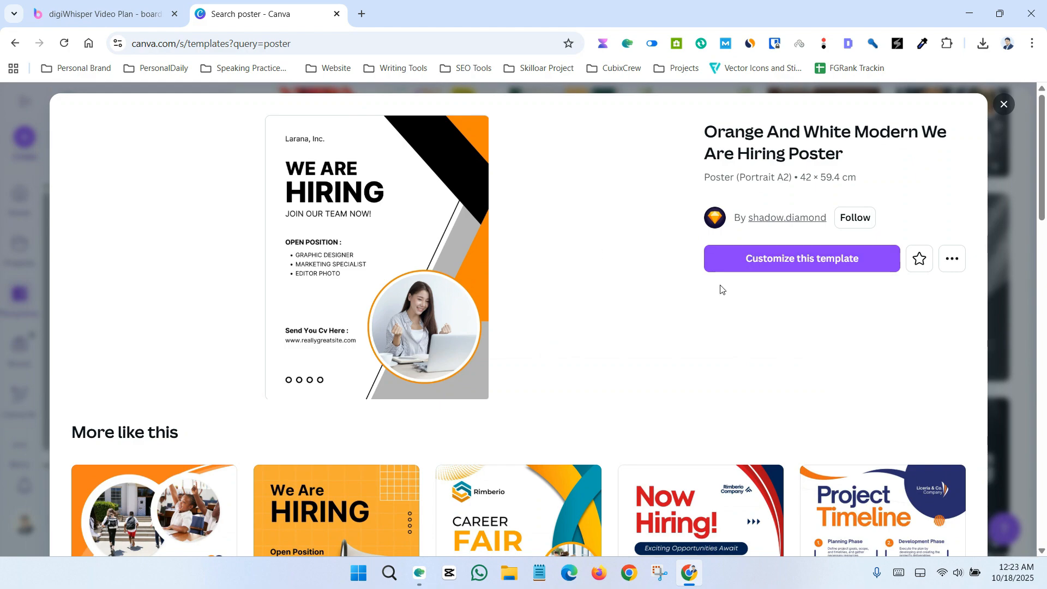
left_click(788, 267)
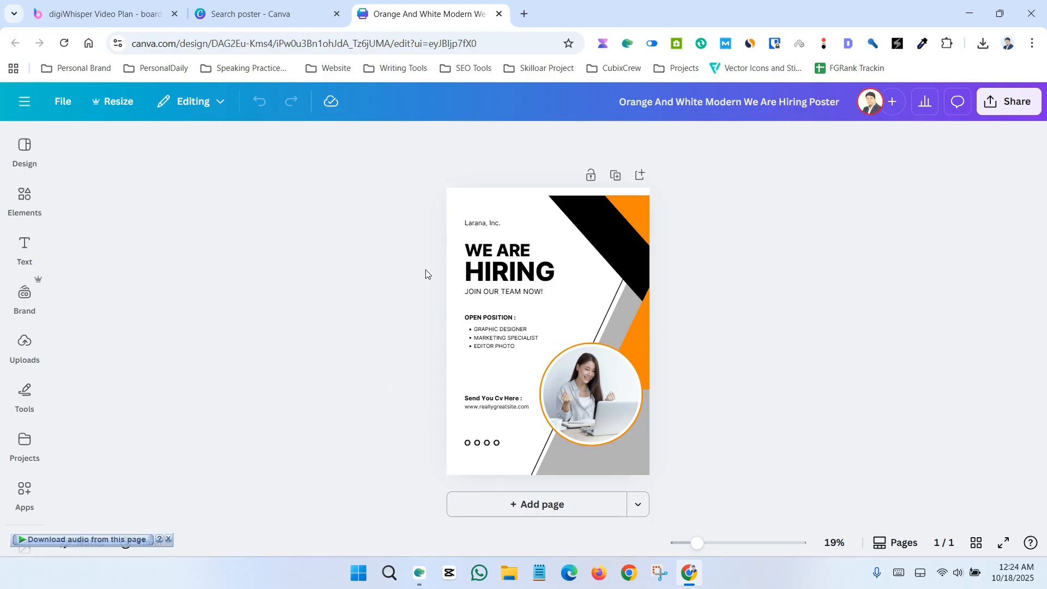
Change the company name above the poster's headline to "DigiWhisper, Inc."
left_click(478, 220)
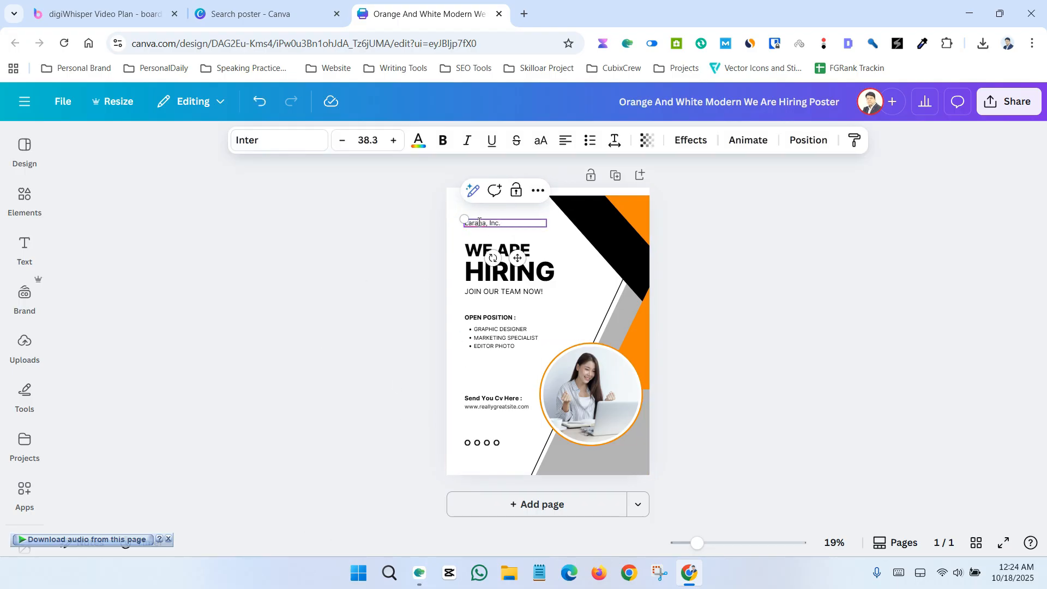
double_click(481, 221)
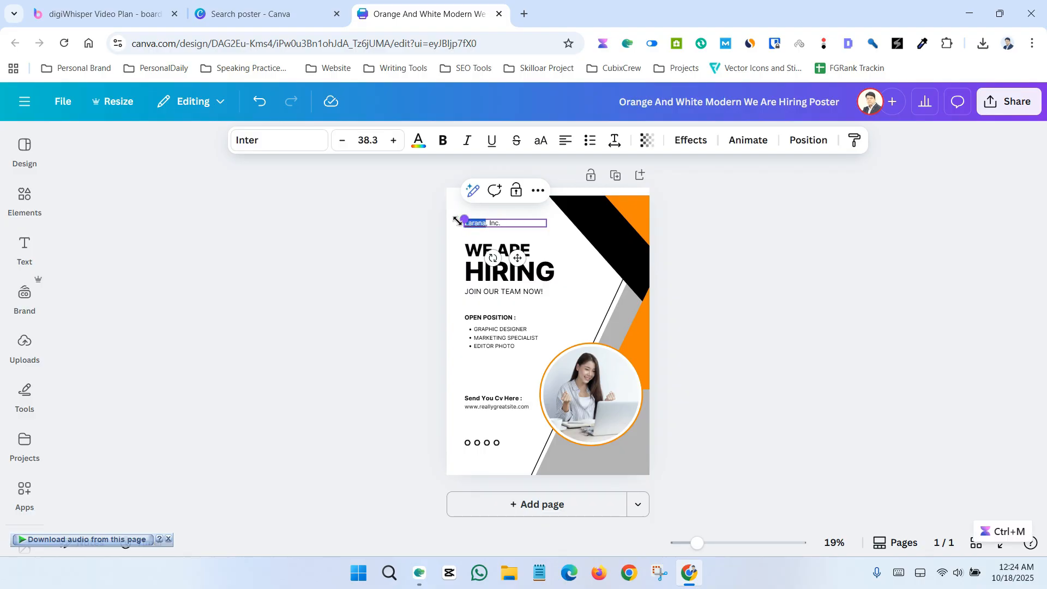
type("Dig")
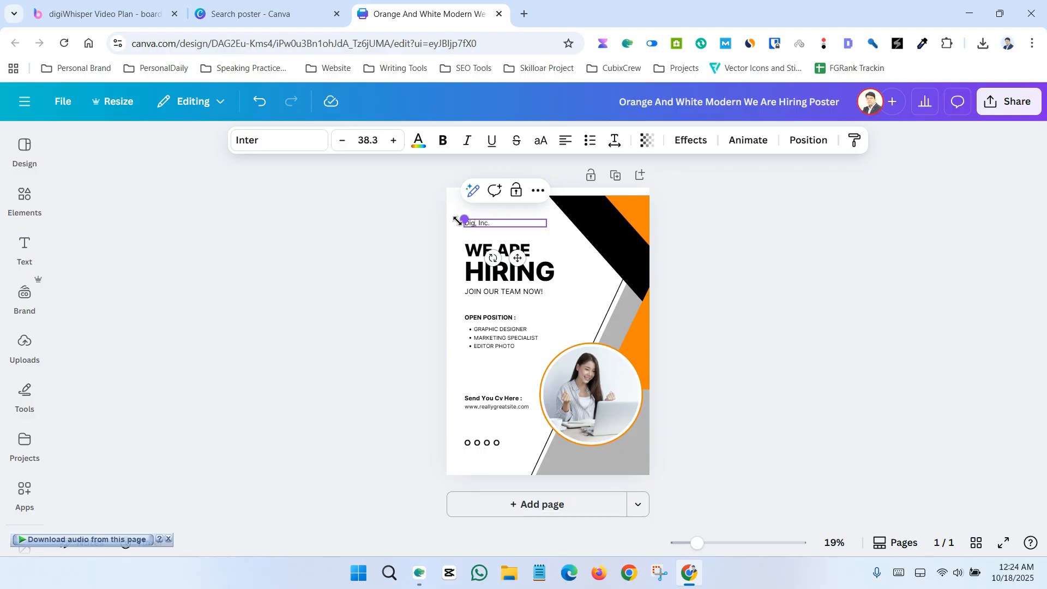
type("iWhisper")
left_click(347, 250)
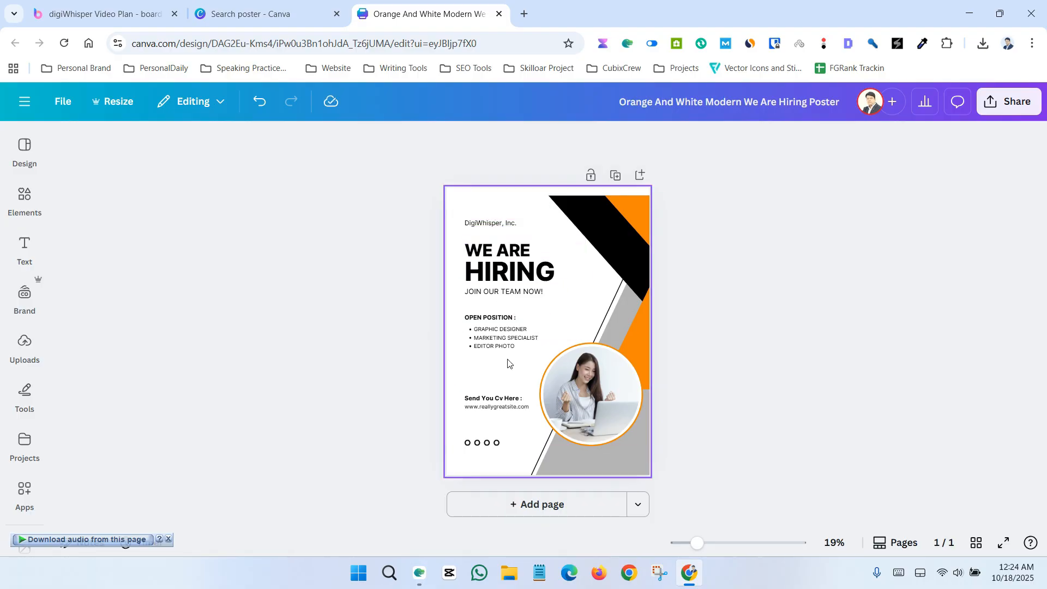
double_click(490, 407)
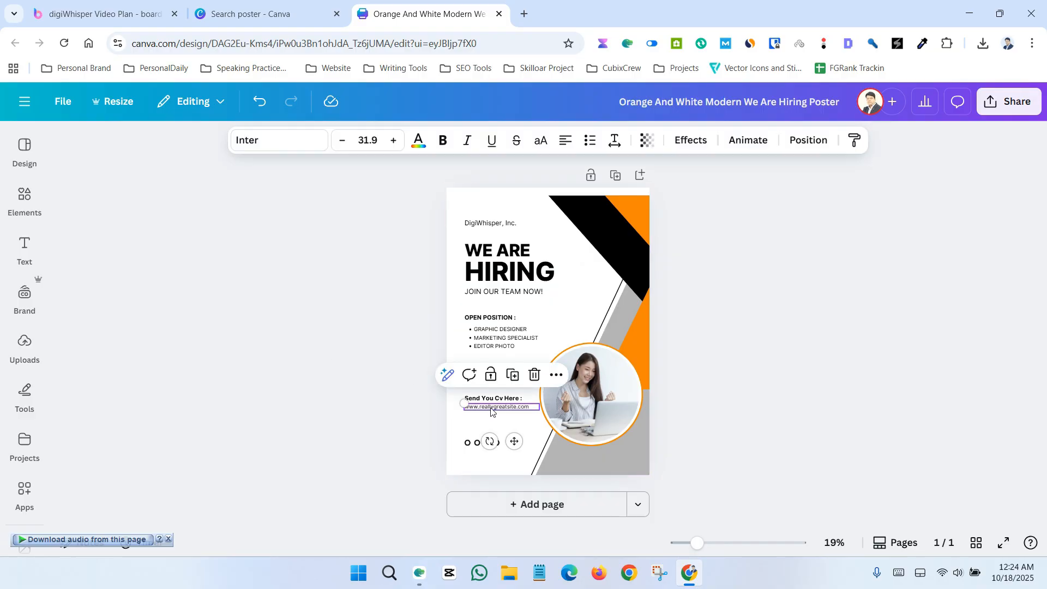
left_click(485, 407)
left_click_drag(480, 407, 517, 404)
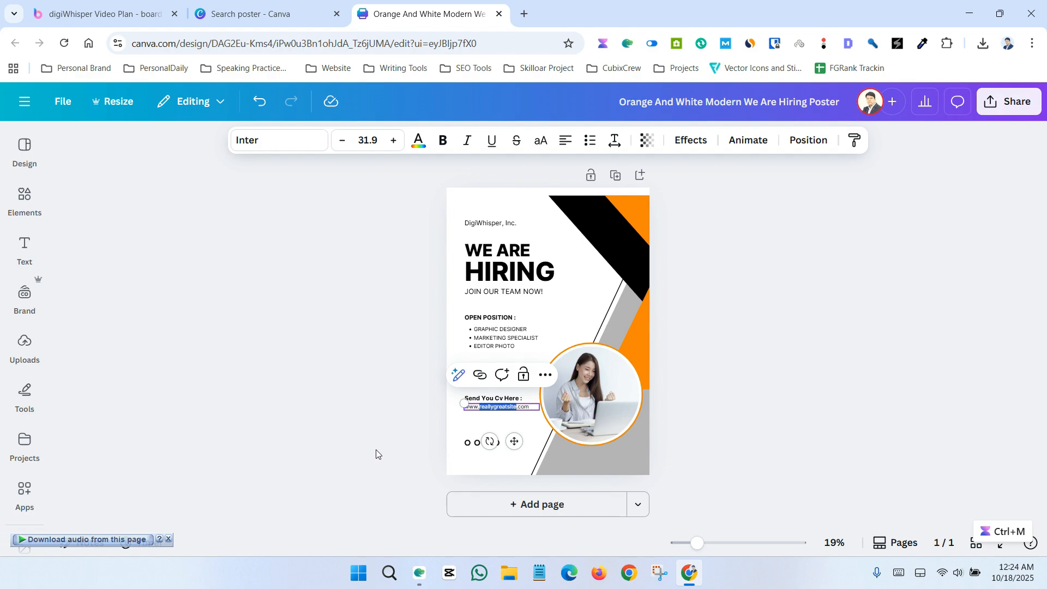
type("digi")
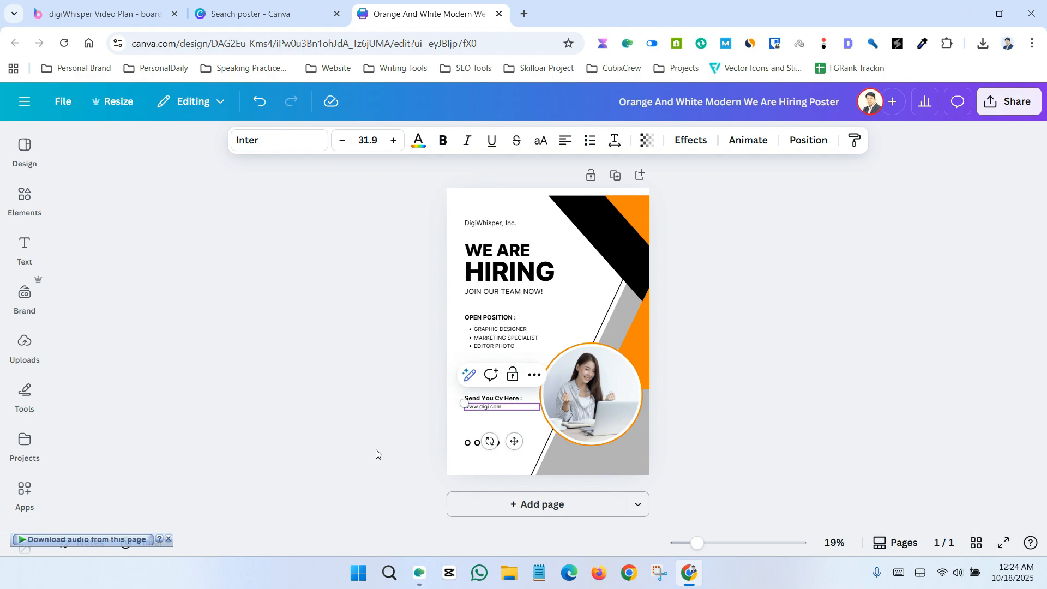
type("whisper")
left_click(266, 452)
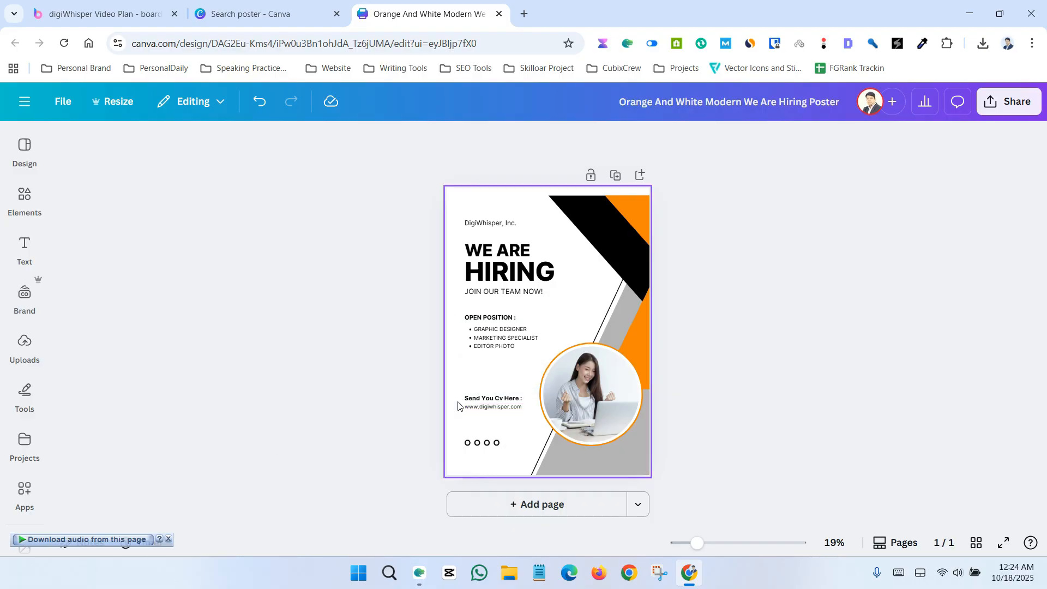
Replace the first two open positions in the bulleted list with COPYWRITER and VIDEO EDITOR
double_click(507, 331)
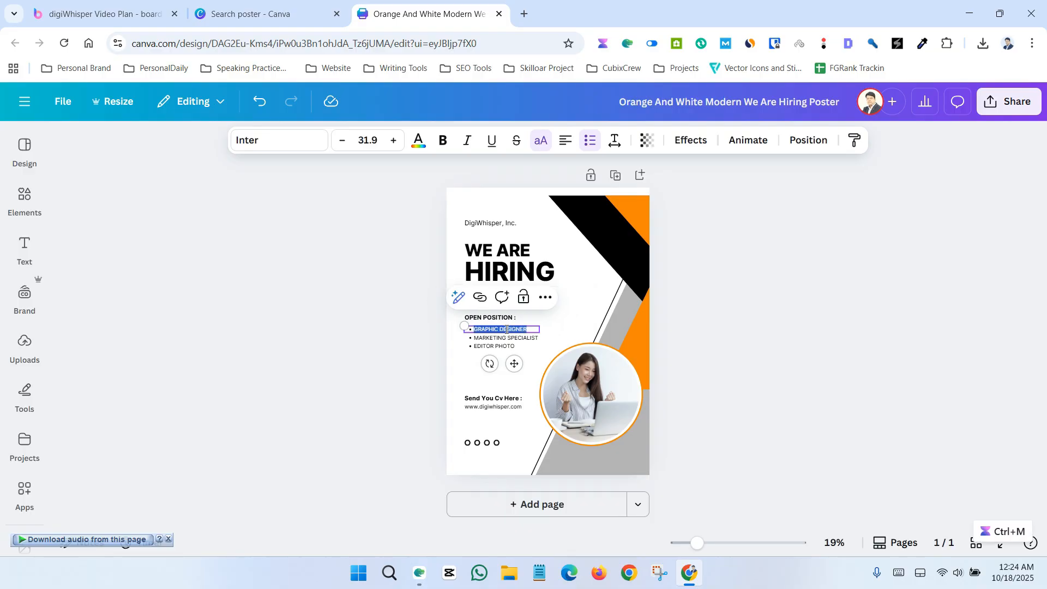
type("COPYWRITER")
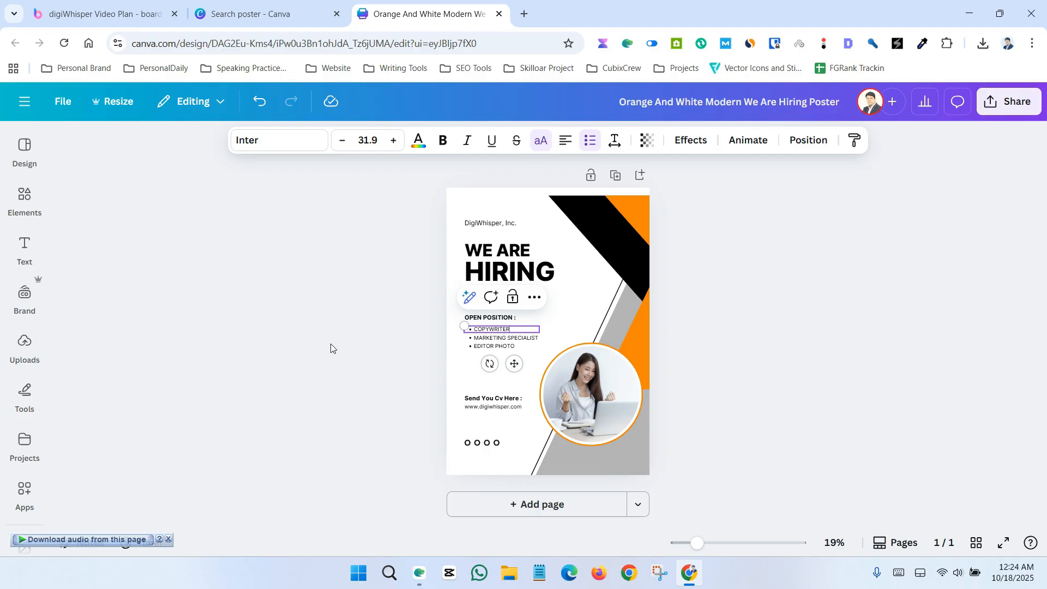
left_click(331, 344)
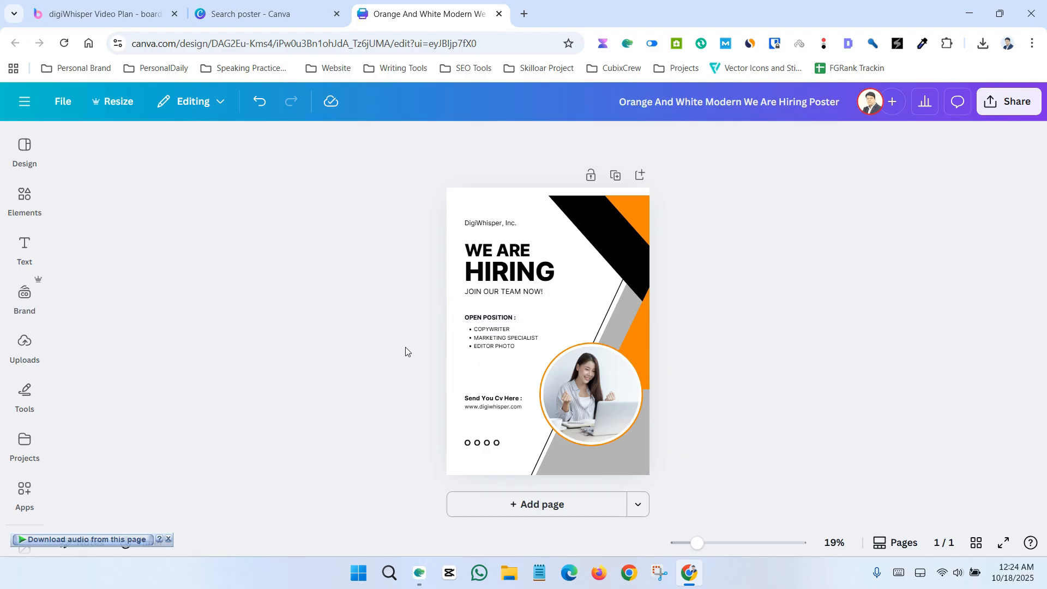
double_click(507, 339)
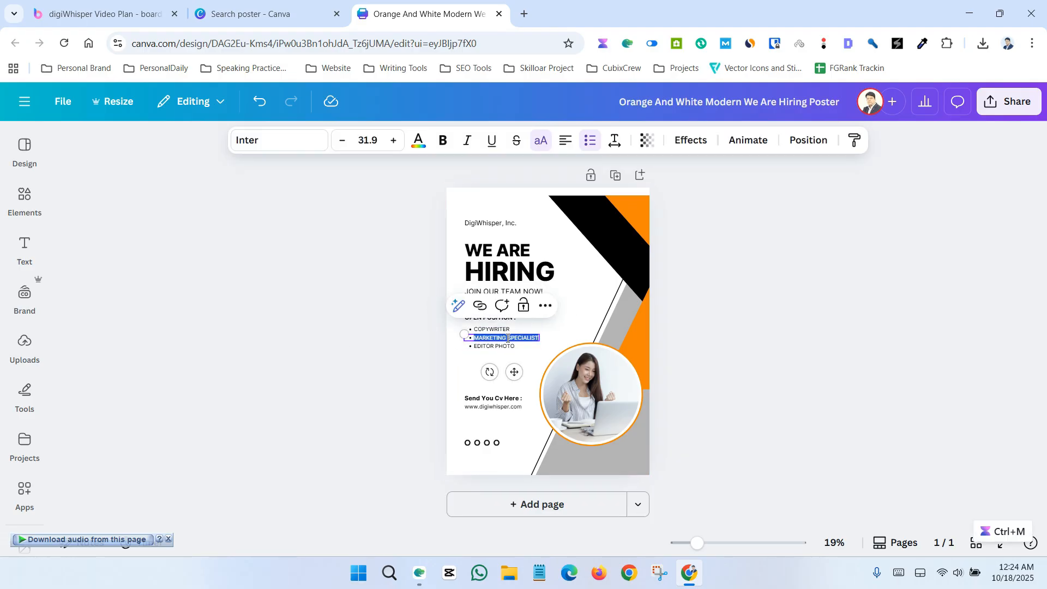
type("VIDEO EDITOR")
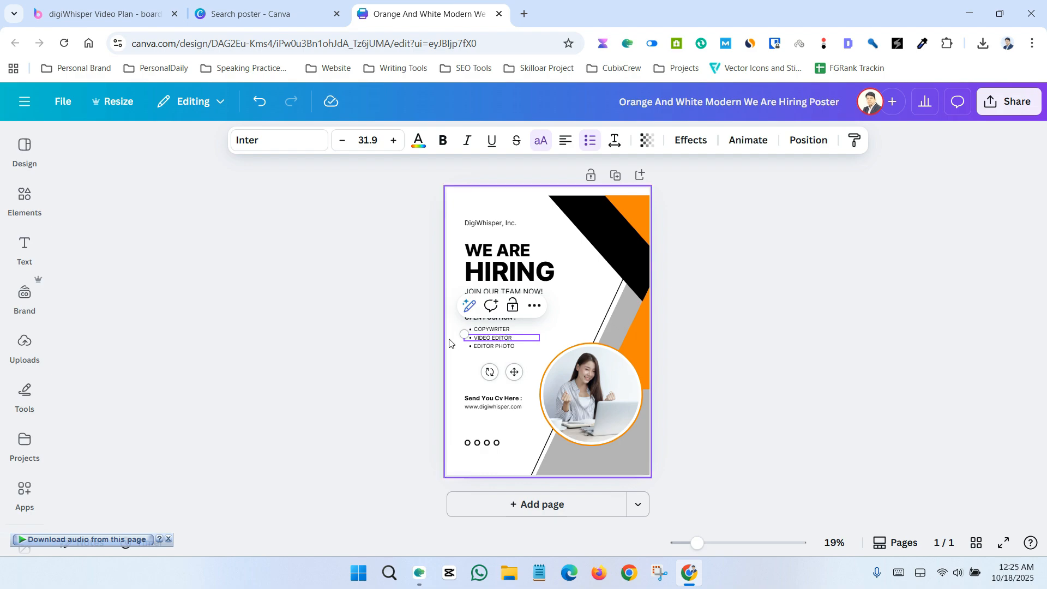
left_click(393, 354)
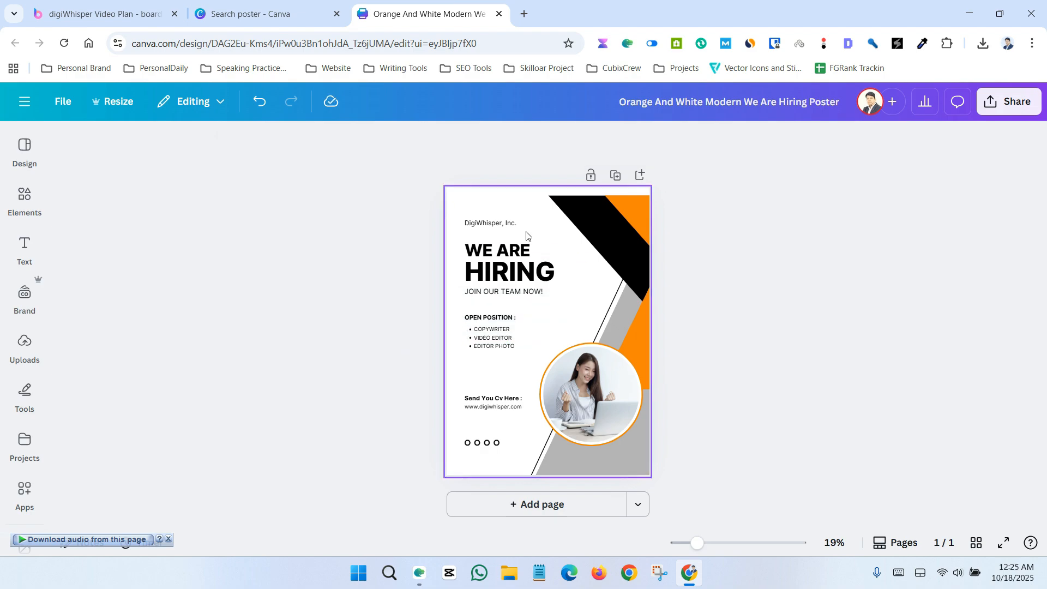
Recolor the orange part of the poster's upper corner graphic to yellow #FFDE00
left_click(611, 210)
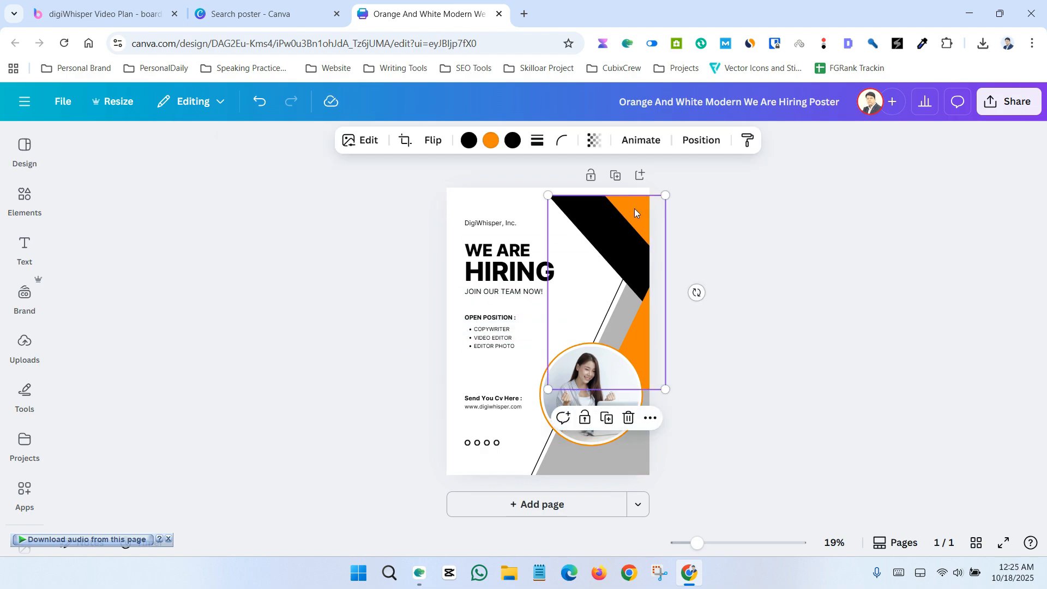
left_click(494, 145)
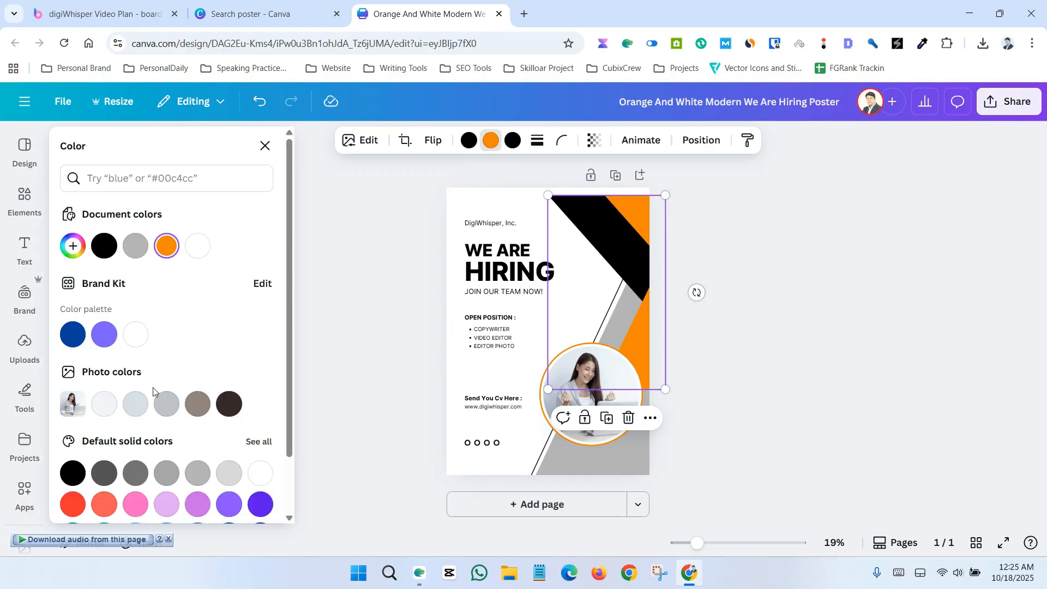
scroll(154, 387, "down", 1)
scroll(143, 429, "up", 1)
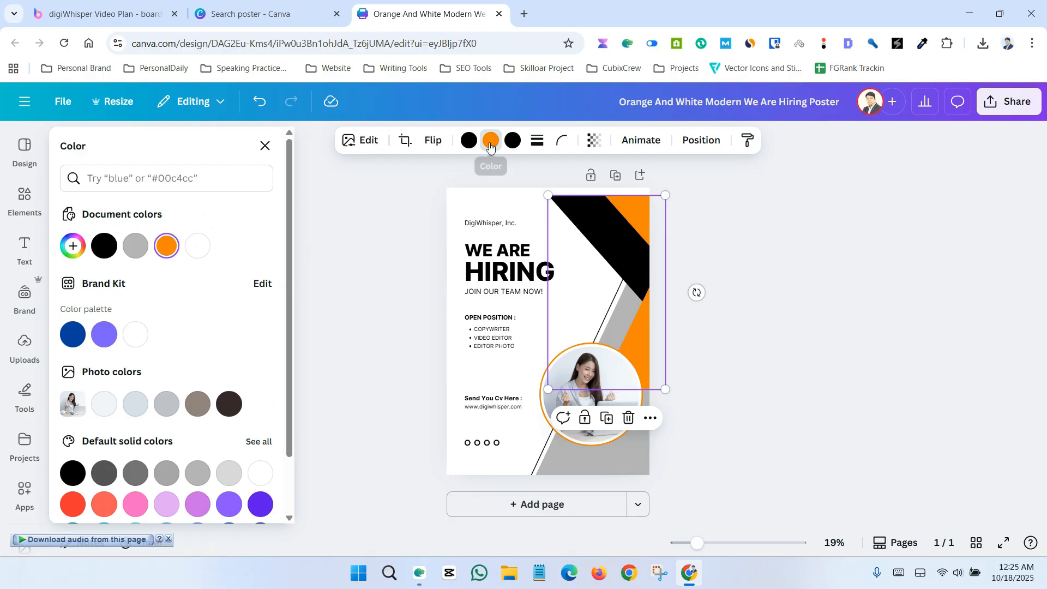
left_click(73, 246)
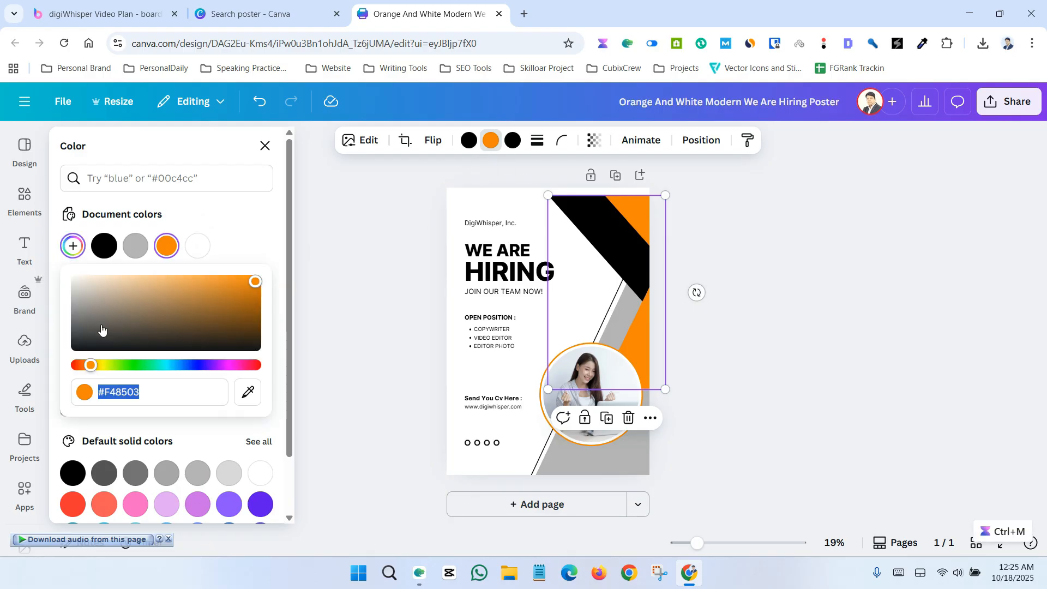
left_click(96, 365)
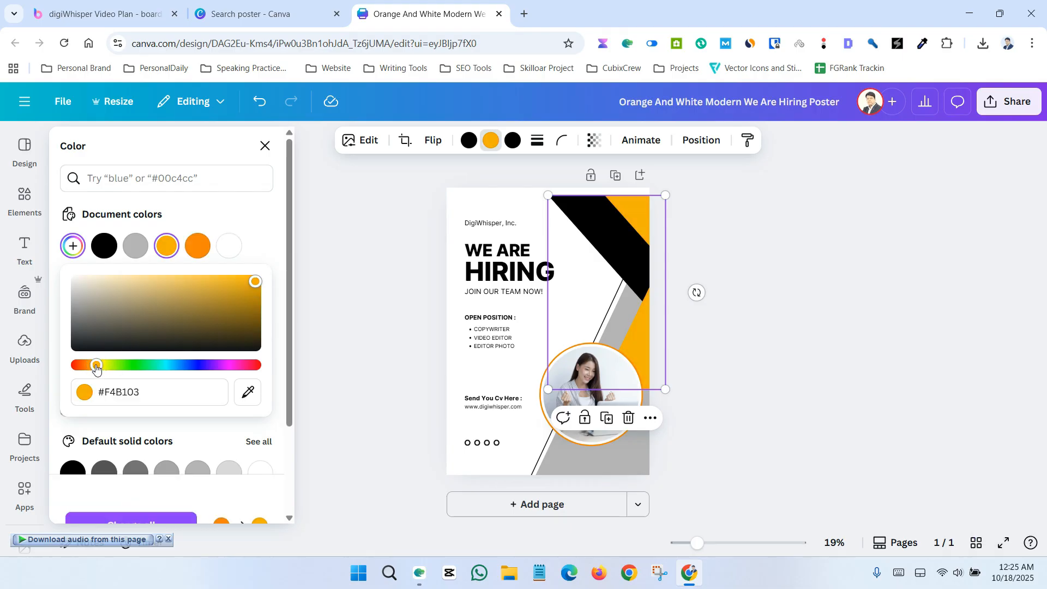
left_click_drag(203, 283, 263, 256)
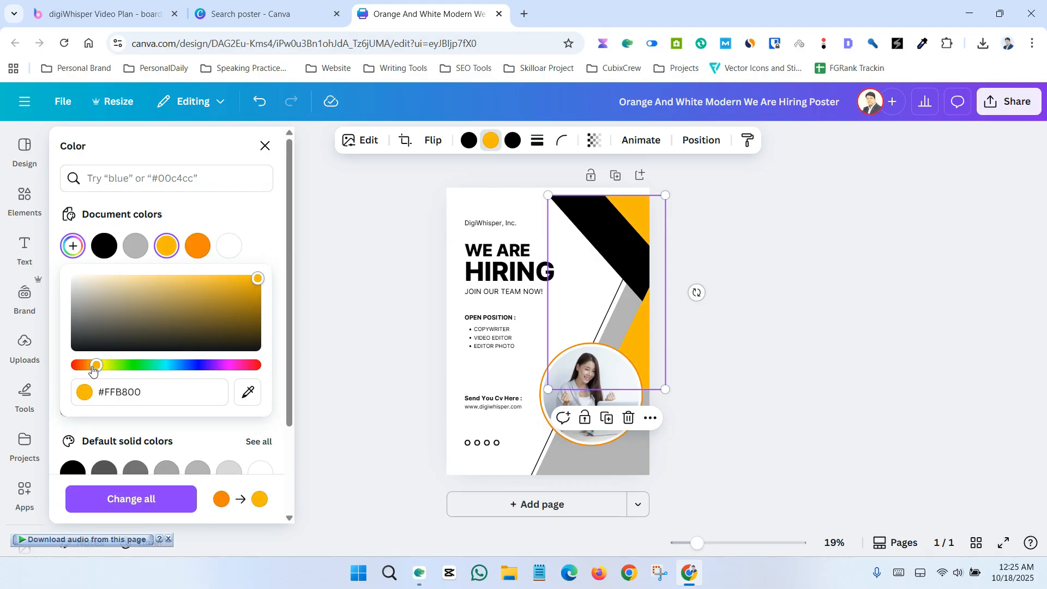
left_click_drag(91, 367, 101, 369)
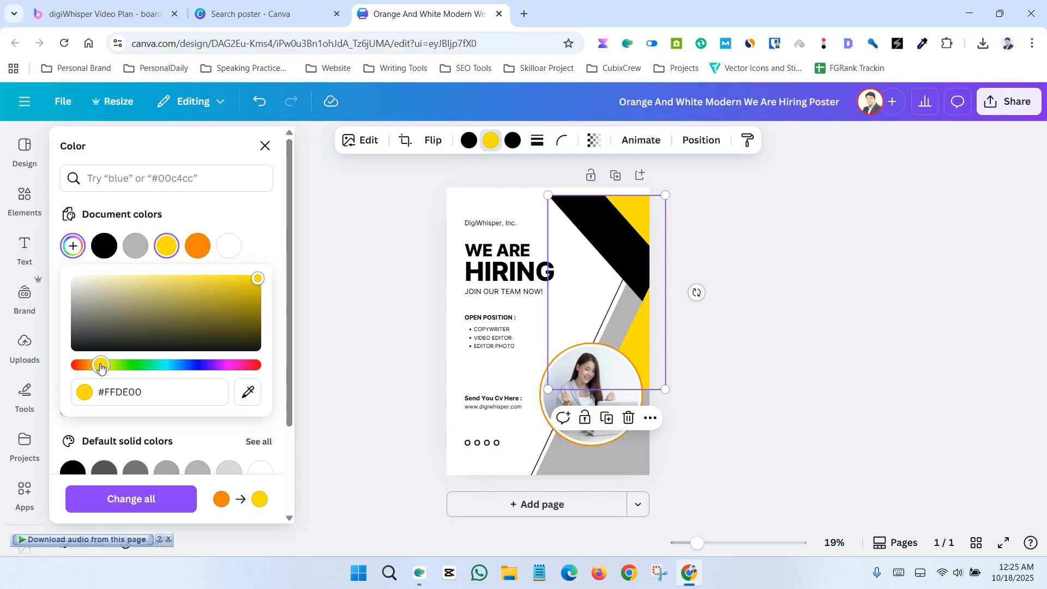
left_click(789, 341)
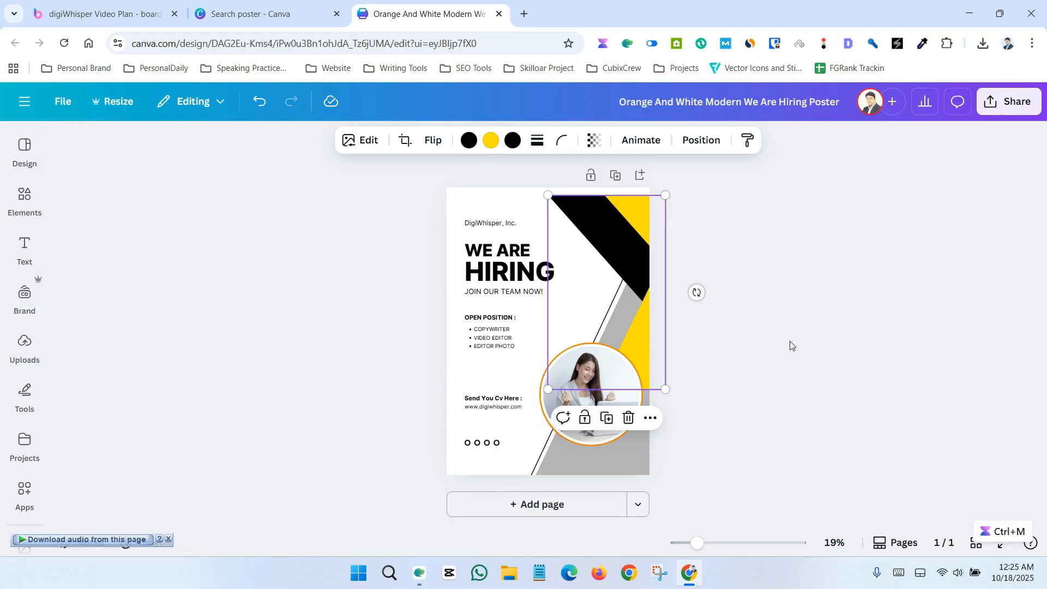
left_click(789, 341)
Recolor the large black diagonal band of the corner graphic to olive gold #A7963D
left_click(598, 266)
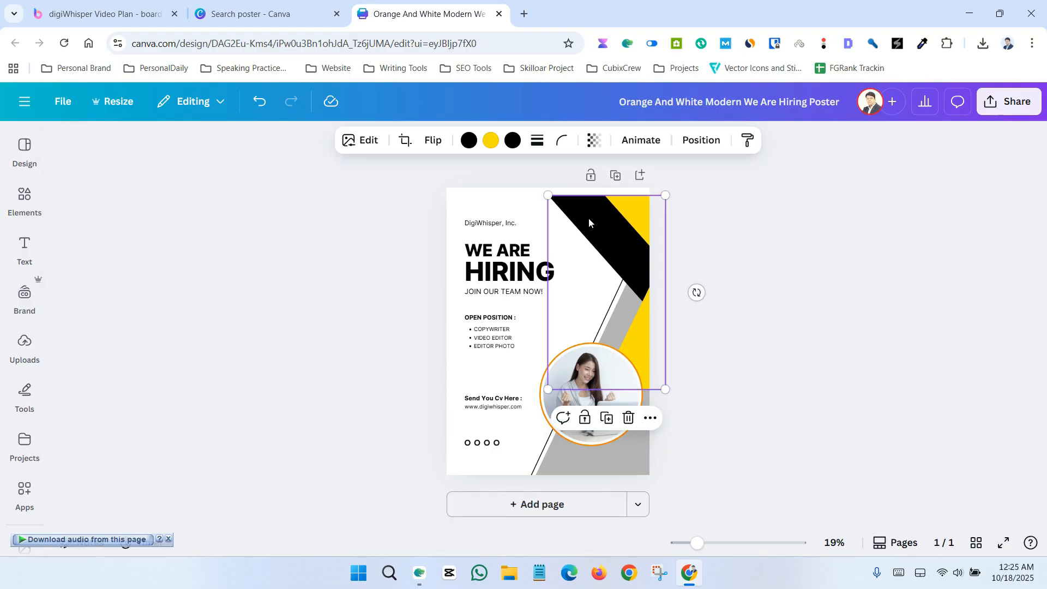
left_click(468, 140)
left_click(73, 258)
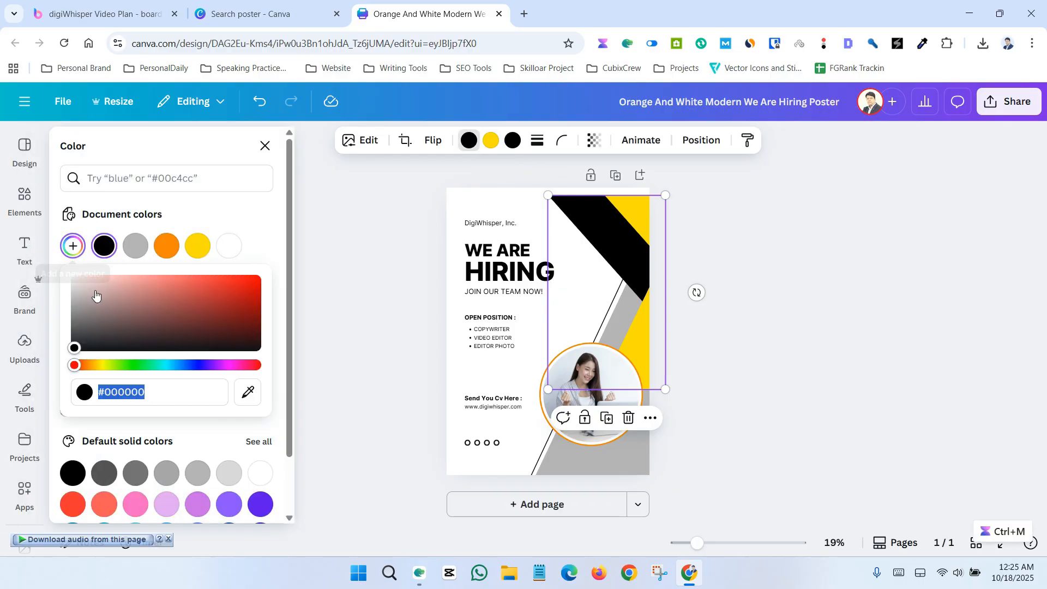
left_click(100, 366)
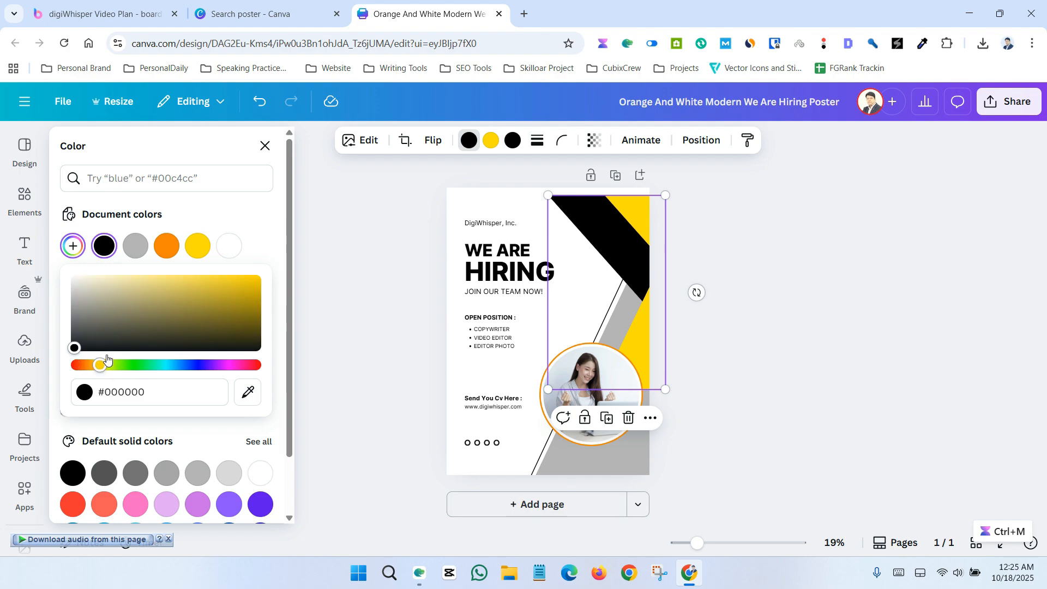
mouse_move(218, 281)
left_mouse_down()
mouse_move(231, 274)
mouse_move(189, 297)
mouse_move(192, 306)
left_mouse_up()
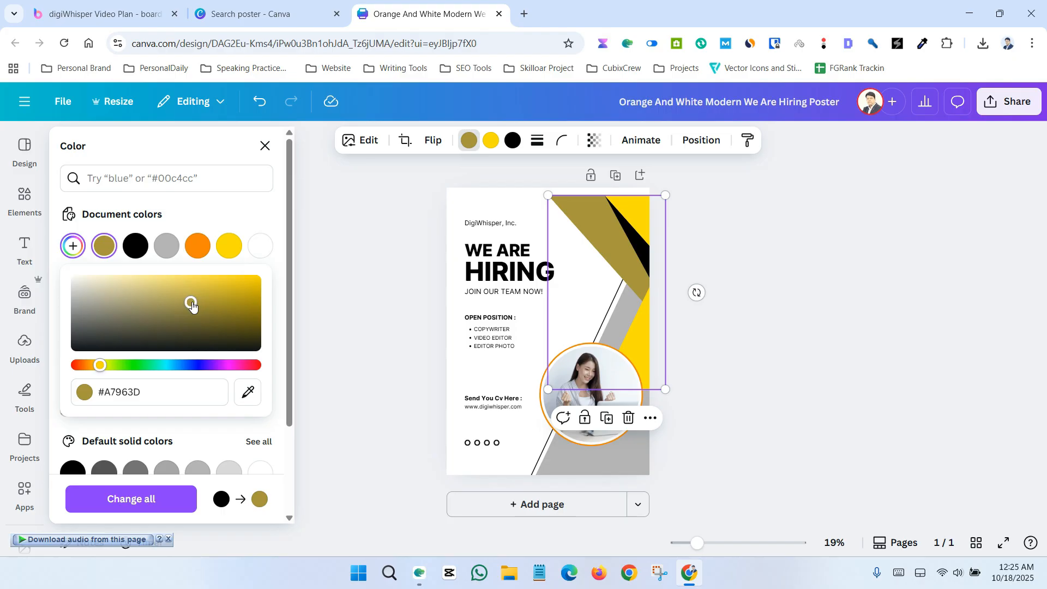
left_click(770, 305)
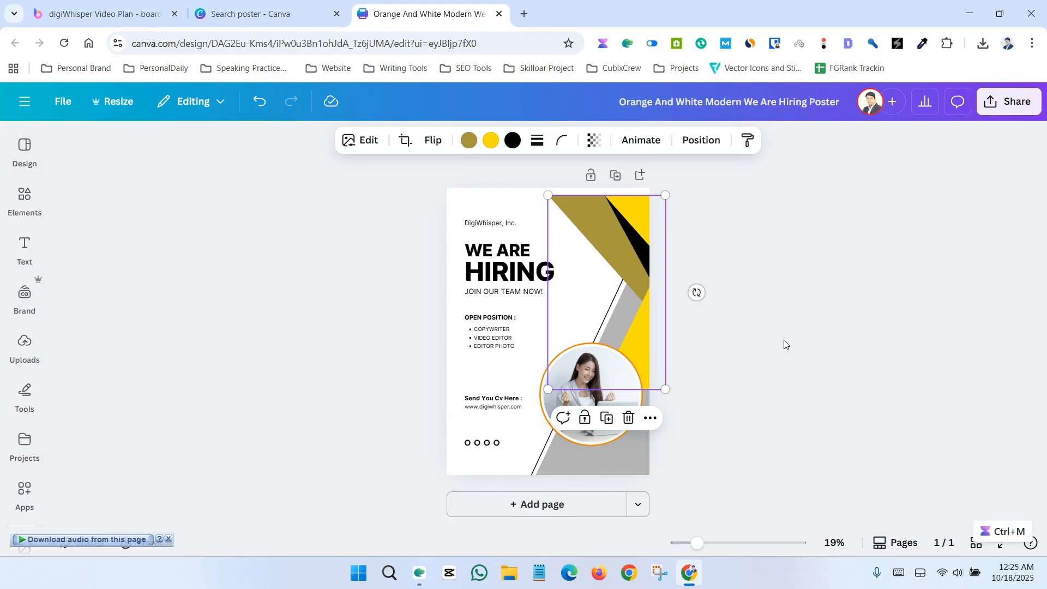
Recolor the remaining black section of the corner graphic to a light yellow and deselect the graphic
left_click(636, 248)
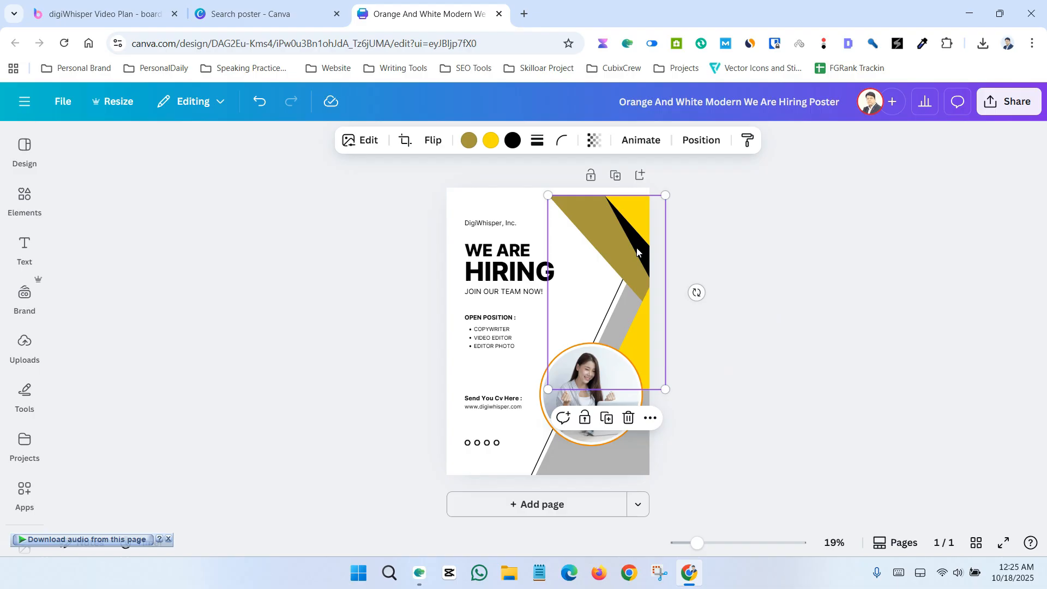
left_click(513, 140)
left_click(75, 259)
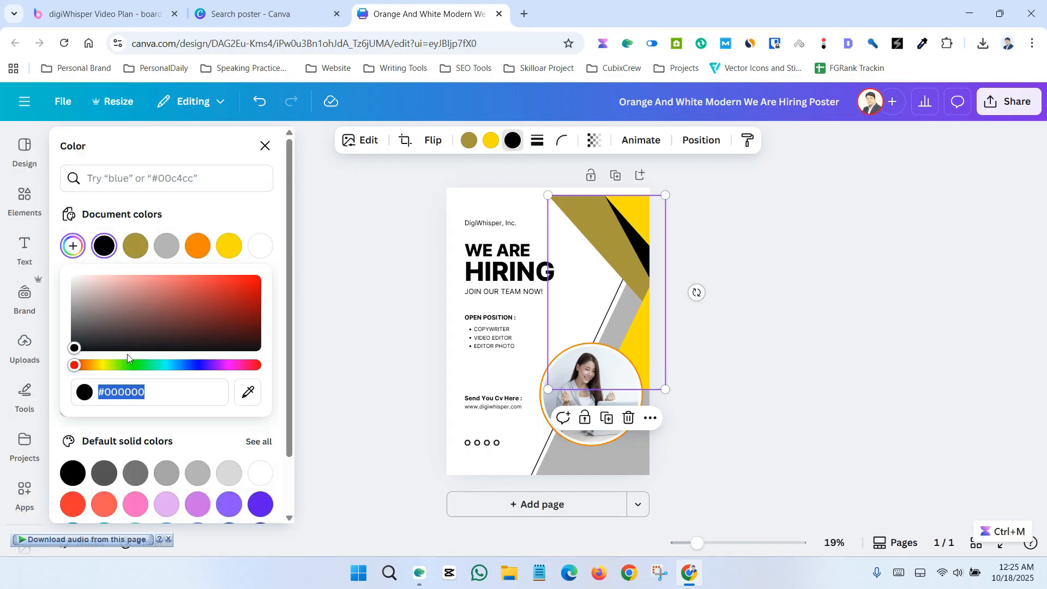
left_click(104, 364)
mouse_move(143, 322)
left_mouse_down()
mouse_move(201, 281)
mouse_move(192, 286)
left_mouse_up()
key("Escape")
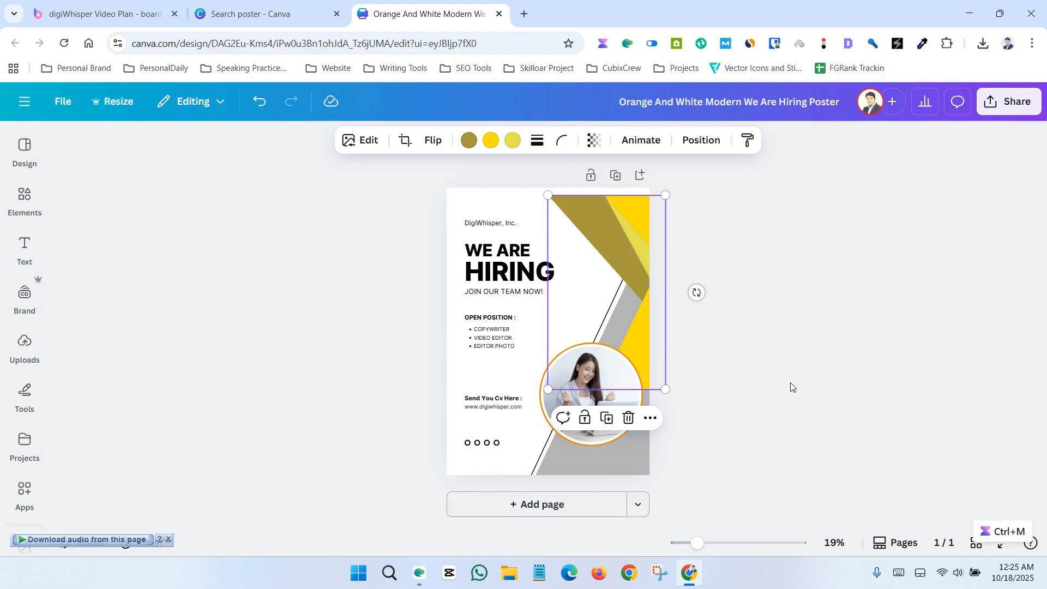
key("Escape")
Recolor the gray diagonal shape behind the circular photo to black #000000 and deselect it
left_click(594, 472)
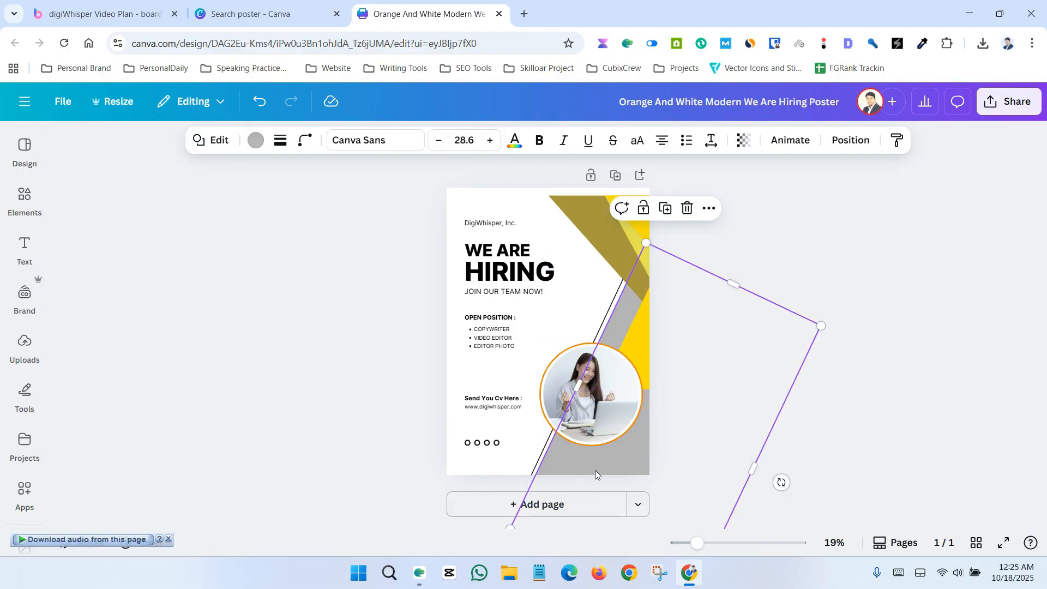
left_click(257, 145)
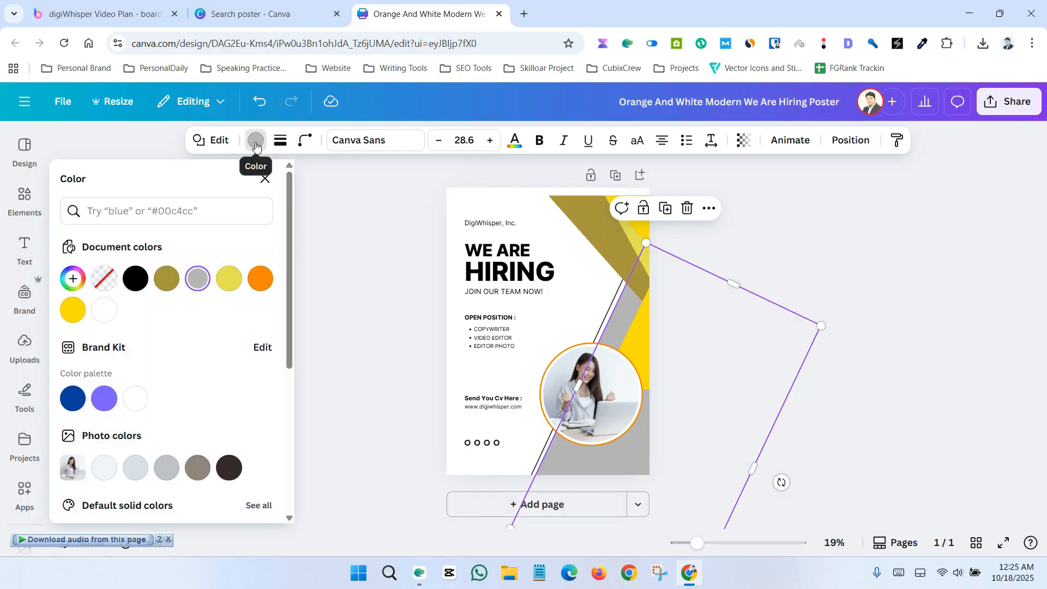
left_click(72, 289)
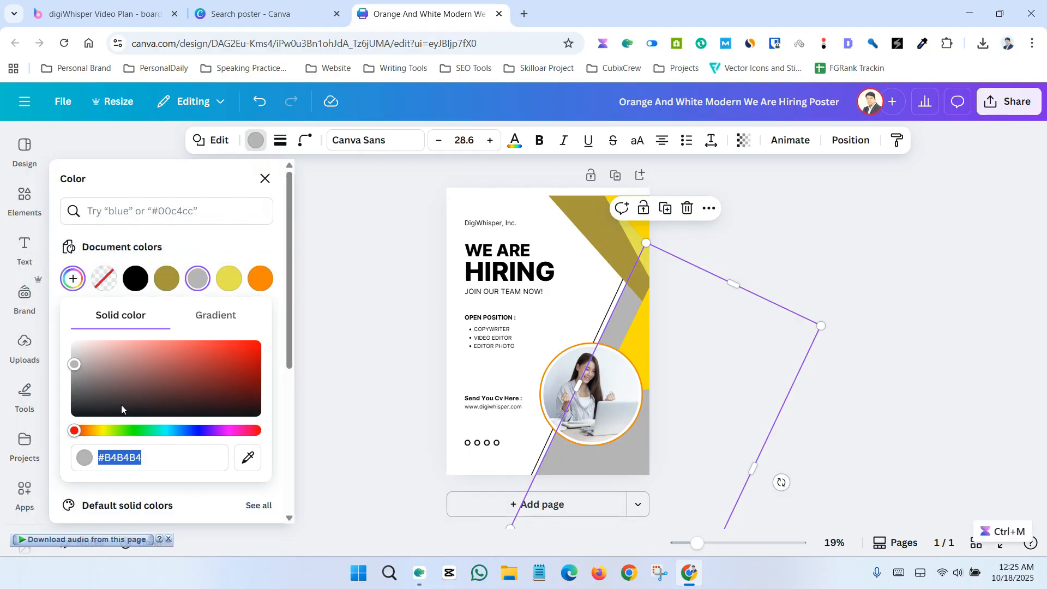
left_click_drag(121, 405, 111, 428)
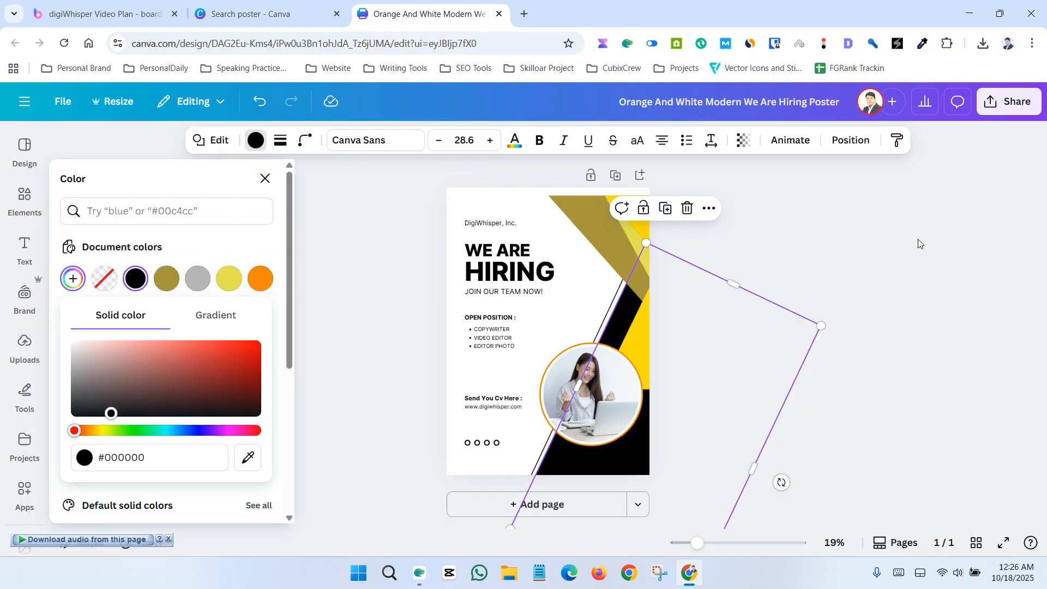
left_click(853, 234)
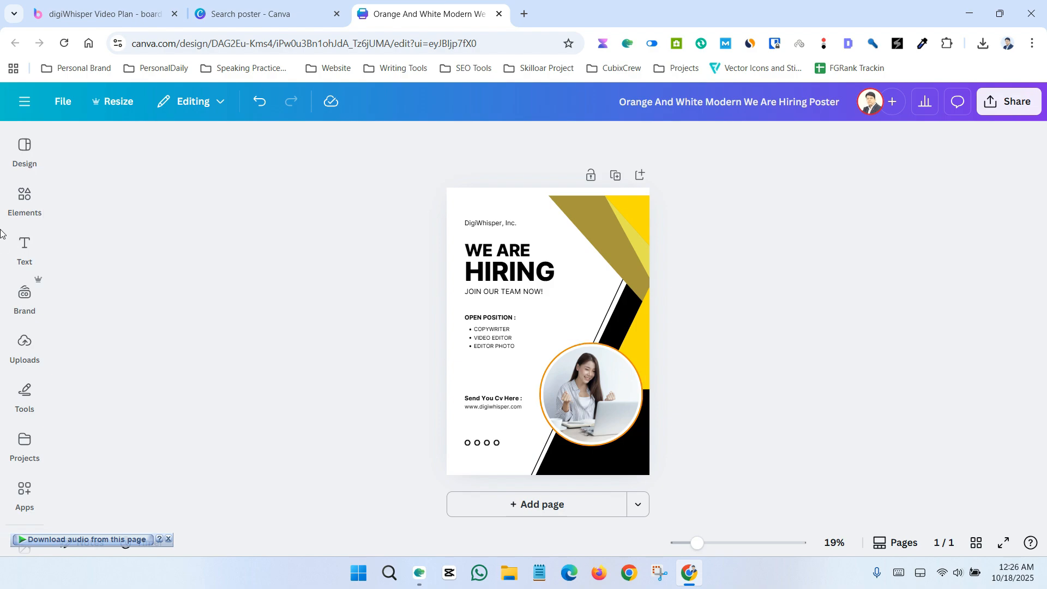
Upload My Nano Image.png from the Downloads folder and place it in the poster's circular photo frame
left_click(25, 349)
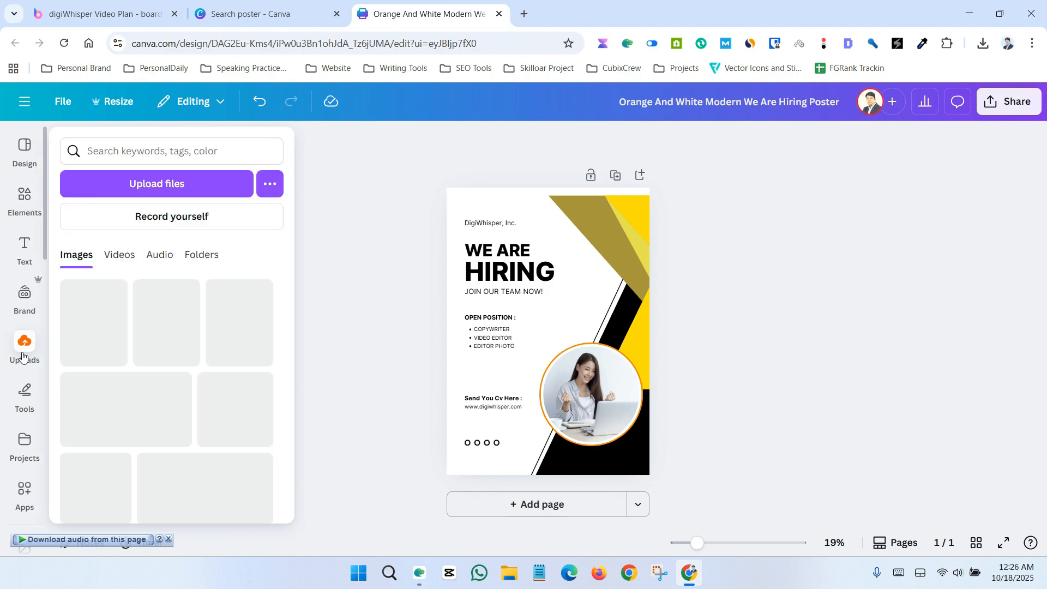
left_click(24, 349)
left_click(23, 345)
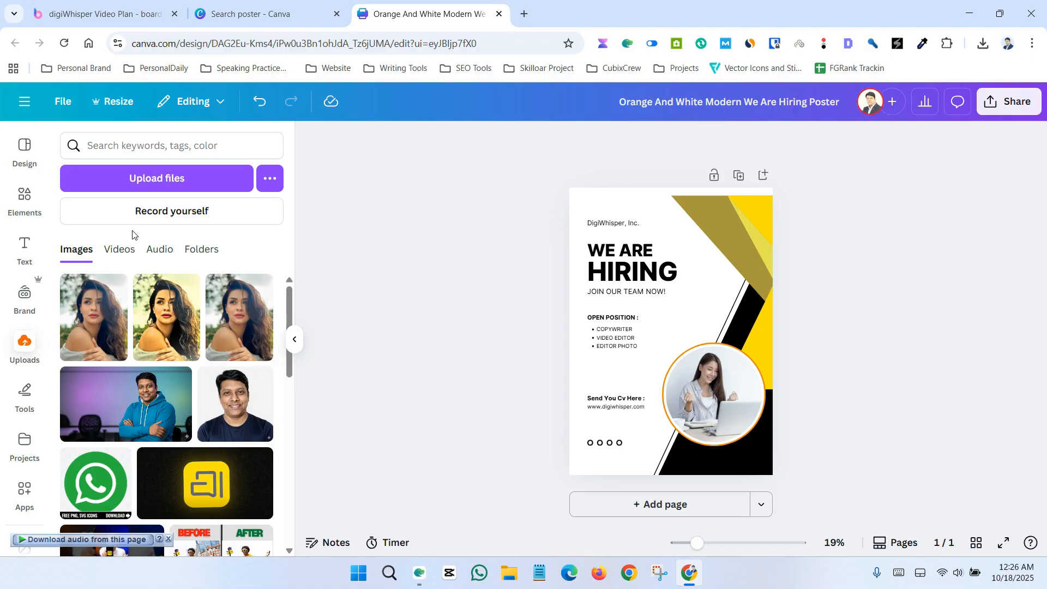
left_click(169, 179)
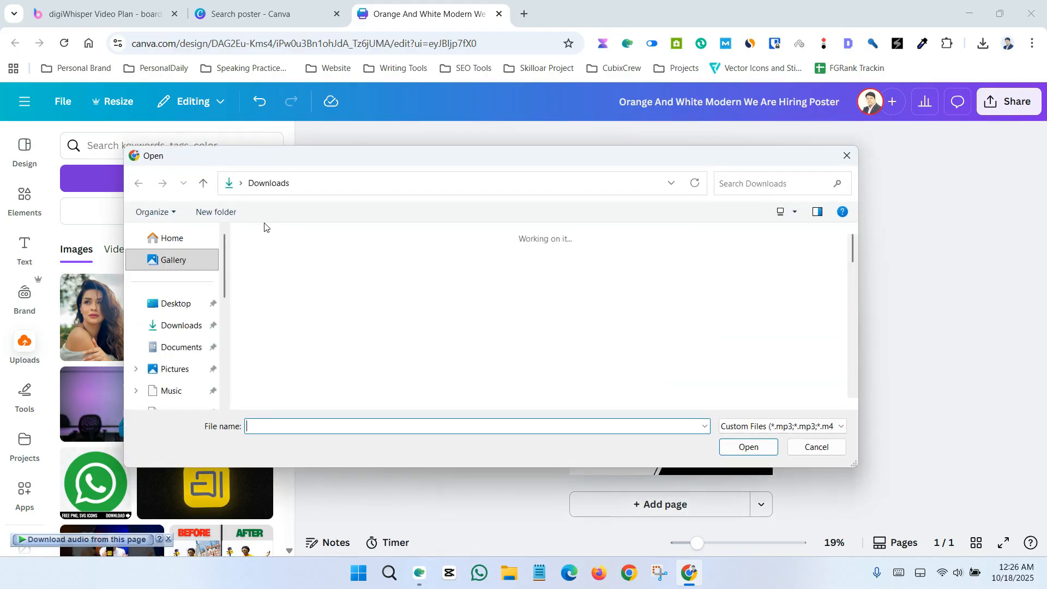
left_click(430, 371)
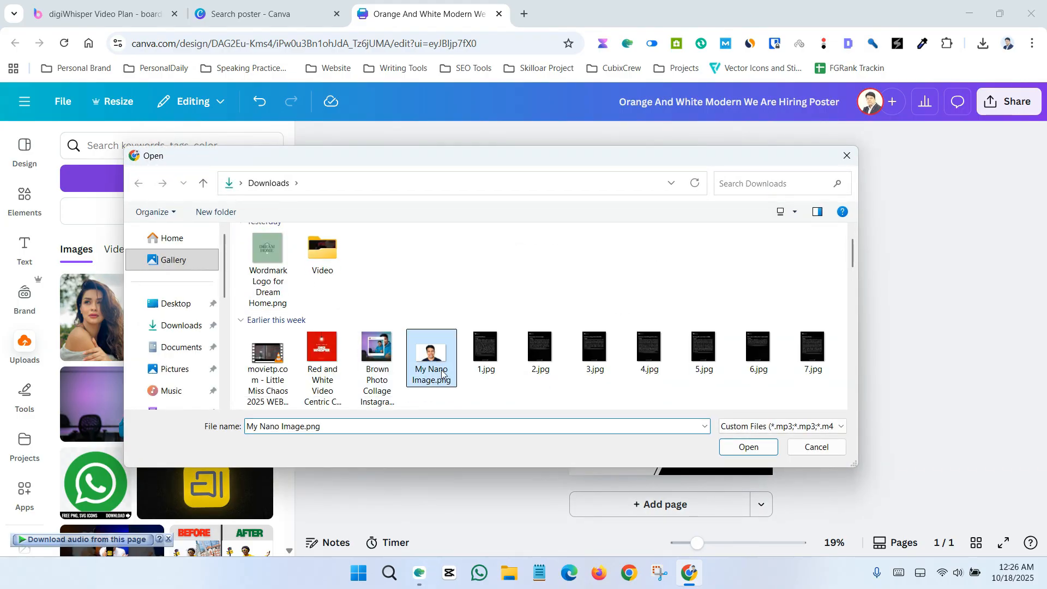
scroll(295, 295, "down", 1)
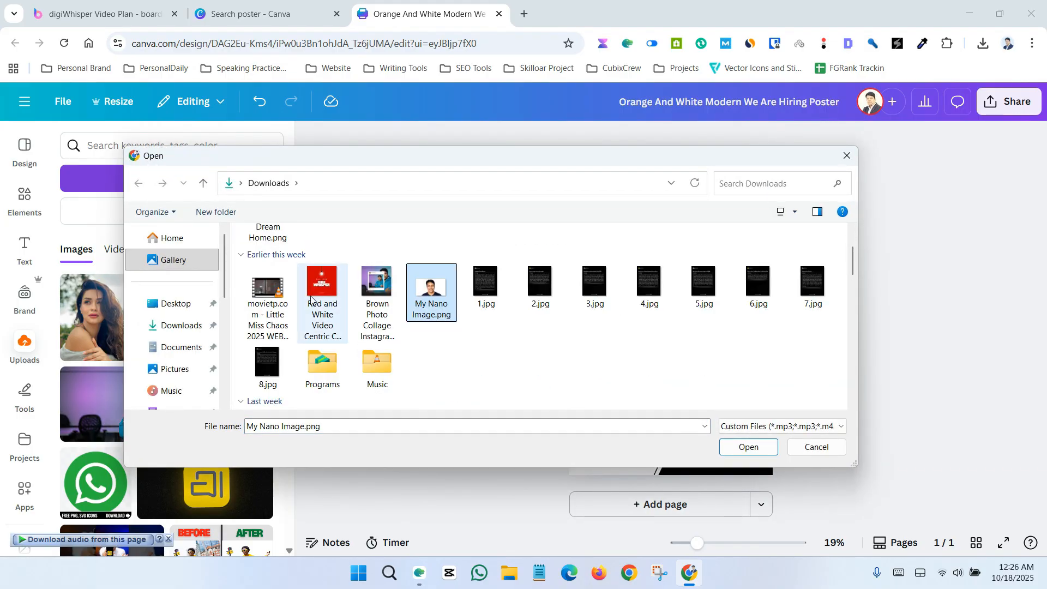
left_click(748, 448)
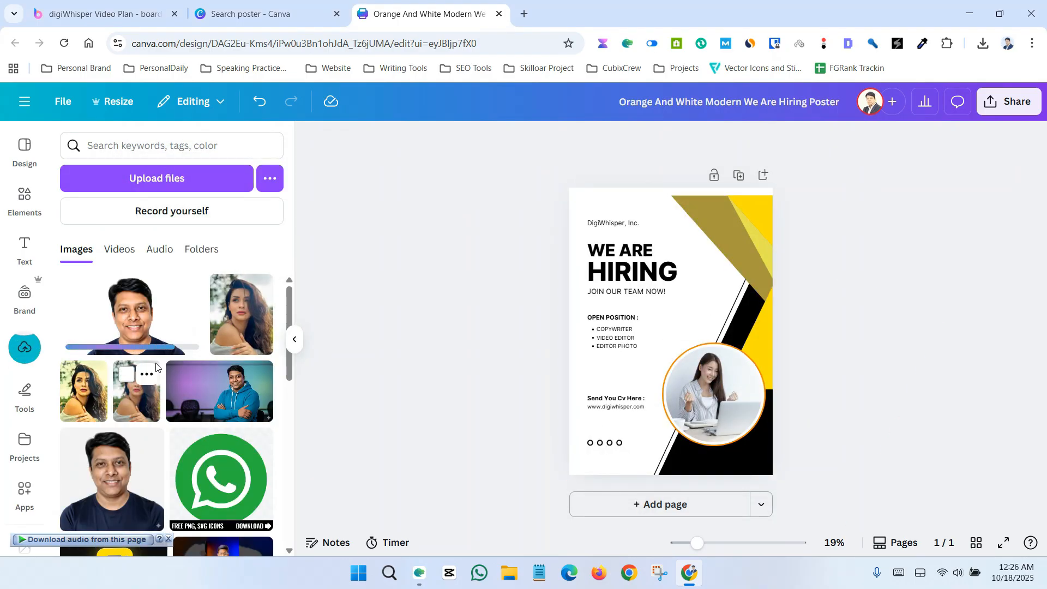
left_click_drag(140, 319, 702, 371)
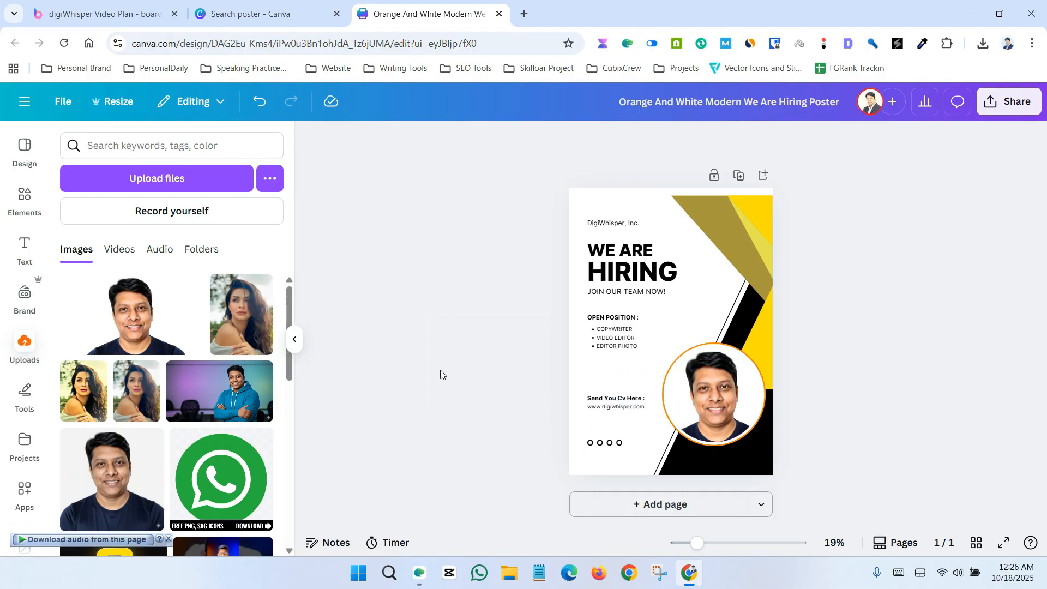
Search the elements for "office professional" photos and fill the circular frame with the smiling short-haired woman in a navy blazer
left_click(20, 199)
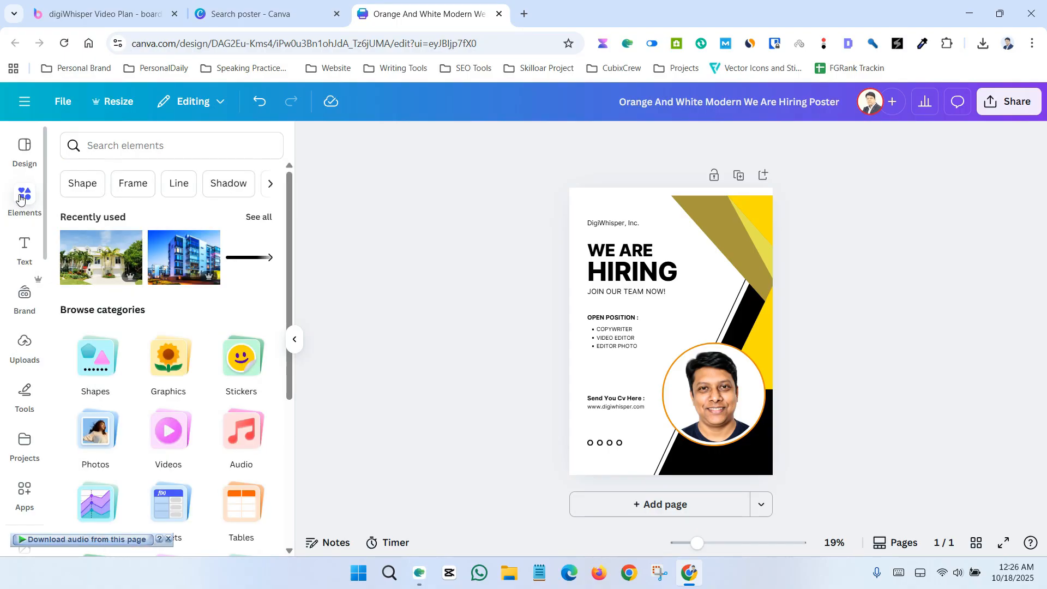
left_click(166, 147)
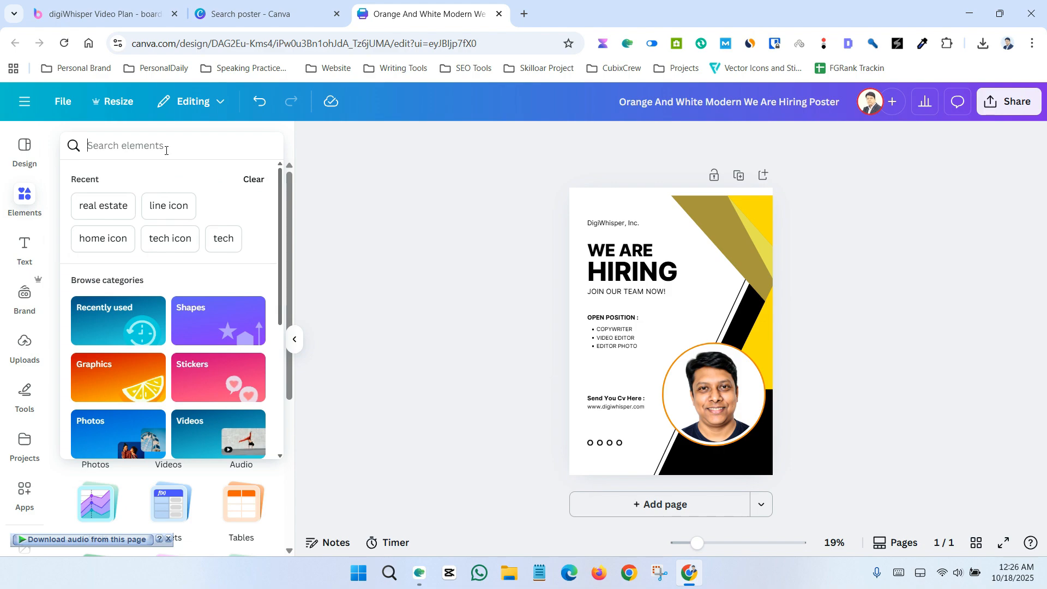
type("office")
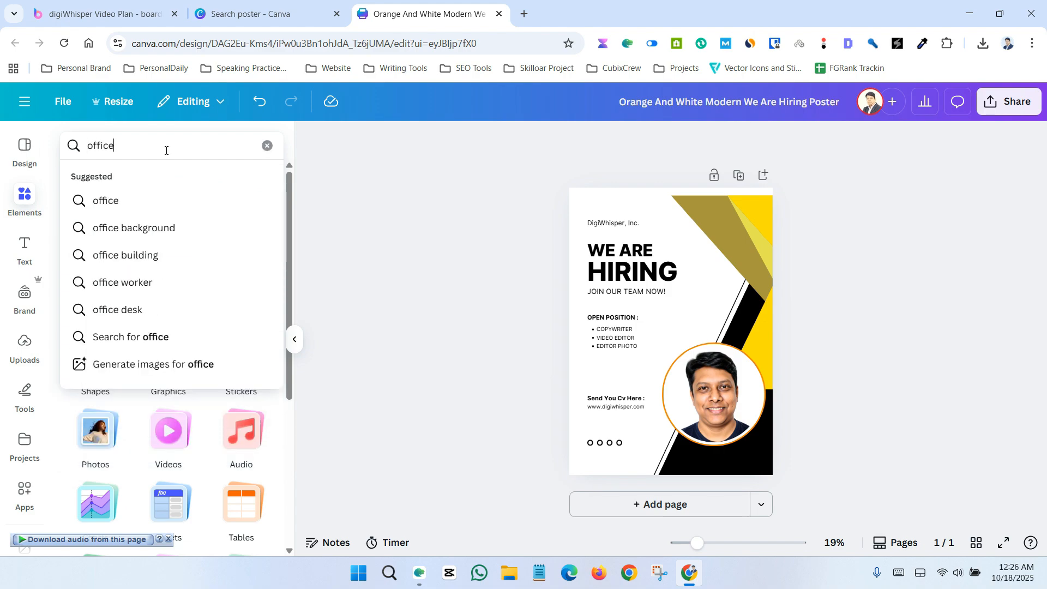
type(" professional")
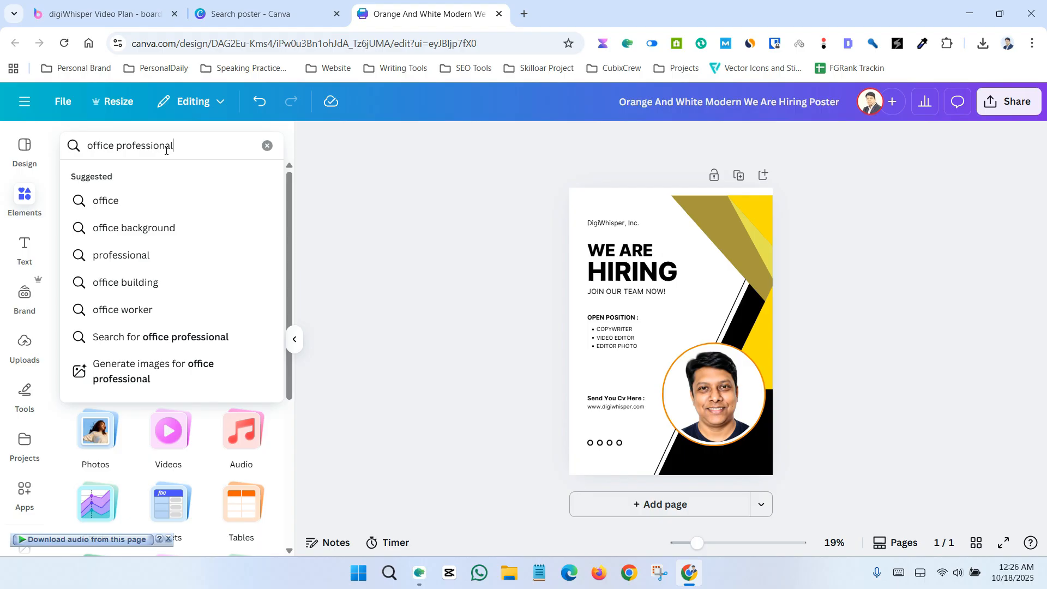
key("Return")
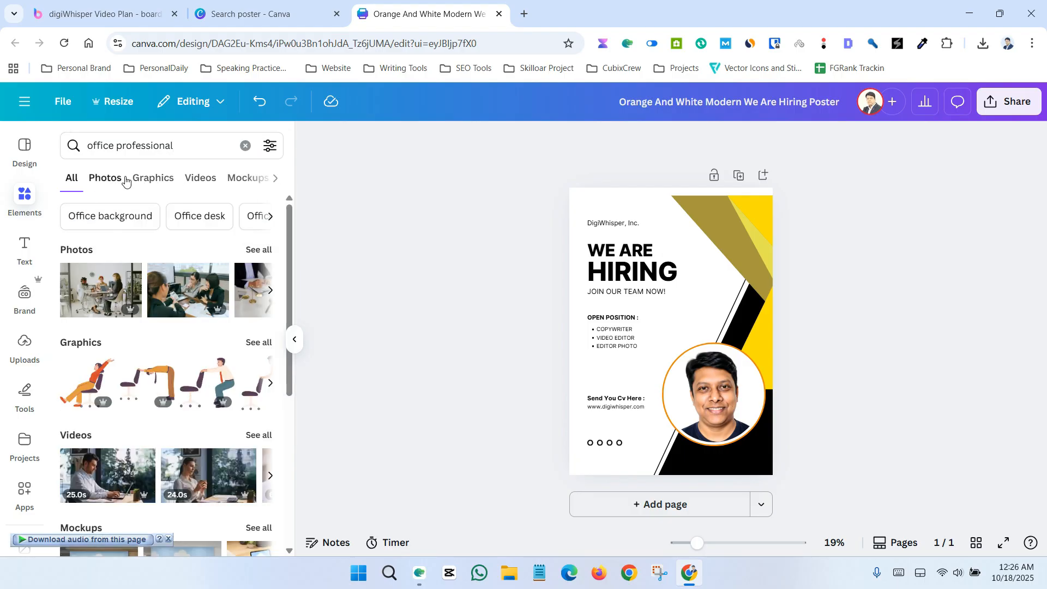
left_click(107, 182)
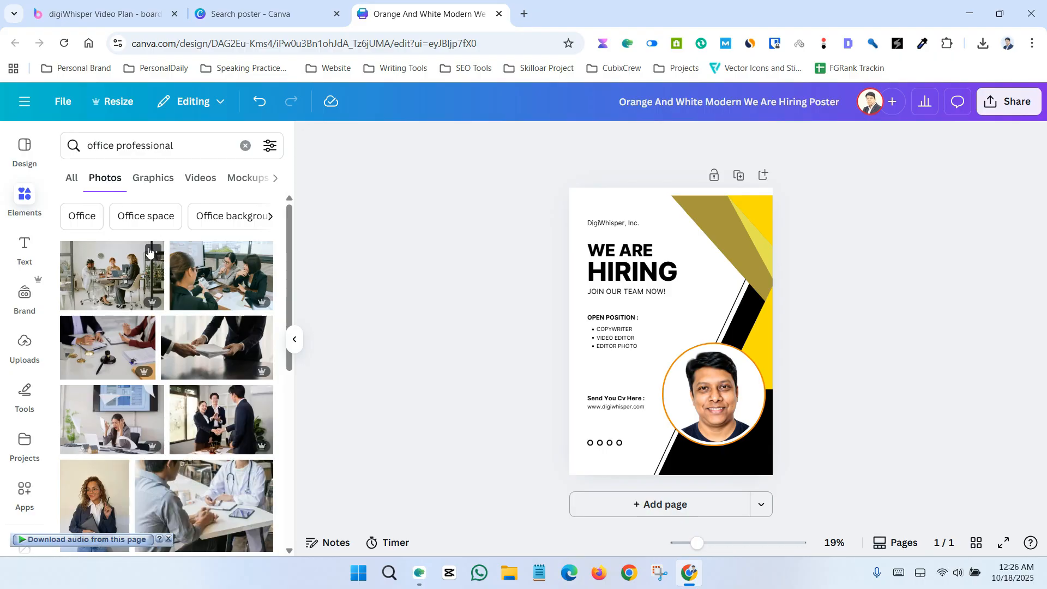
scroll(210, 353, "down", 10)
scroll(210, 353, "down", 15)
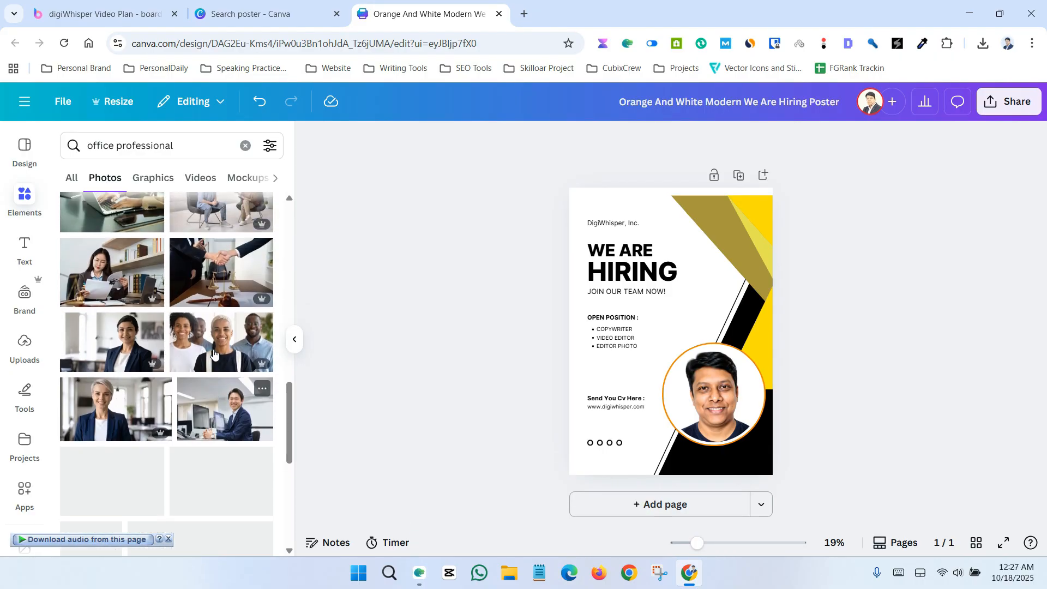
scroll(210, 319, "down", 2)
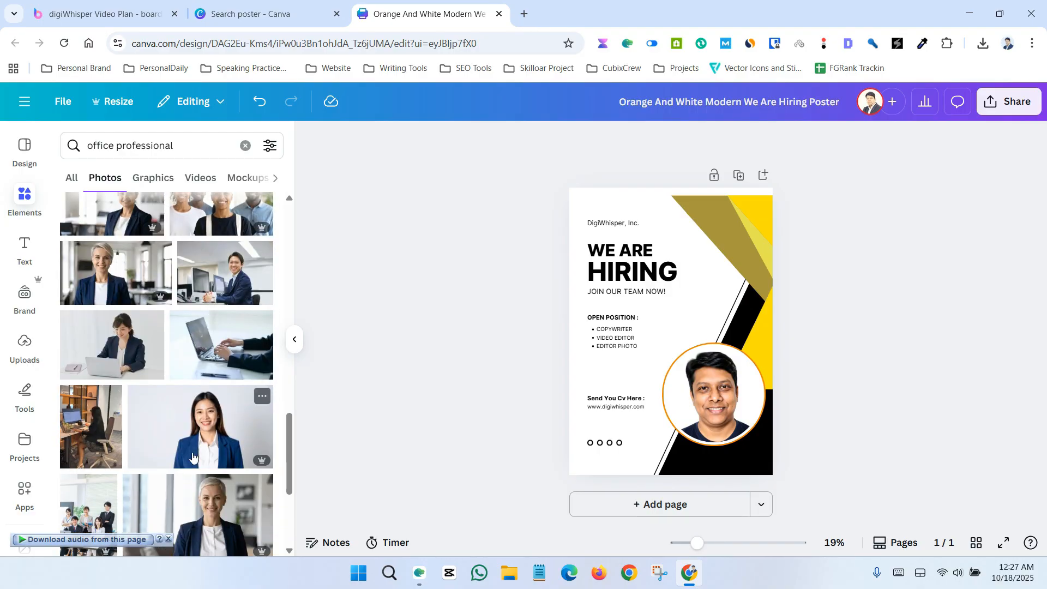
scroll(197, 402, "down", 4)
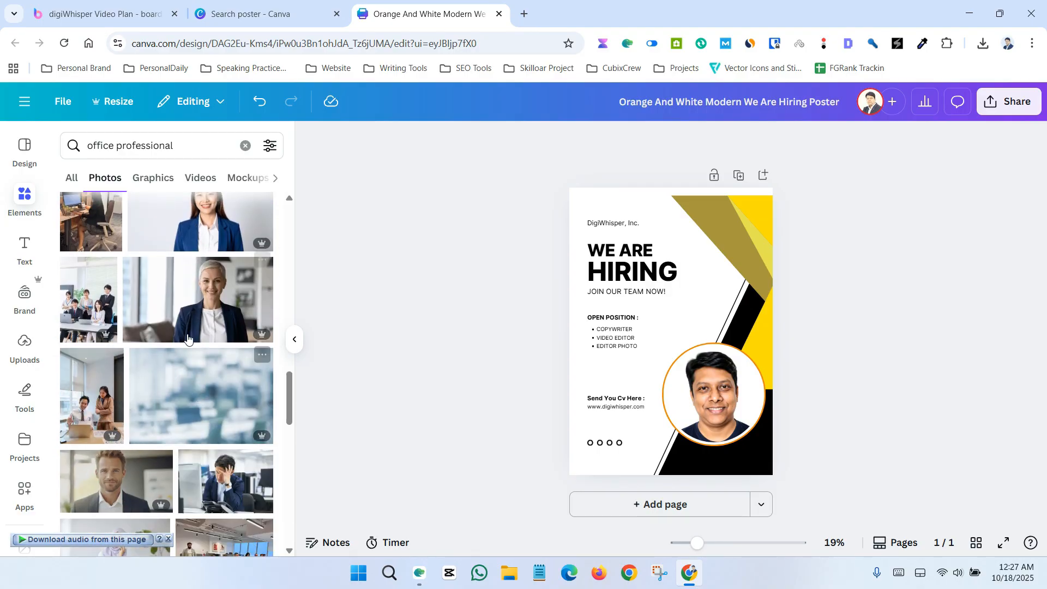
left_click_drag(176, 307, 712, 389)
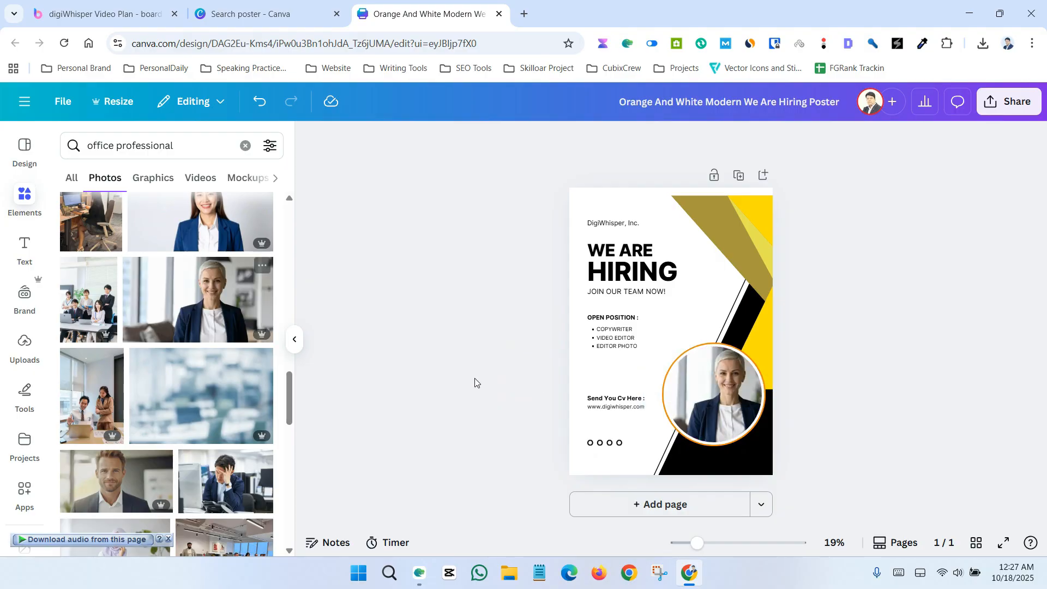
Reposition the photo inside the circular frame so the woman is centered, and apply the crop
double_click(729, 393)
left_click_drag(729, 393, 705, 397)
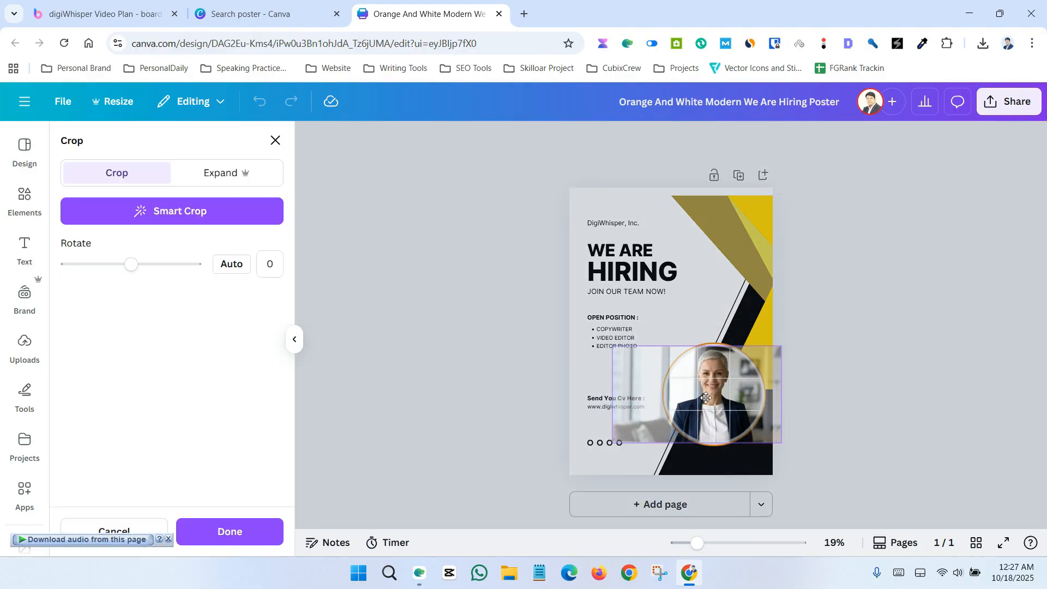
left_click(652, 335)
left_click(865, 370)
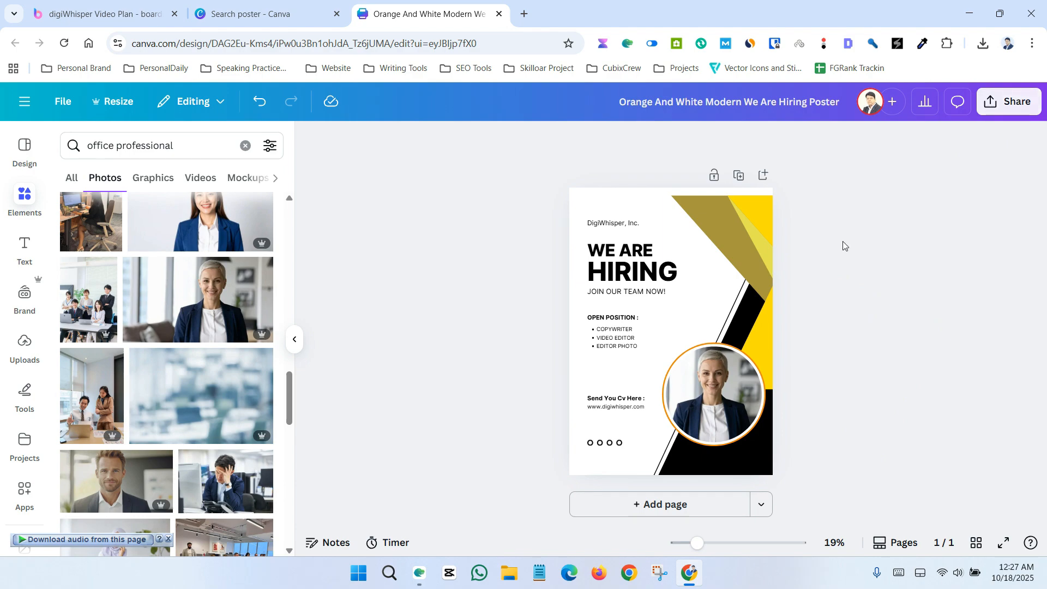
Download the finished poster as a PNG file
left_click(1020, 105)
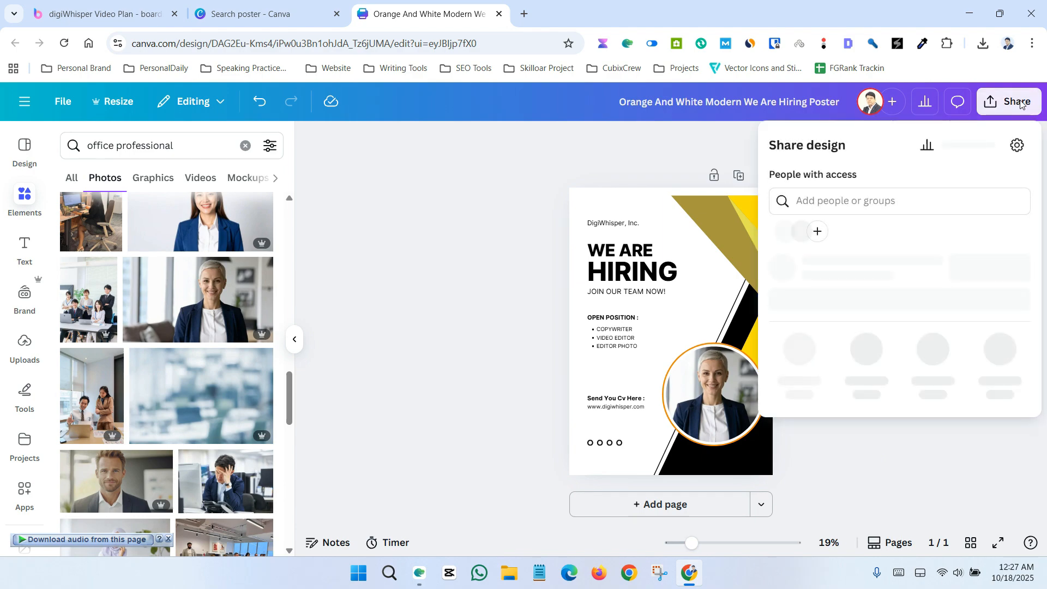
left_click(797, 388)
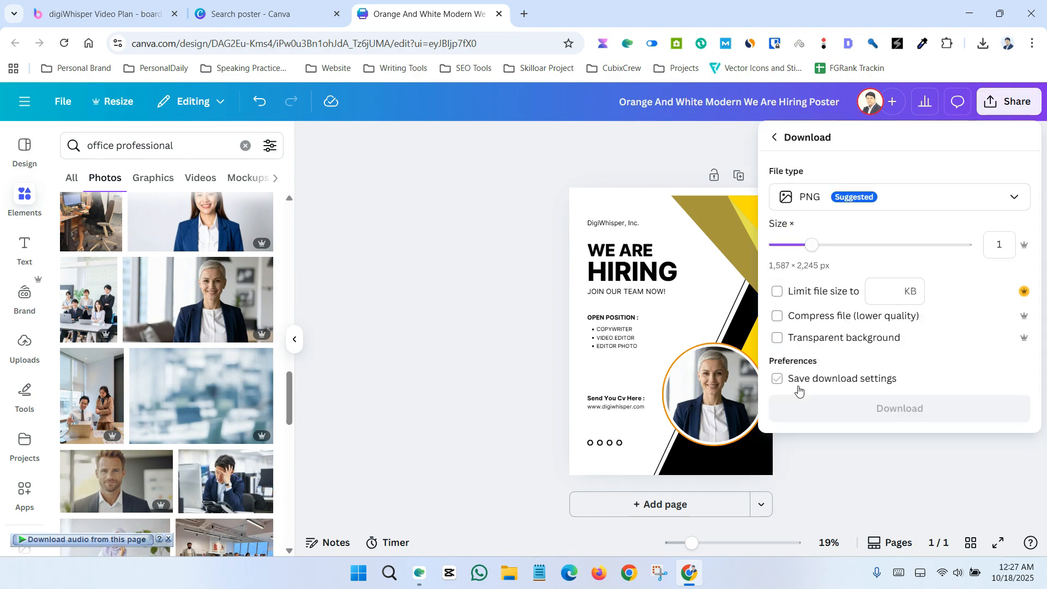
left_click(883, 203)
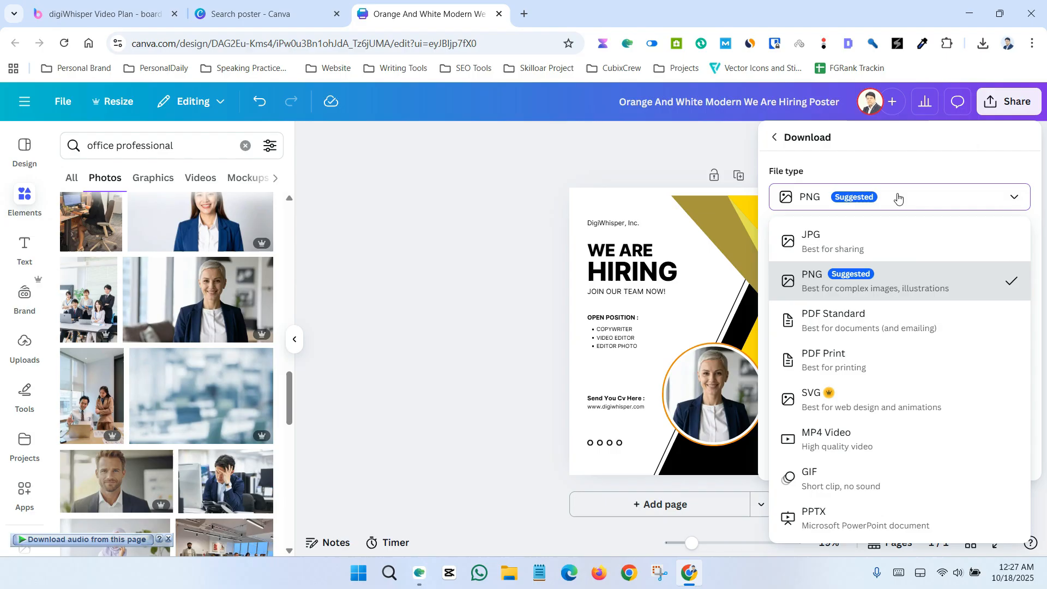
left_click(878, 282)
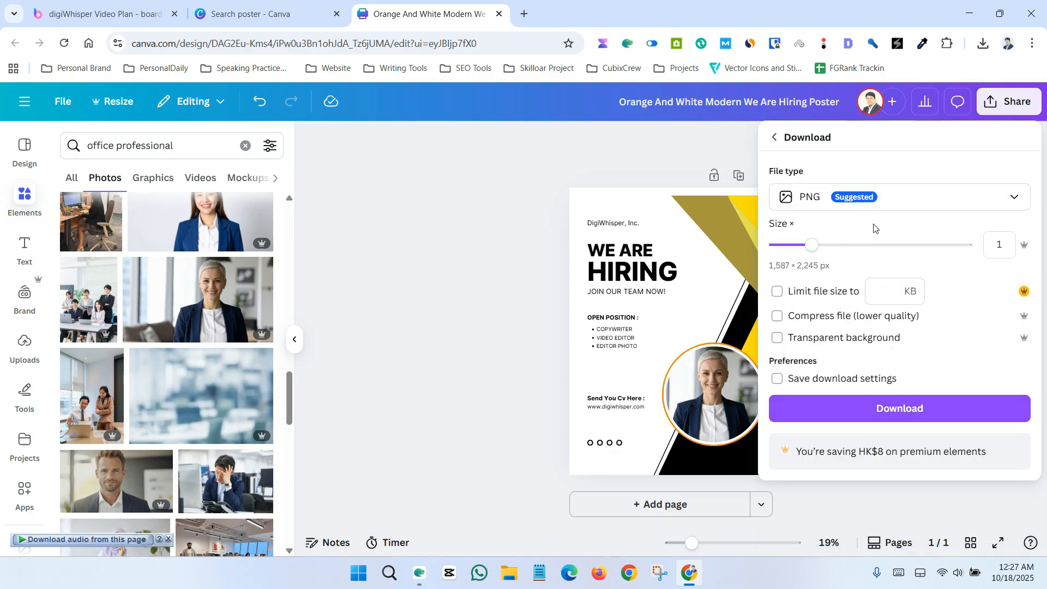
left_click(899, 412)
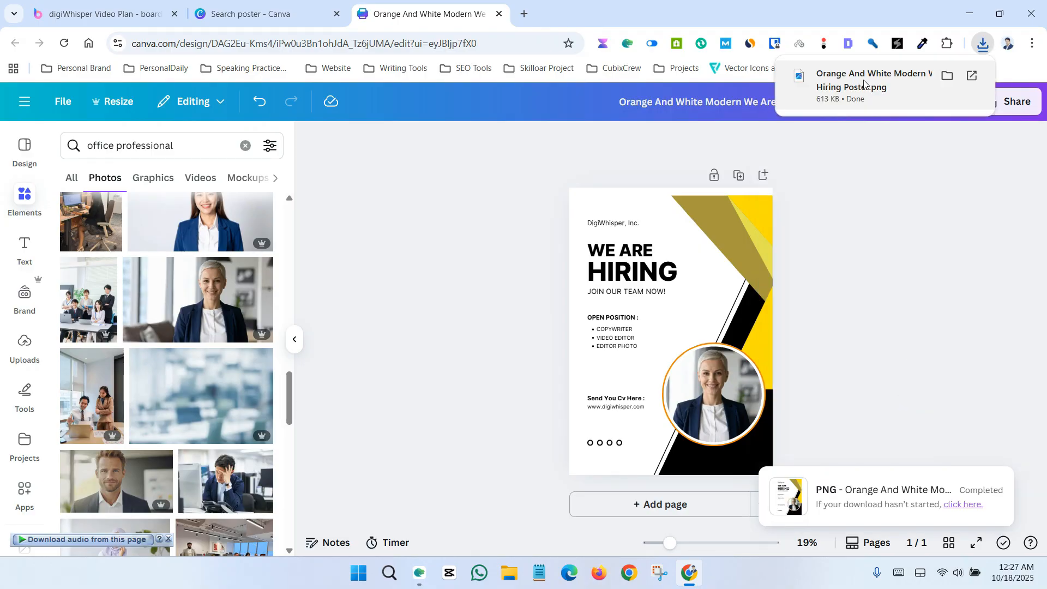
Open the downloaded poster PNG in an enlarged image viewer, check the design, and close the viewer
left_click(860, 89)
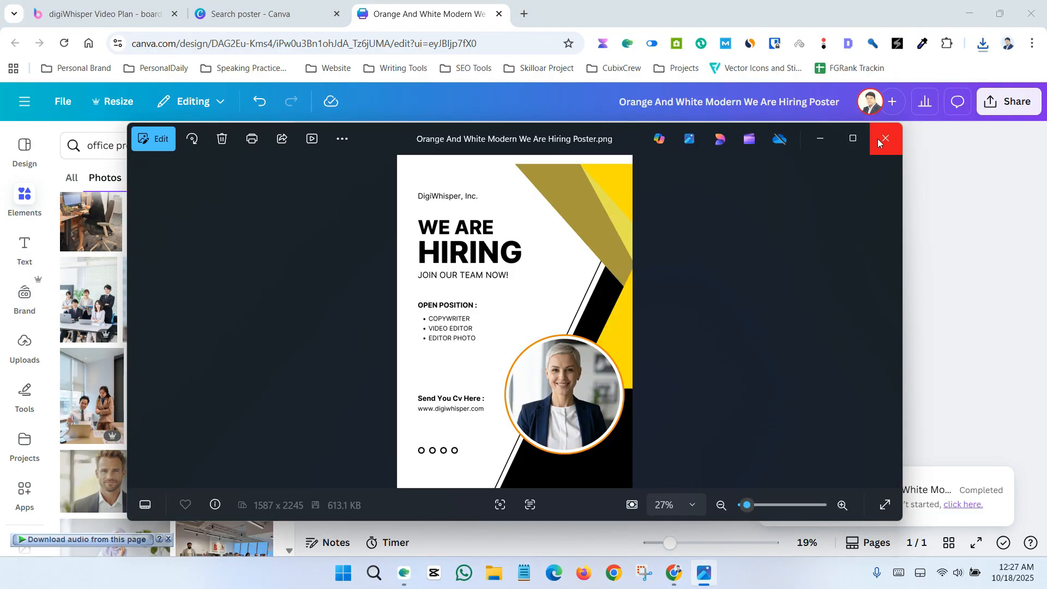
left_click(853, 140)
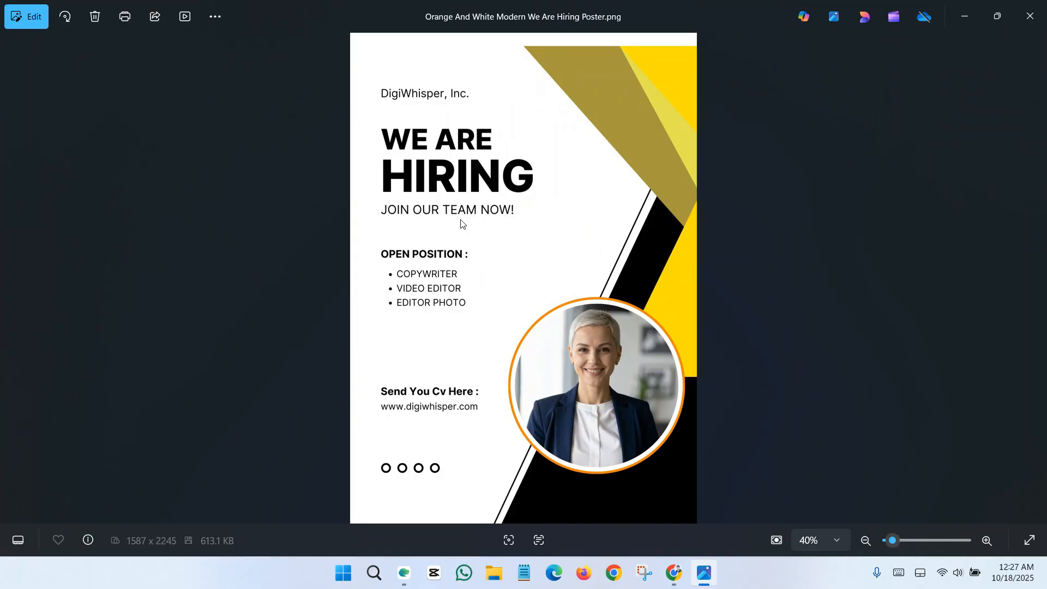
scroll(479, 279, "up", 2)
scroll(484, 278, "down", 2)
left_click(1028, 18)
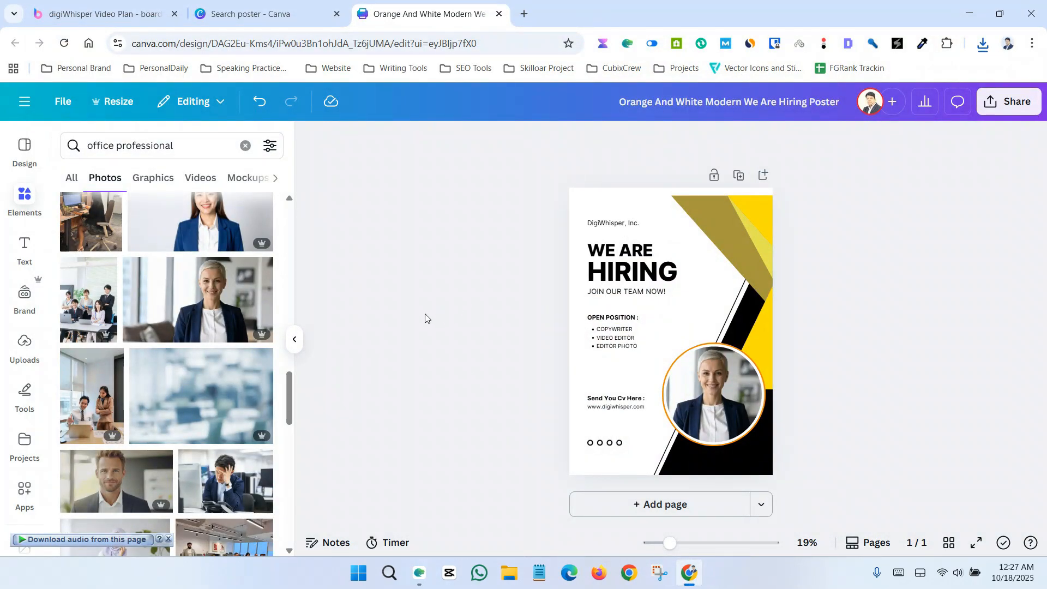
Add a blank second page to the design and search the templates for "restaurant"
left_click(653, 505)
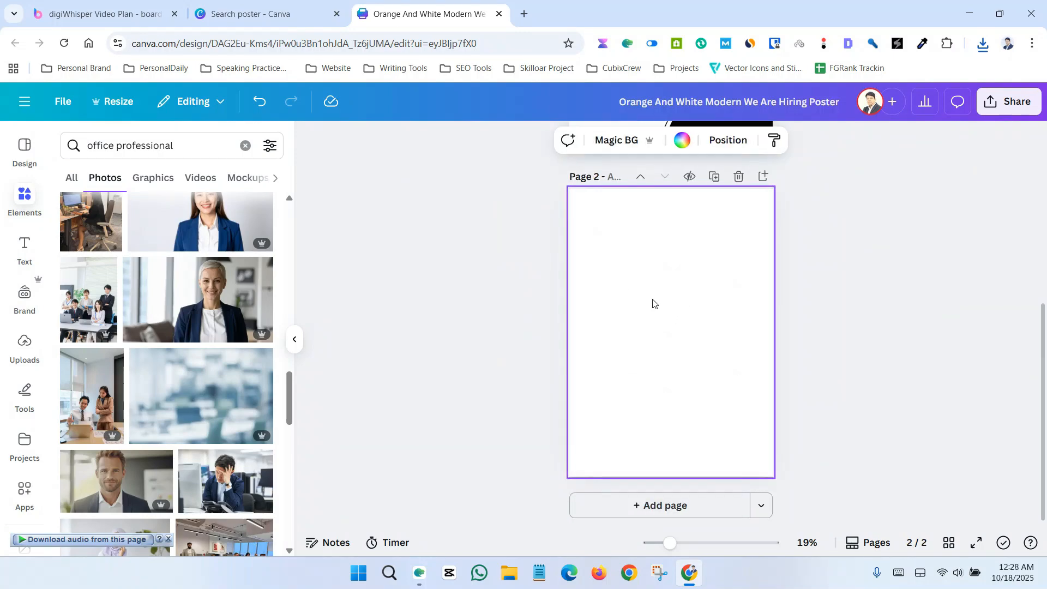
left_click(23, 147)
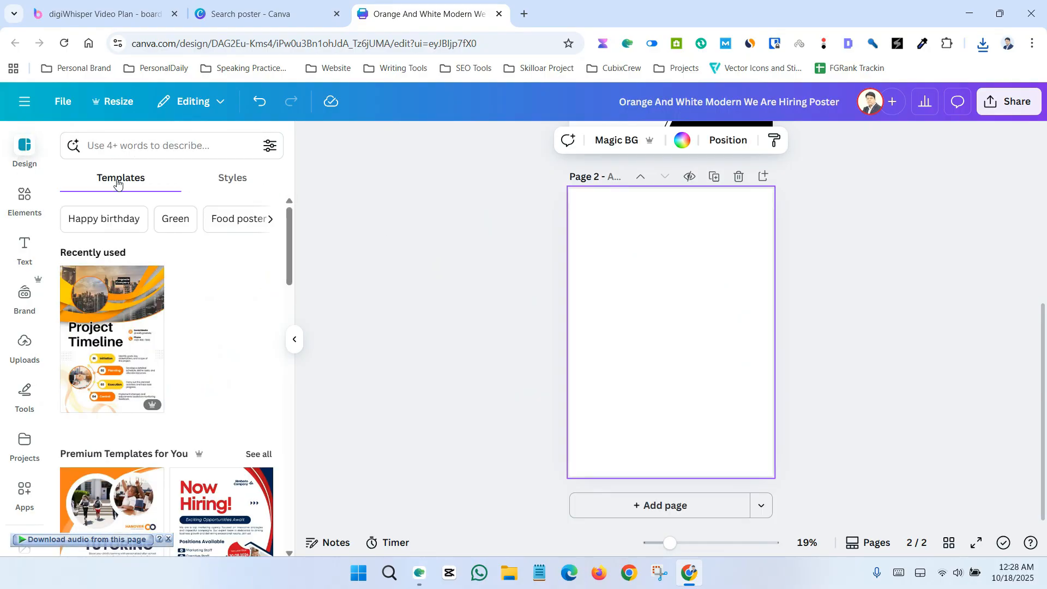
left_click(160, 145)
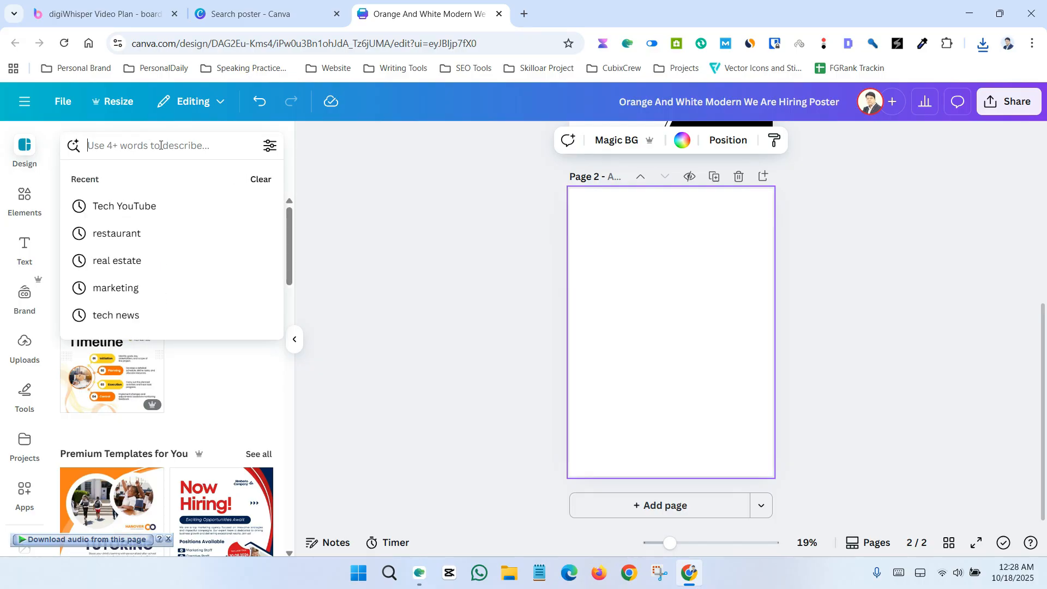
type("restau")
left_click(135, 207)
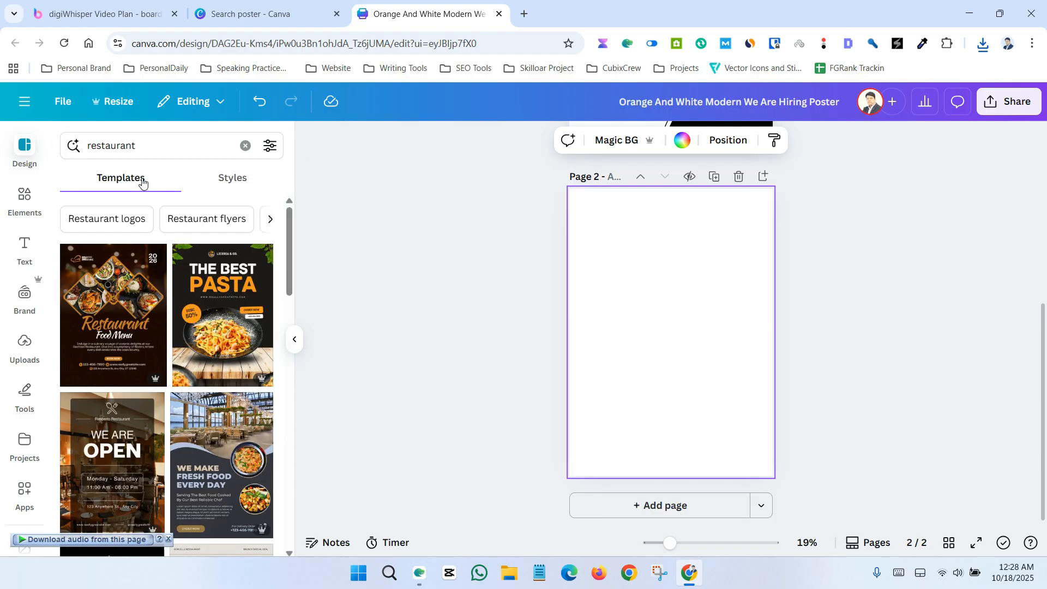
Browse the restaurant poster templates to examine the available layouts and styles
scroll(194, 303, "down", 3)
scroll(197, 302, "down", 15)
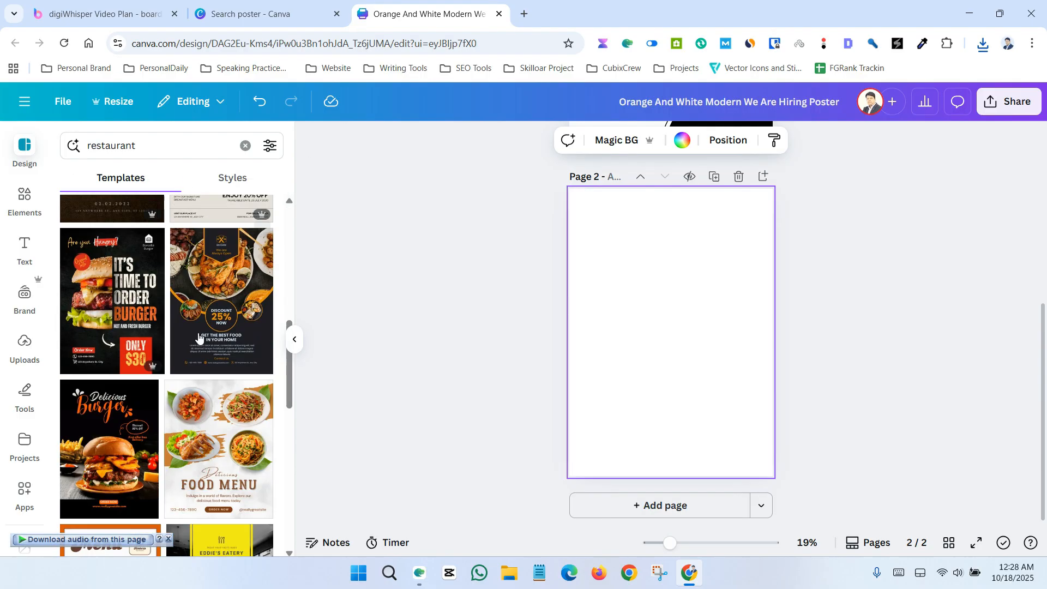
scroll(202, 354, "down", 10)
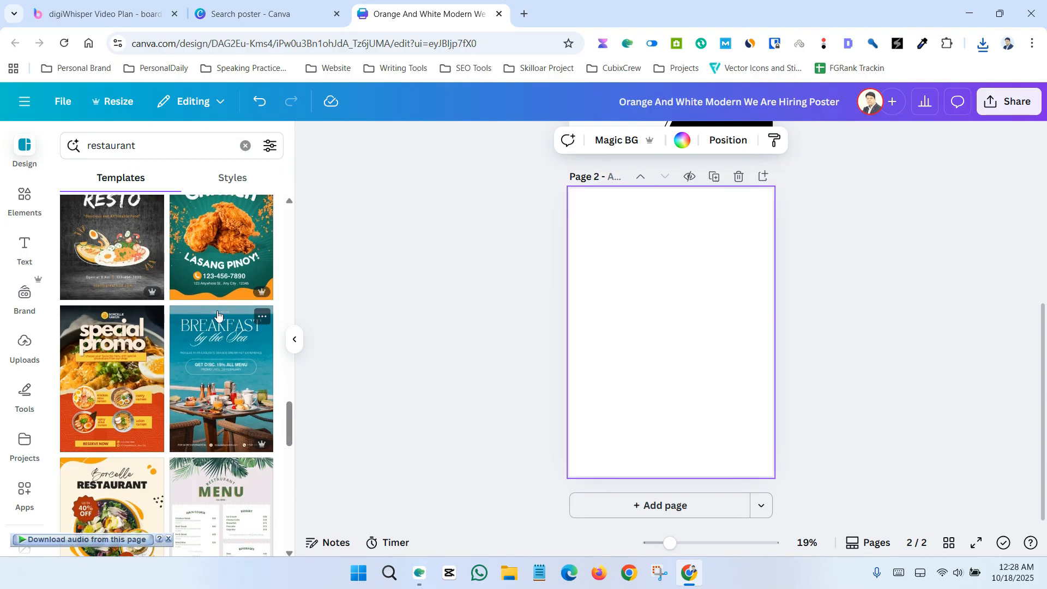
scroll(217, 315, "down", 3)
scroll(184, 338, "down", 4)
scroll(184, 338, "up", 3)
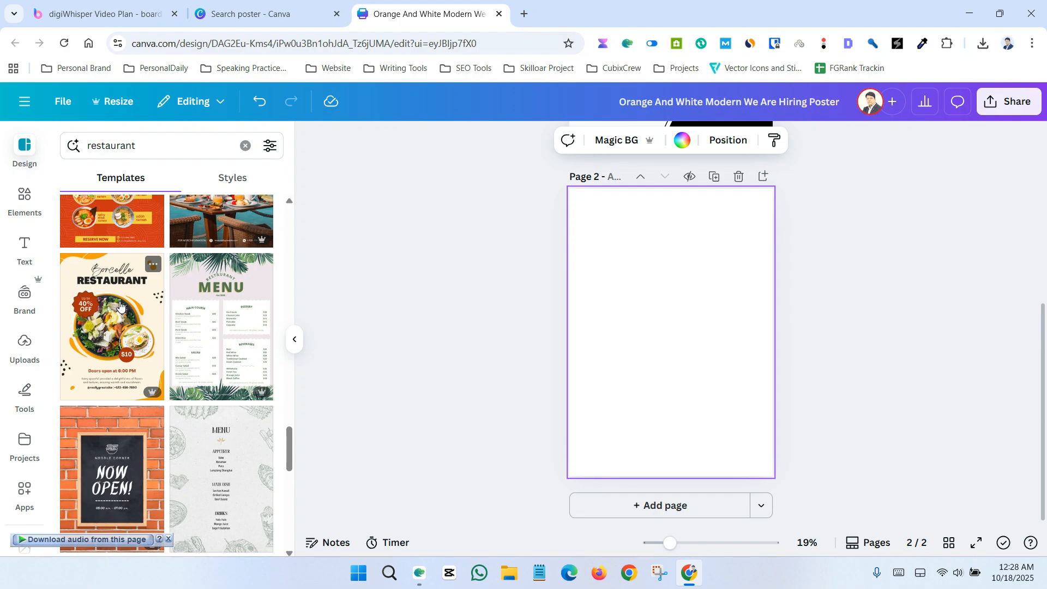
scroll(121, 306, "up", 10)
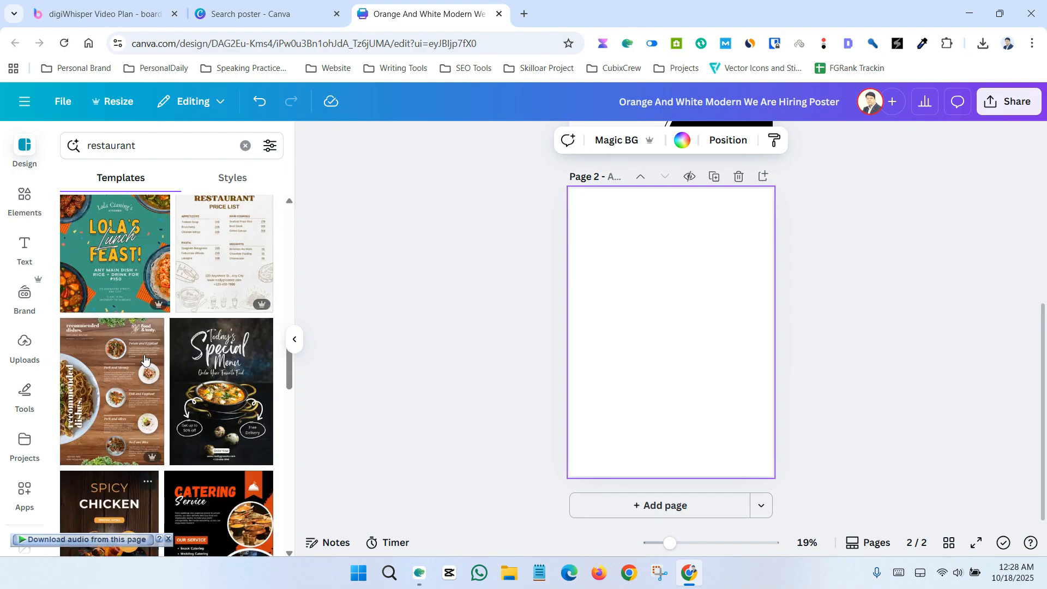
scroll(144, 358, "up", 5)
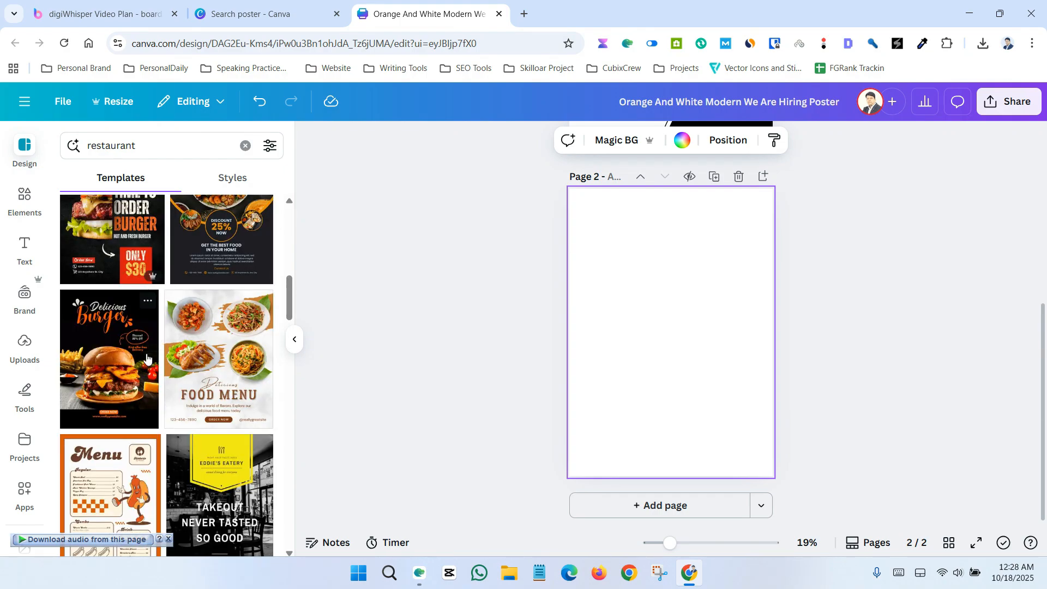
scroll(147, 357, "down", 5)
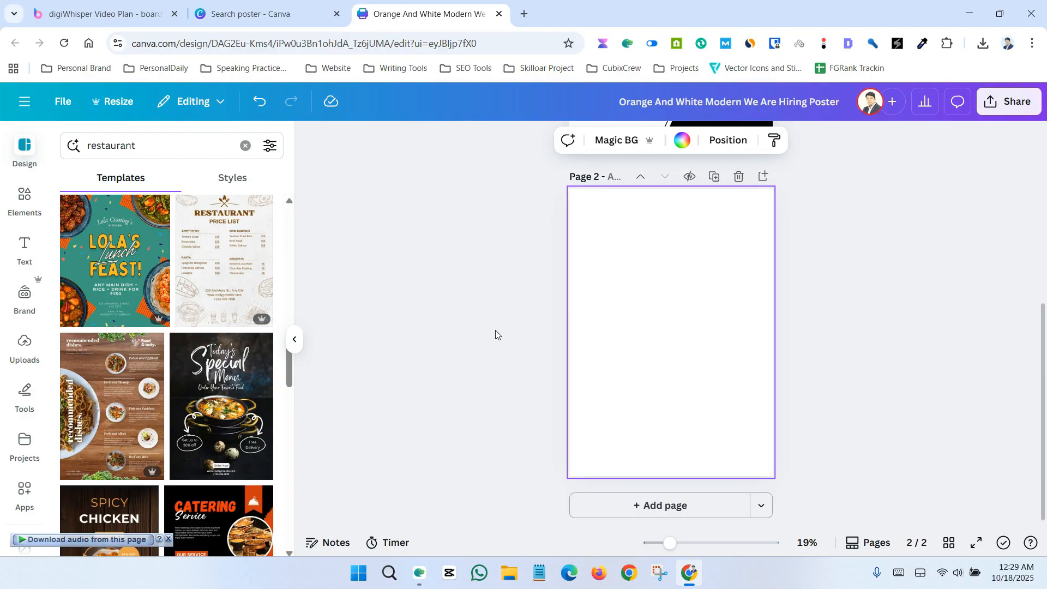
Search the elements for "shapes" and limit the results to graphics
left_click(25, 199)
left_click(187, 145)
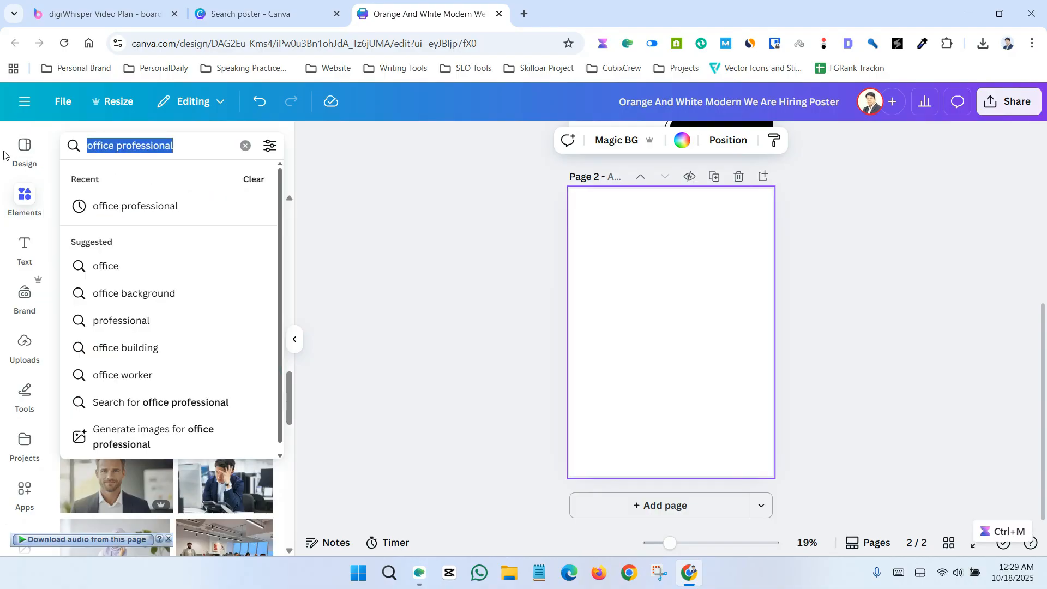
type("shapes")
key("Return")
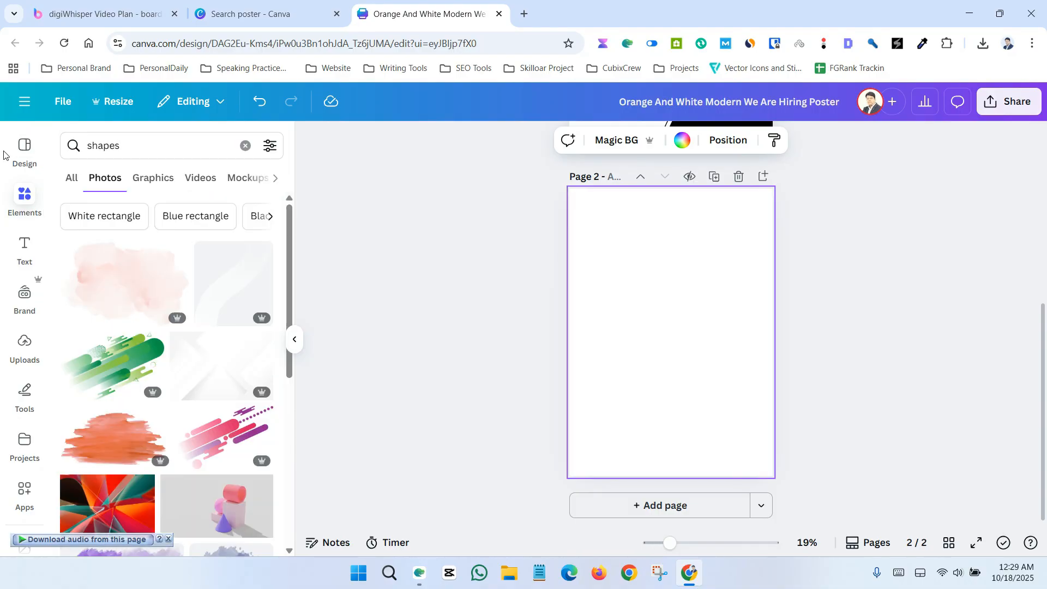
left_click(144, 182)
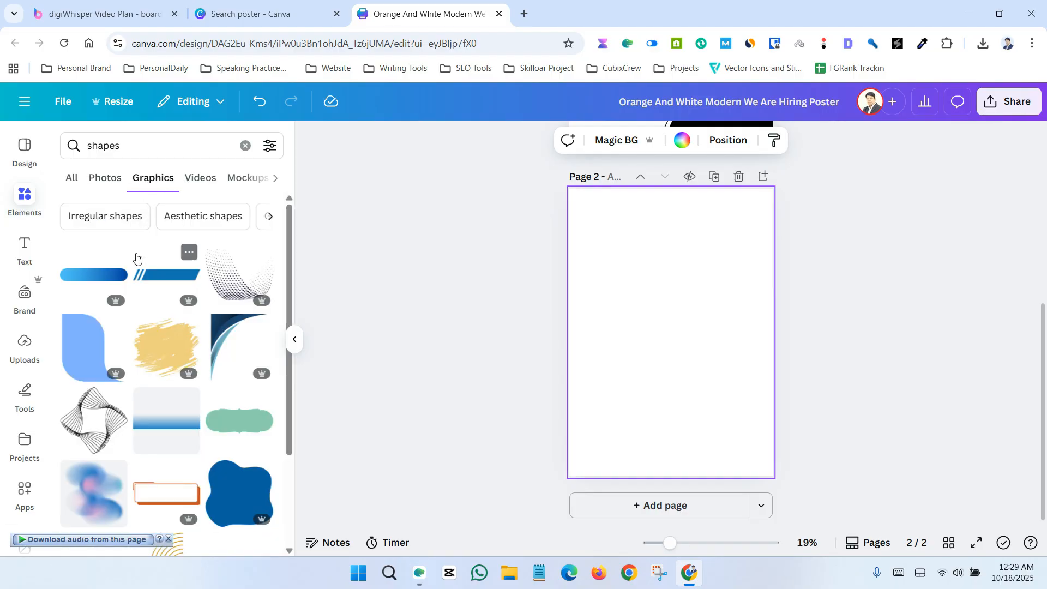
Add the orange gradient wave graphic to page 2 and enlarge it to span the page's full width along the lower edge
scroll(145, 299, "down", 10)
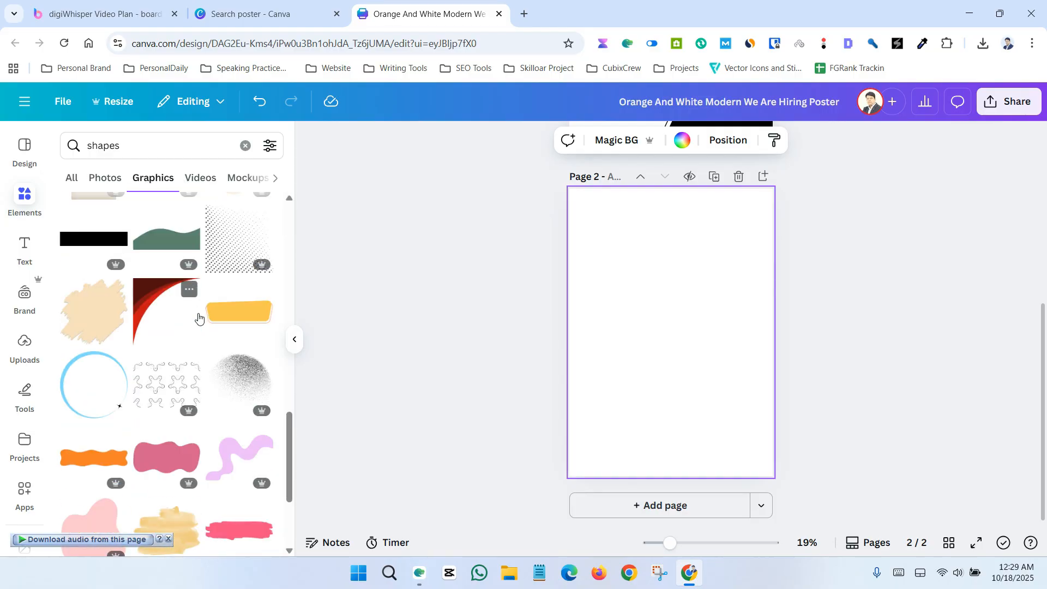
scroll(199, 318, "down", 12)
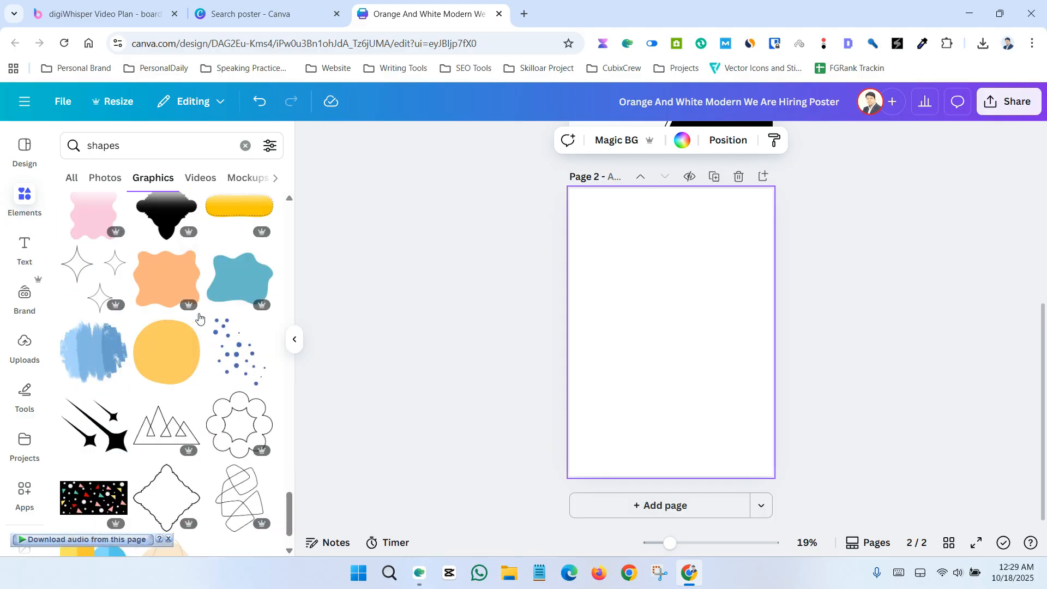
scroll(200, 318, "down", 6)
scroll(190, 338, "down", 2)
scroll(191, 338, "up", 20)
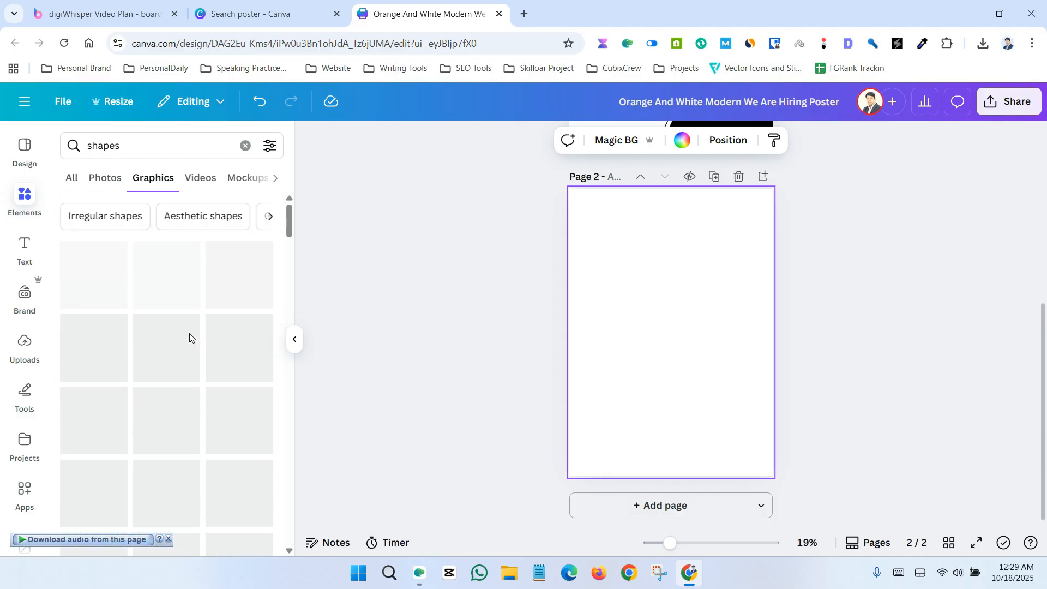
scroll(189, 338, "down", 5)
left_click(180, 376)
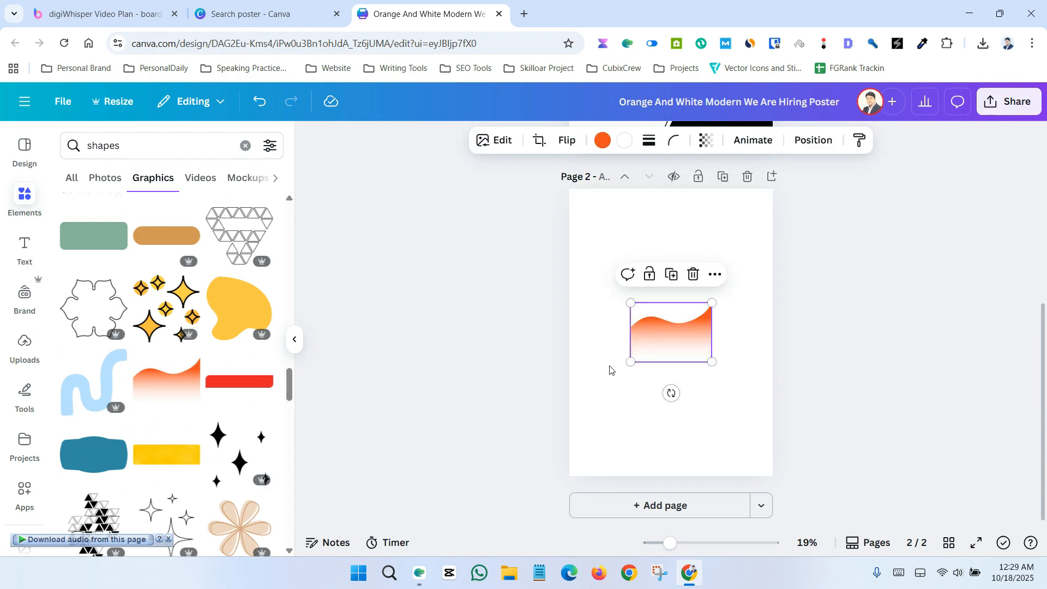
left_click(609, 370)
left_click_drag(690, 345, 628, 468)
left_click_drag(652, 425, 774, 340)
left_click(829, 337)
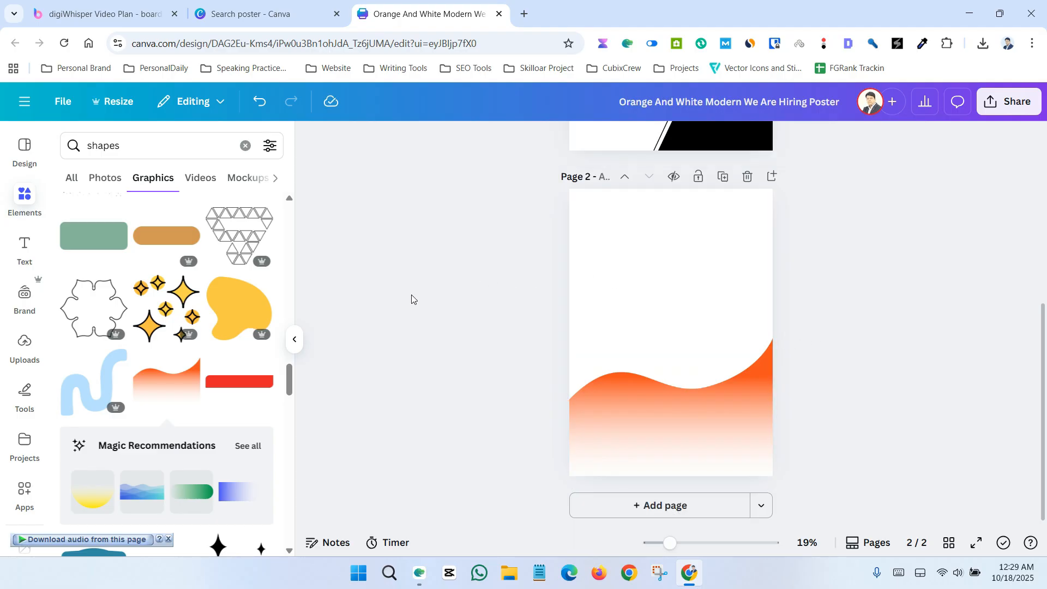
Recolor the orange part of the wave graphic to a bright amber yellow using a custom color
left_click(609, 420)
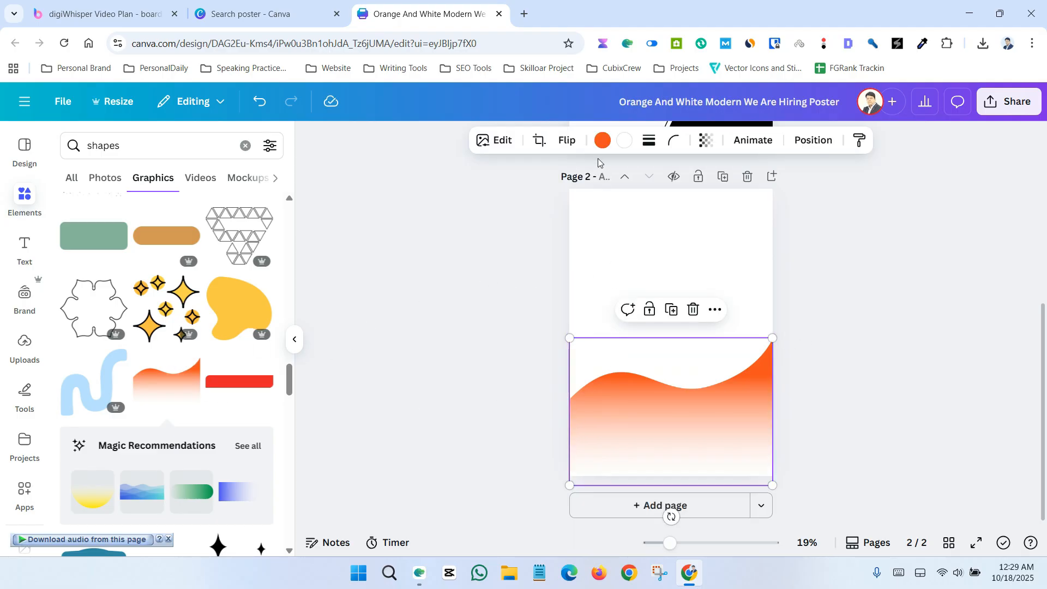
left_click(602, 141)
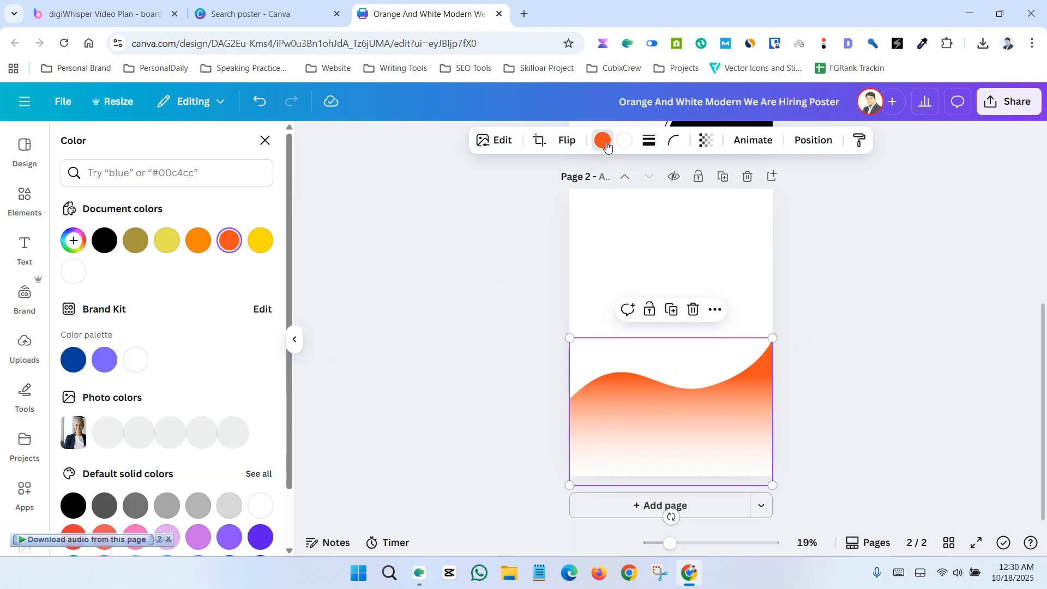
left_click(74, 240)
left_click_drag(152, 306, 302, 326)
left_click_drag(80, 361, 110, 360)
left_click_drag(197, 300, 315, 242)
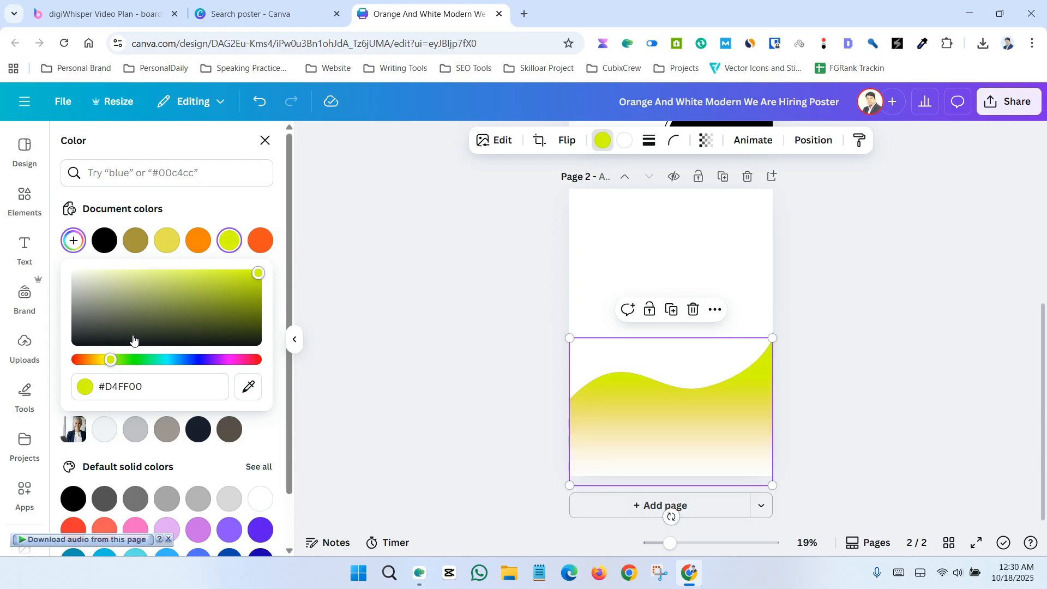
left_click_drag(110, 360, 97, 360)
left_click(417, 237)
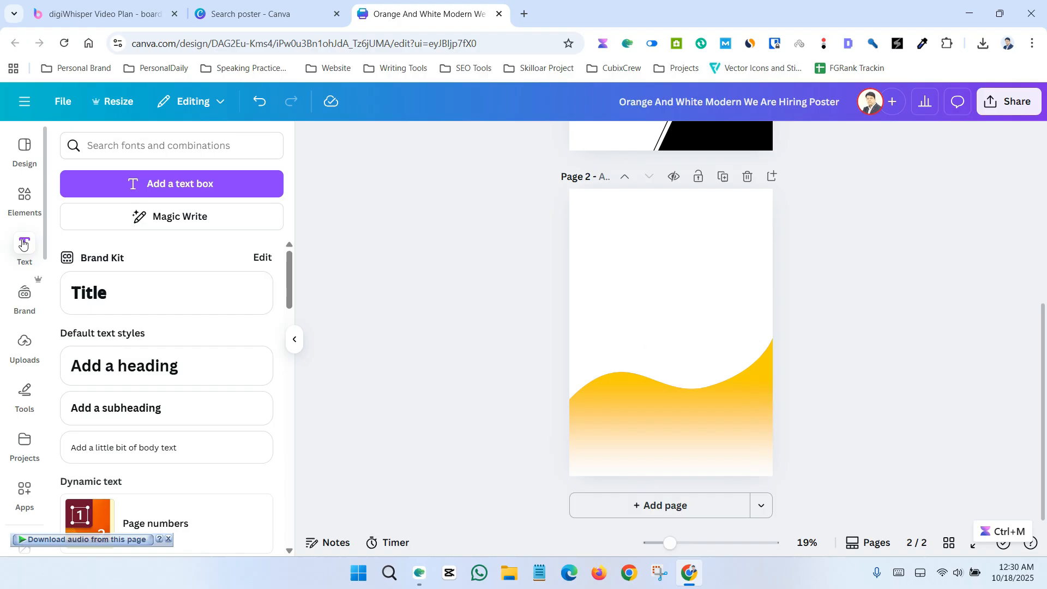
Add a text box above the wave on page 2 and replace its placeholder text with "WE ARE"
left_click(153, 184)
left_click_drag(659, 329, 550, 320)
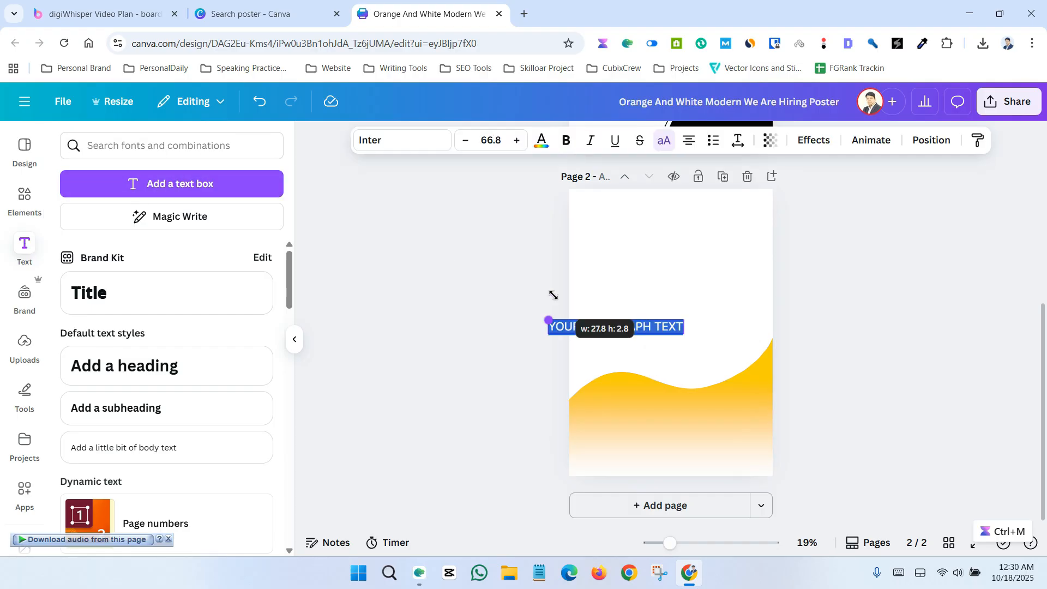
double_click(655, 327)
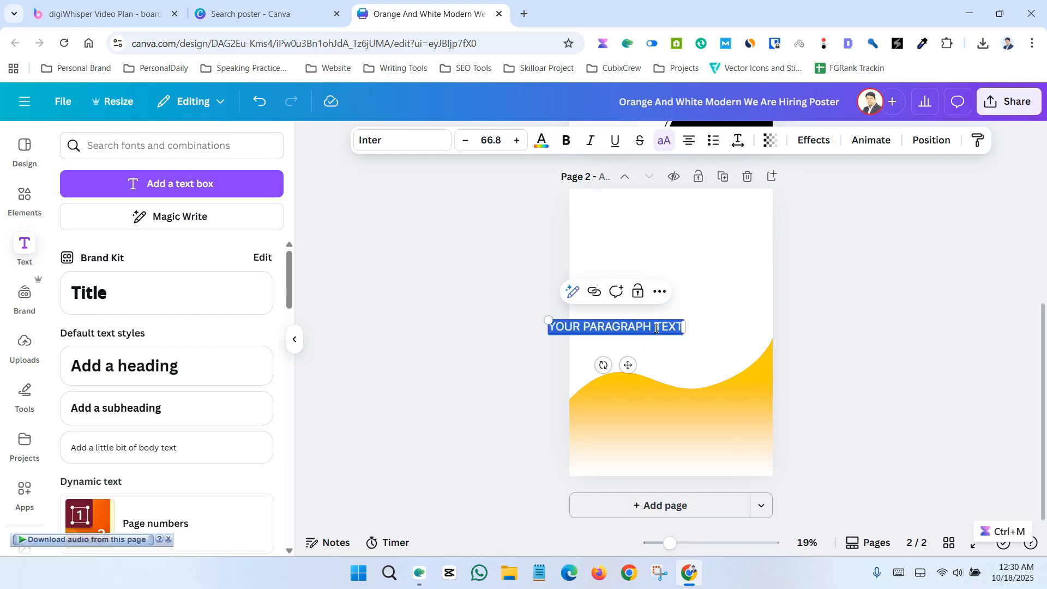
type("HE")
key("BackSpace")
key("BackSpace")
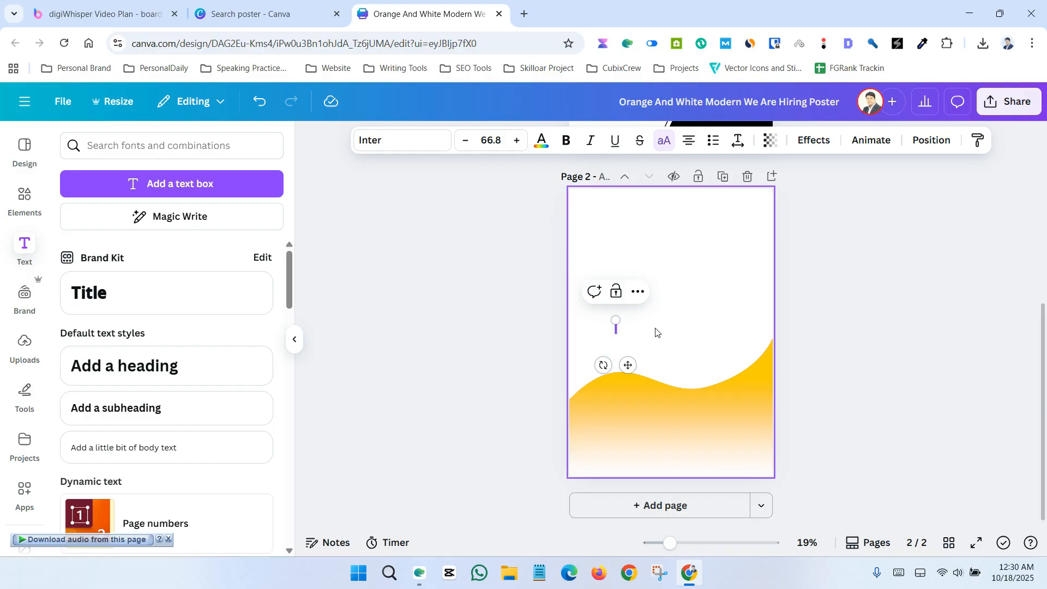
type("WE ARE")
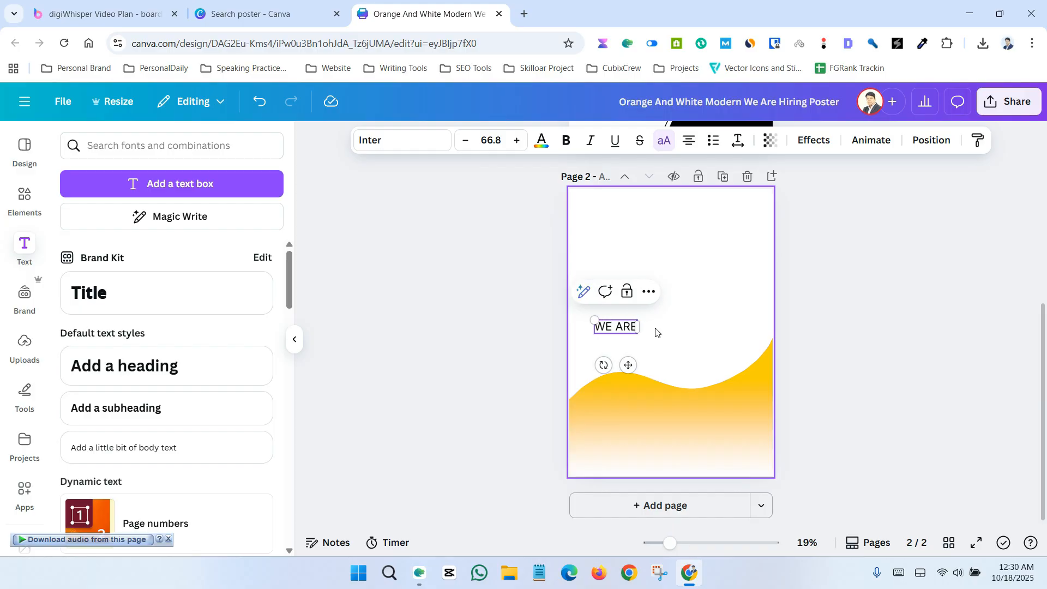
Move the "WE ARE" text up, duplicate it below, and change the copy's text to "HIRING"
left_click_drag(601, 327, 635, 310)
key("ctrl+d")
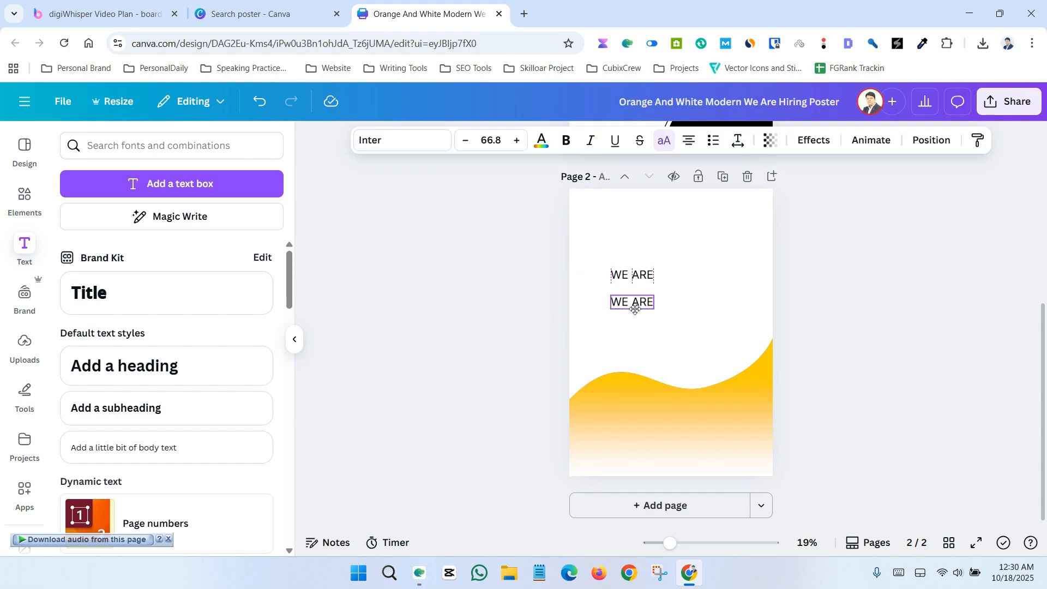
double_click(635, 310)
type("HIRING")
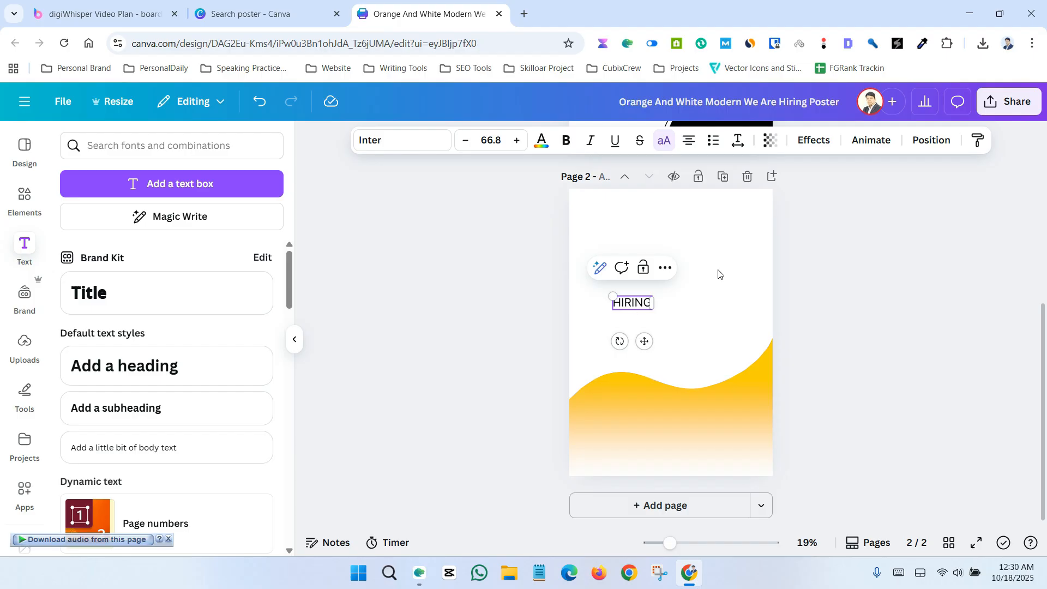
left_click(714, 271)
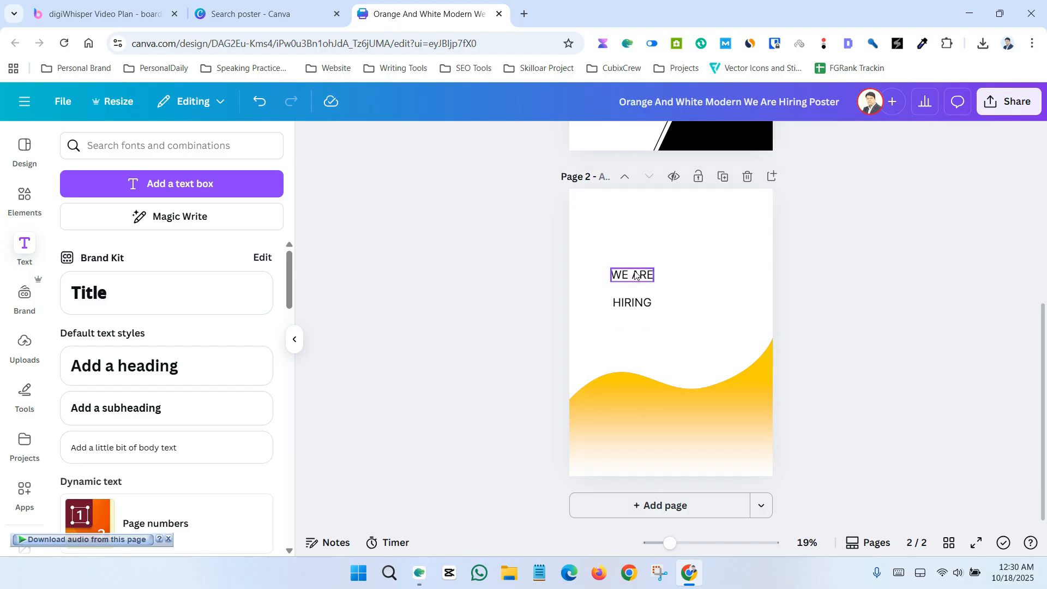
Enlarge the "WE ARE" text to about size 232 and scale "HIRING" to the same width directly beneath it
left_click_drag(632, 274, 743, 290)
left_click(666, 299)
left_click(621, 300)
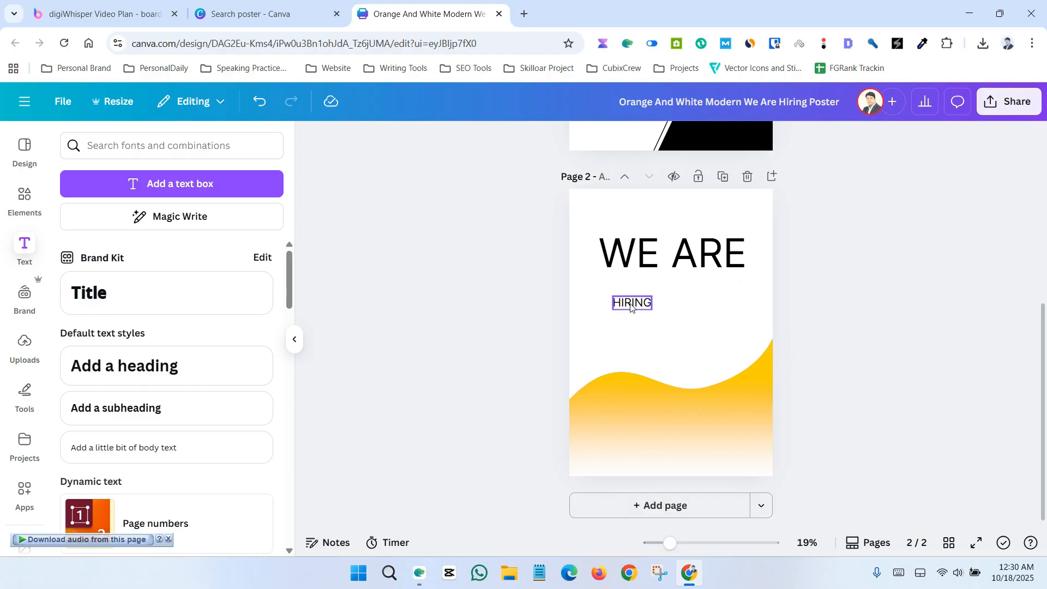
left_click_drag(620, 300, 745, 345)
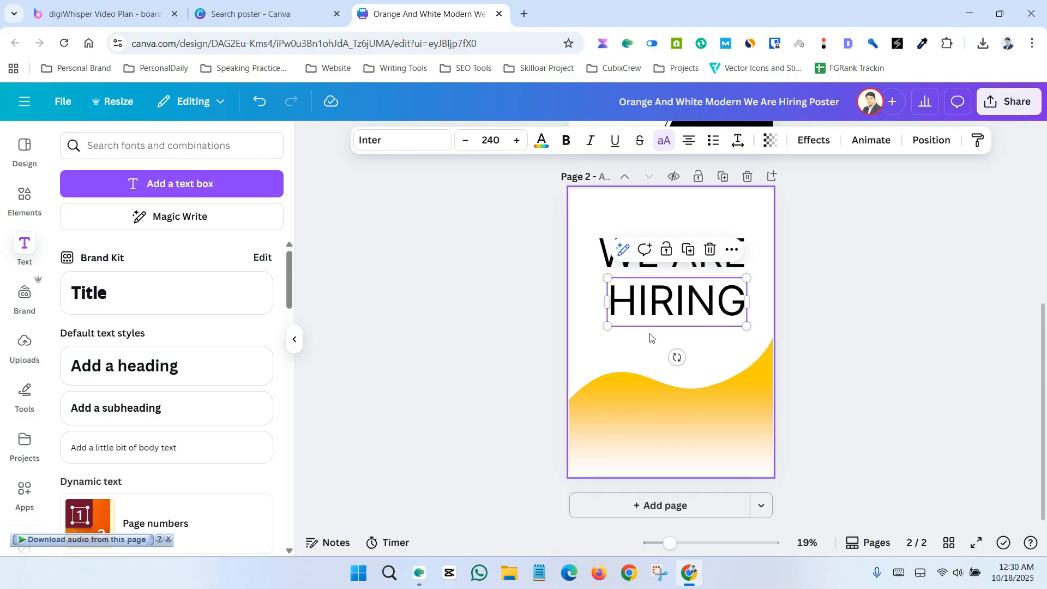
left_click_drag(607, 326, 598, 330)
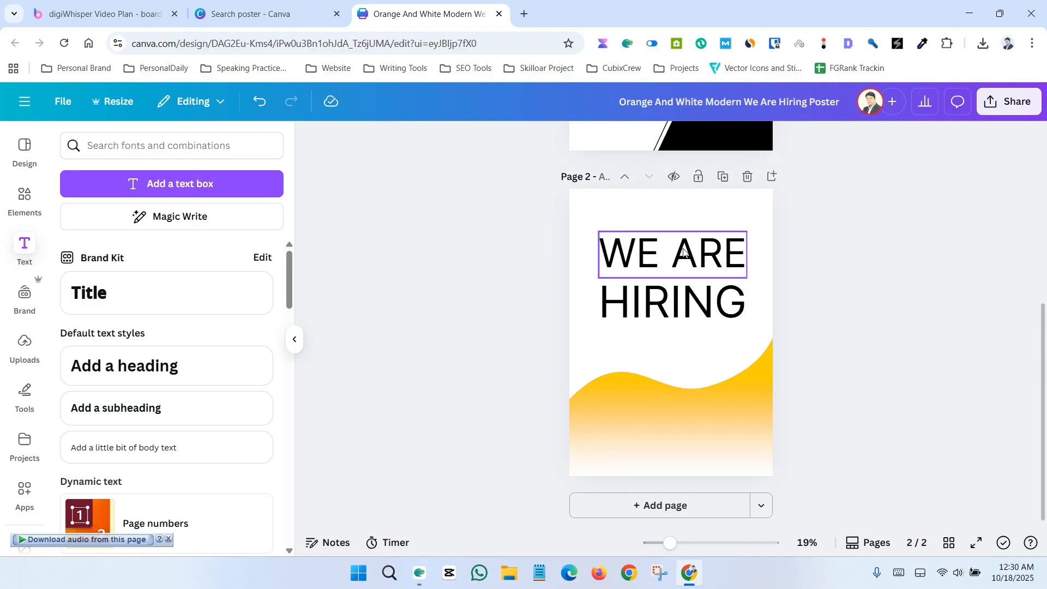
Change the font of the "WE ARE" text on page 2 to League Spartan
triple_click(672, 253)
left_click(421, 143)
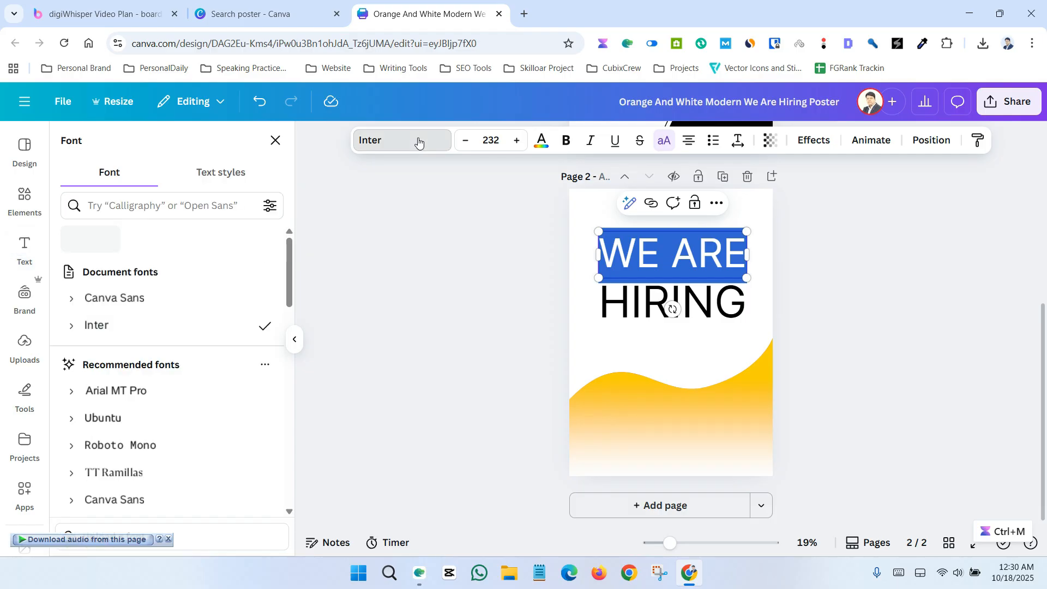
scroll(105, 352, "down", 3)
scroll(151, 337, "down", 3)
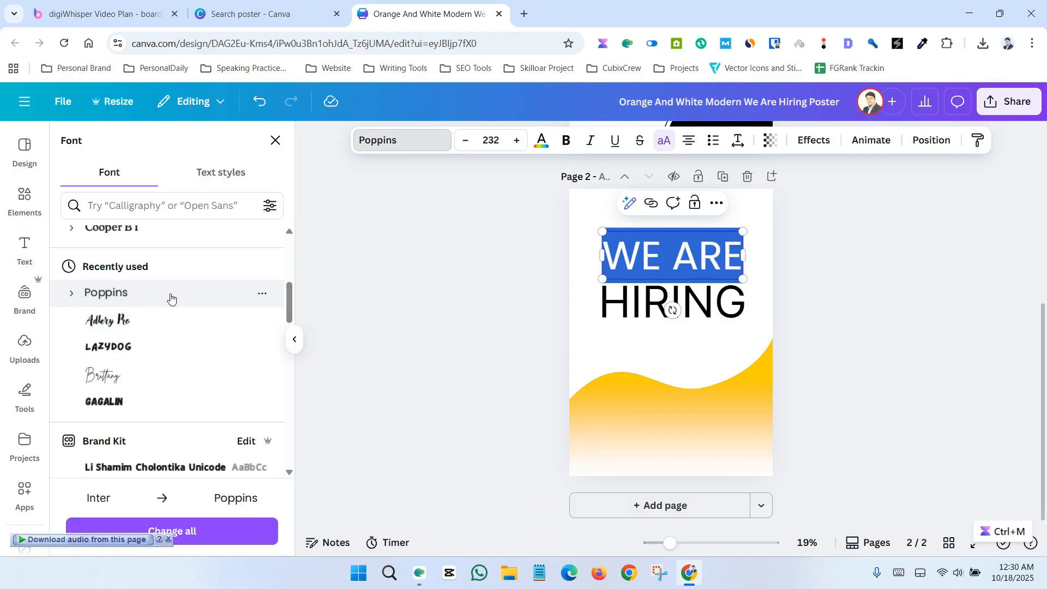
scroll(171, 298, "down", 8)
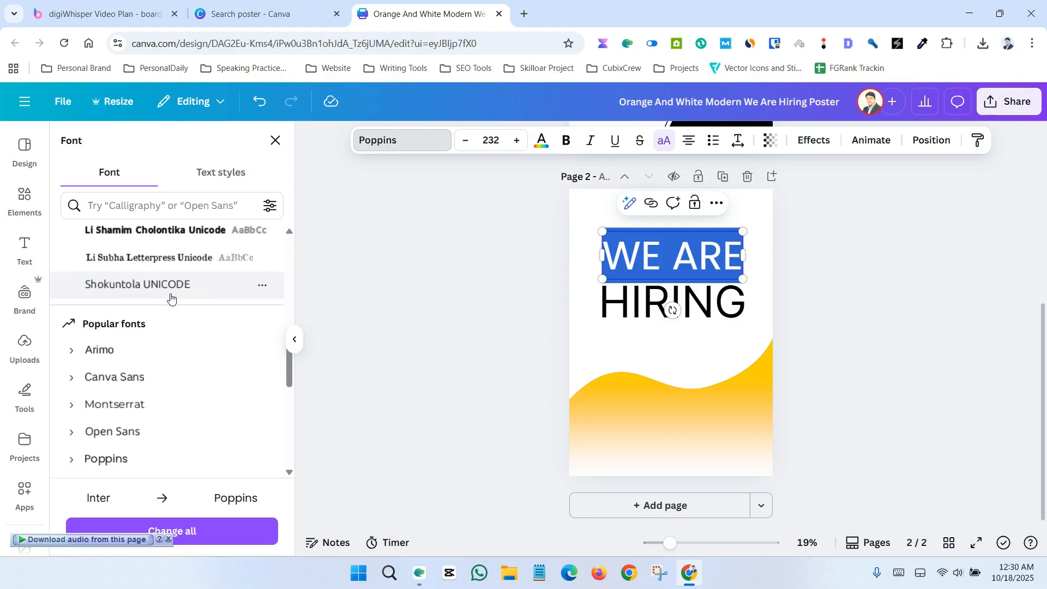
scroll(171, 298, "down", 1)
scroll(163, 328, "down", 1)
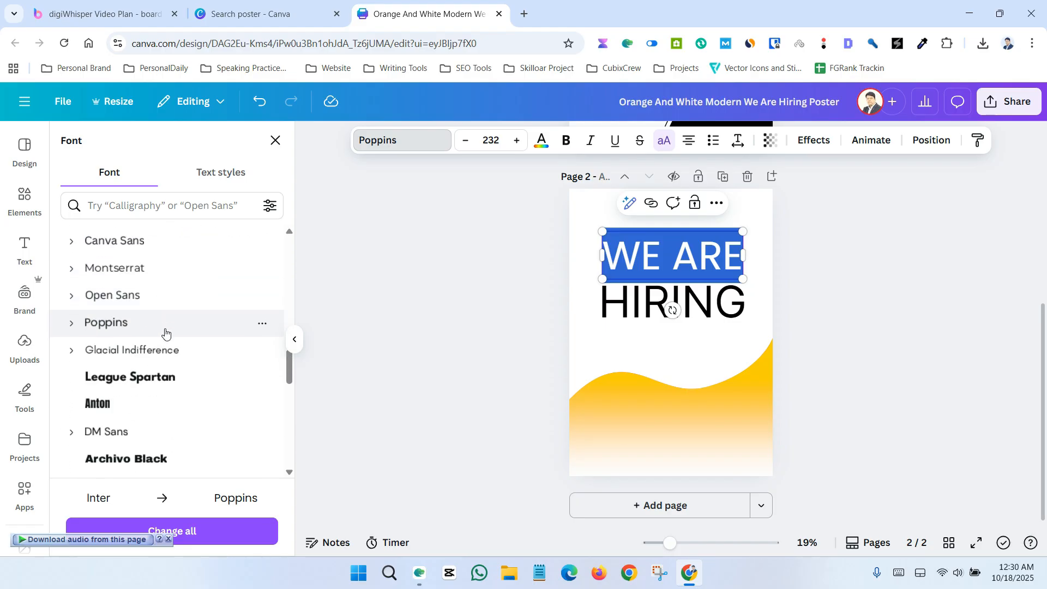
left_click(167, 388)
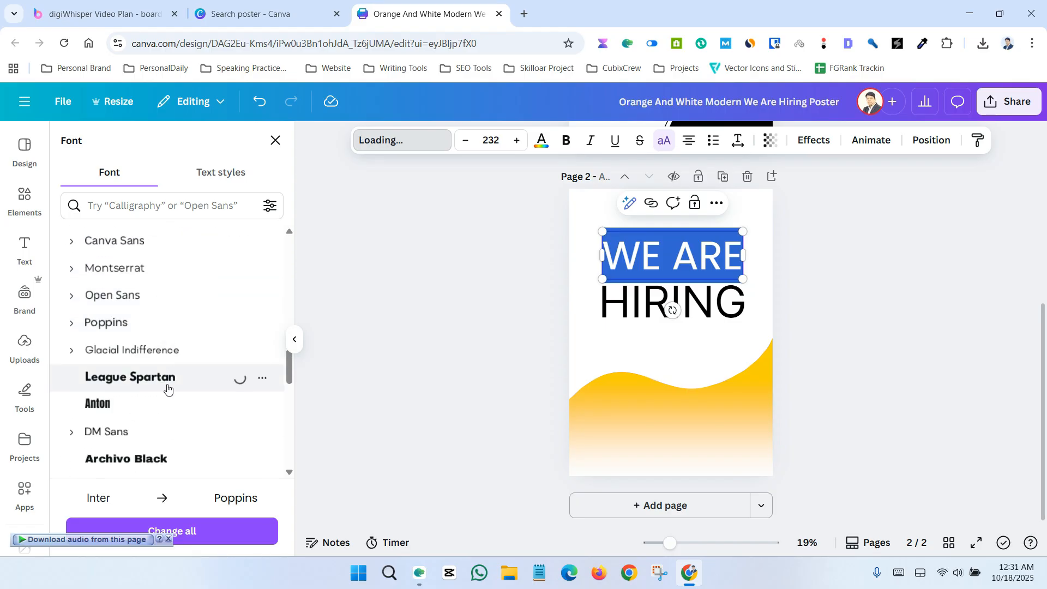
left_click(879, 324)
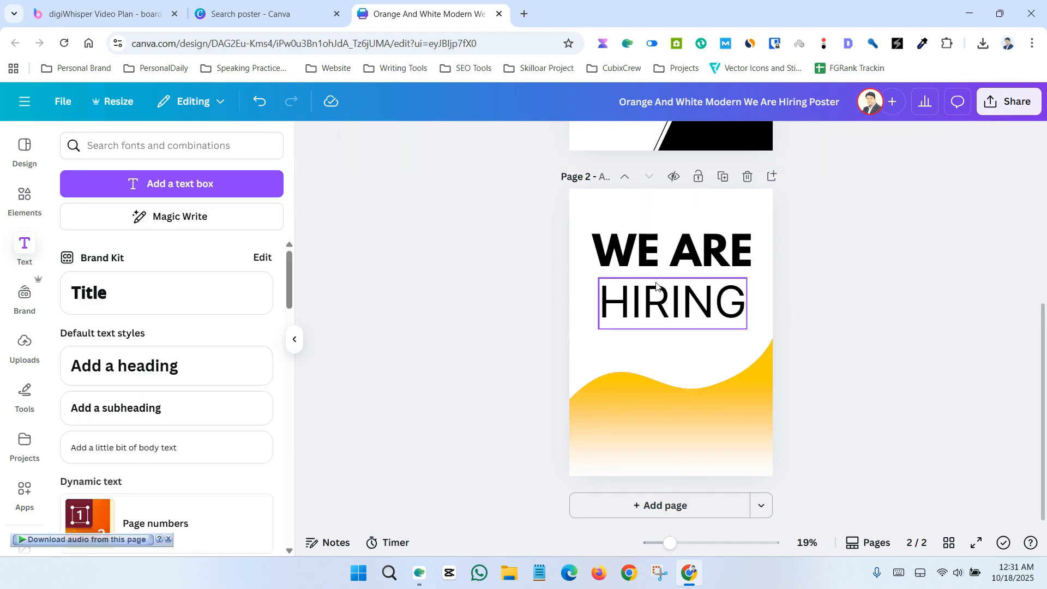
Enlarge the "HIRING" text slightly and move it up closer beneath "WE ARE"
left_click(734, 313)
mouse_move(746, 330)
left_mouse_down()
mouse_move(761, 337)
mouse_move(753, 332)
left_mouse_up()
left_click(867, 345)
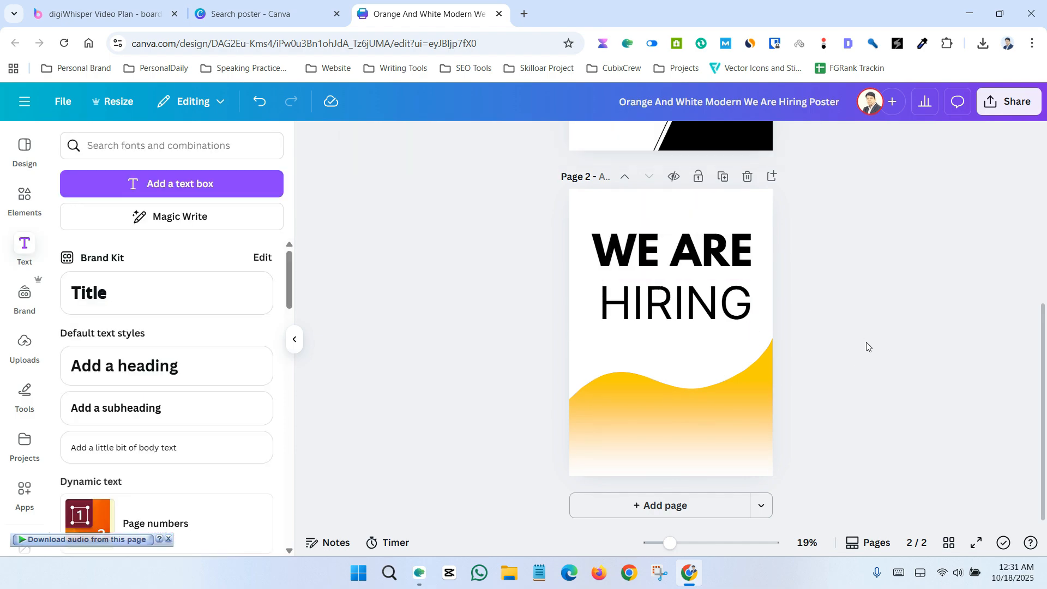
left_click(700, 289)
left_click(820, 304)
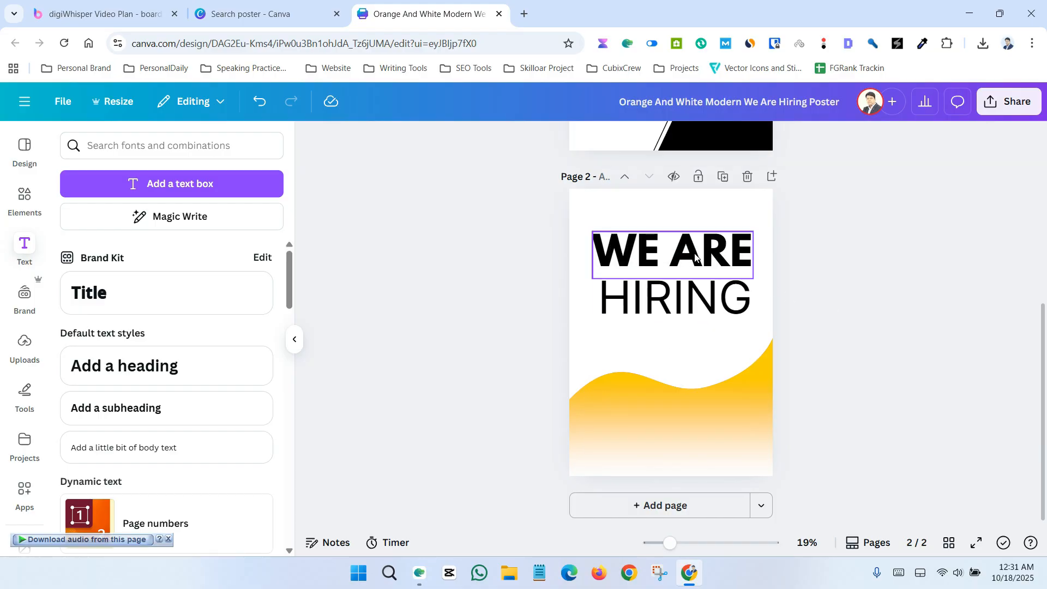
Move "WE ARE" and "HIRING" together higher on page 2, and shrink "WE ARE" to match the width of "HIRING"
left_click(699, 260)
left_click(714, 300, "shift")
left_click_drag(709, 256, 708, 243)
left_click(935, 322)
left_click(672, 248)
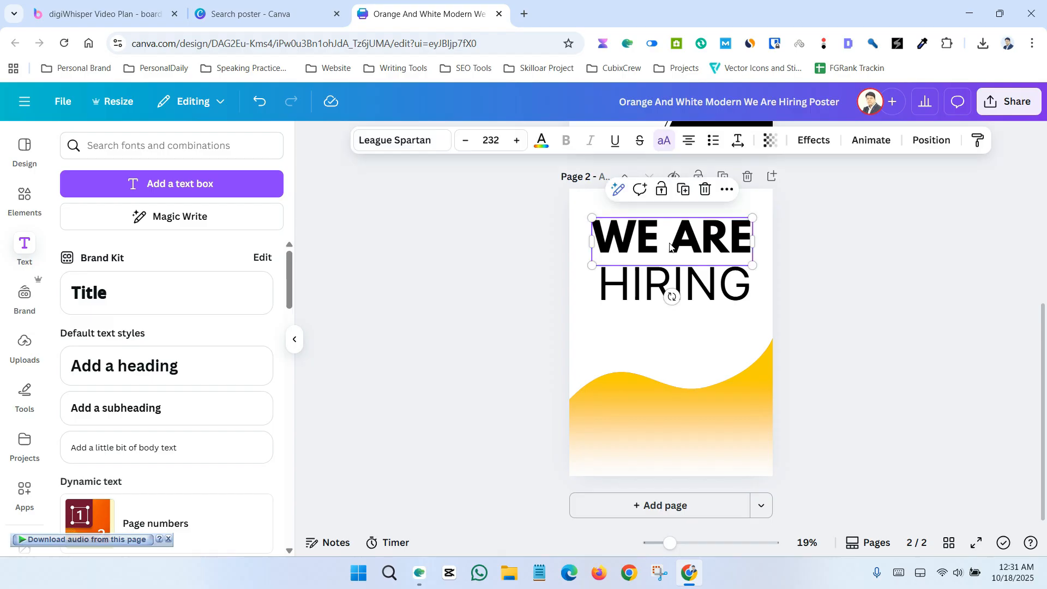
left_click_drag(593, 219, 599, 222)
left_click(903, 303)
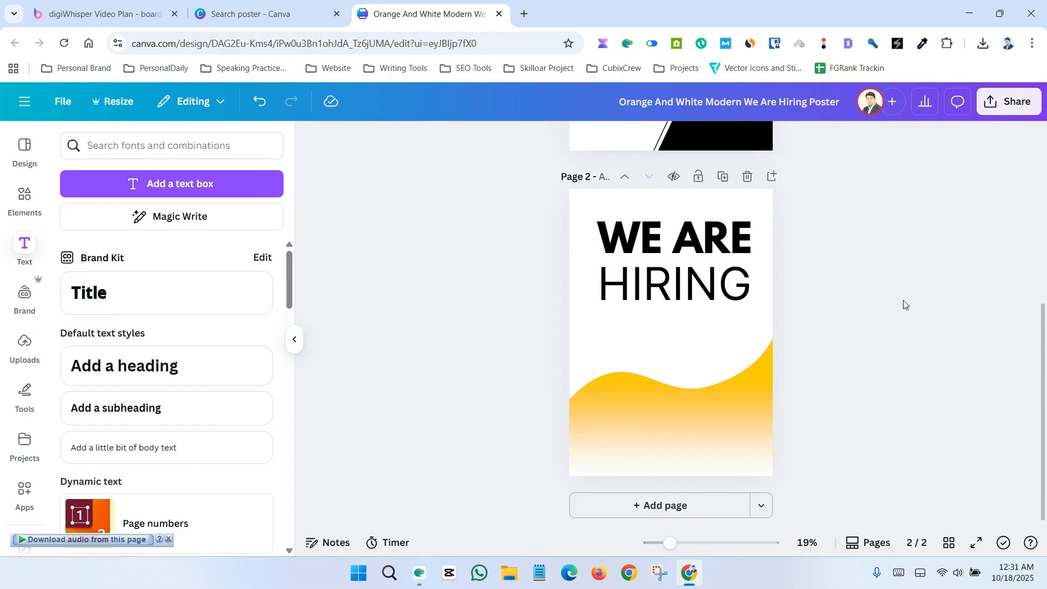
Copy the "OPEN POSITION :" heading and its list from page 1 onto the lower wave area of page 2
scroll(904, 305, "up", 2)
scroll(904, 304, "up", 3)
scroll(904, 304, "down", 1)
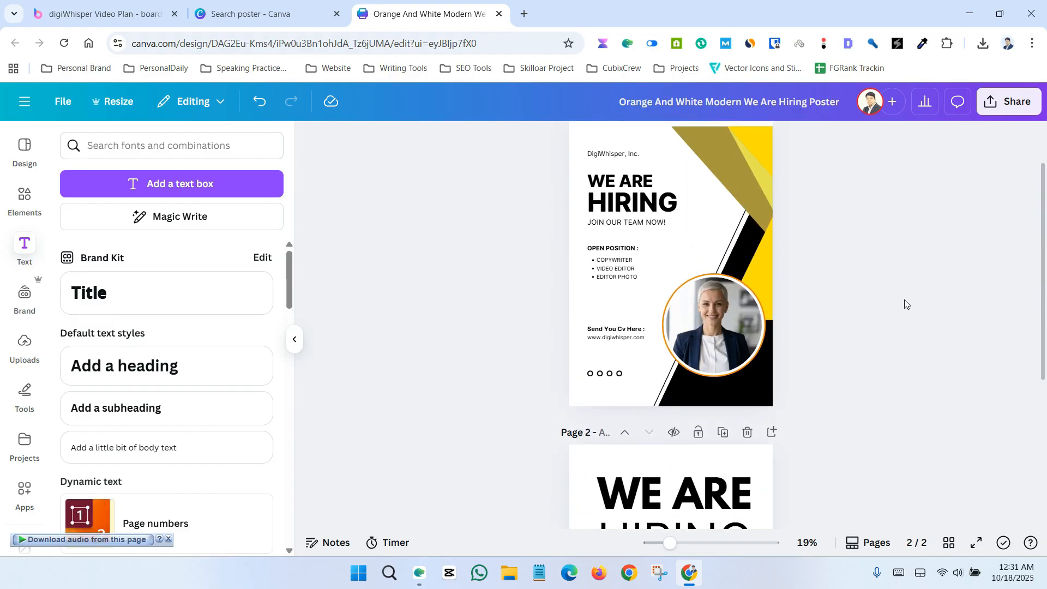
left_click_drag(533, 234, 662, 292)
right_click(607, 253)
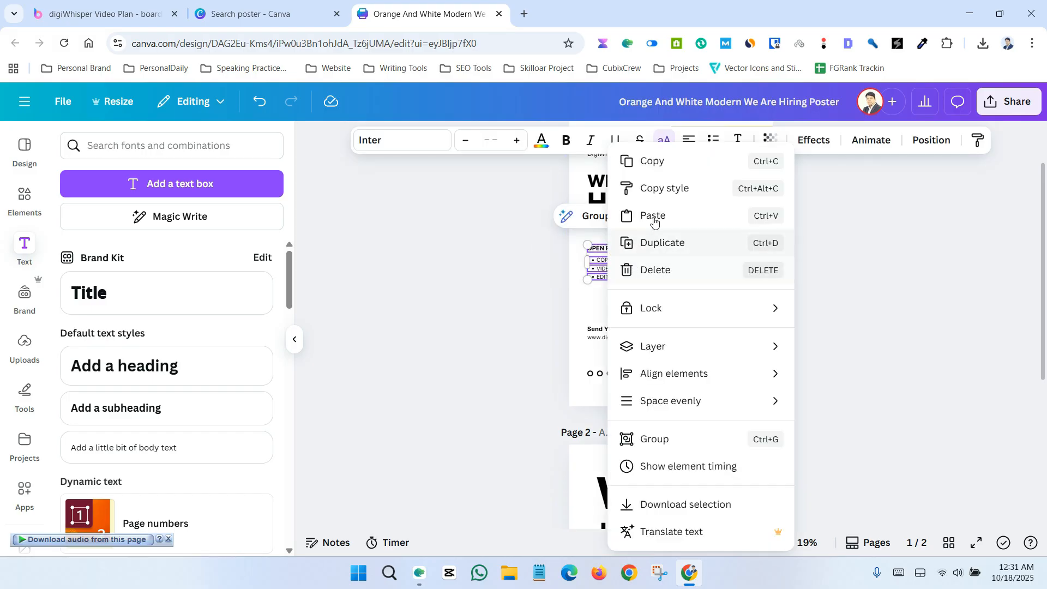
left_click(653, 163)
scroll(608, 364, "down", 5)
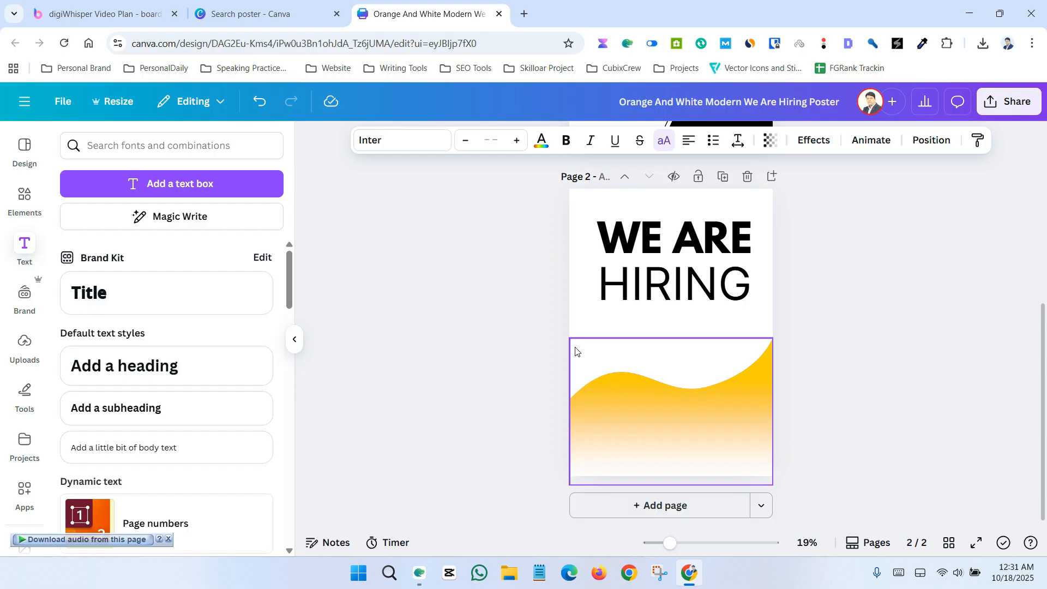
key("ctrl+v")
left_click_drag(626, 322, 626, 414)
left_click(883, 435)
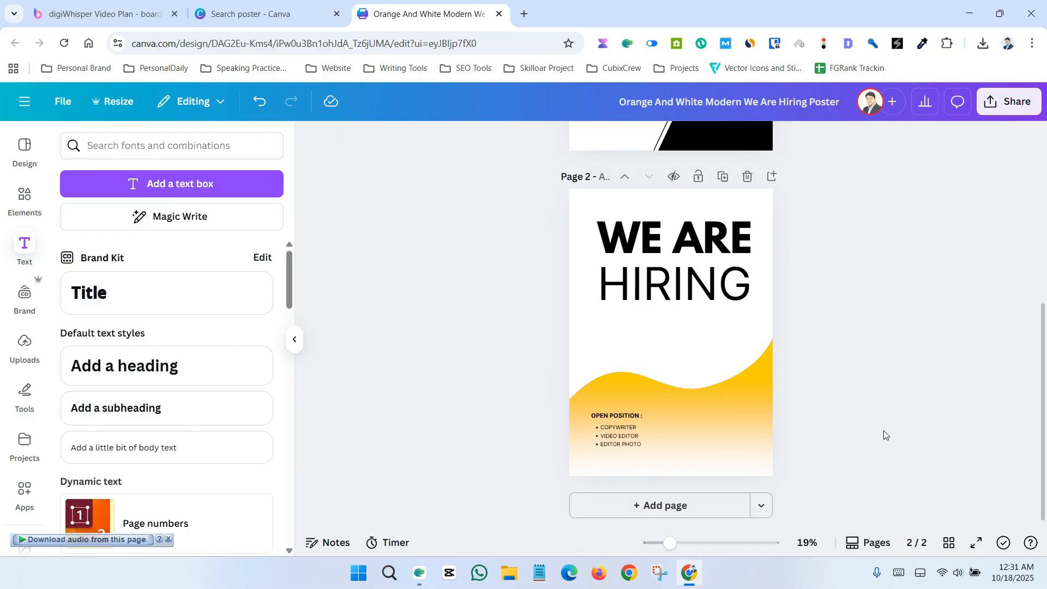
Search the graphics elements for "circle" and look through the results for a photo holder
scroll(432, 318, "up", 5)
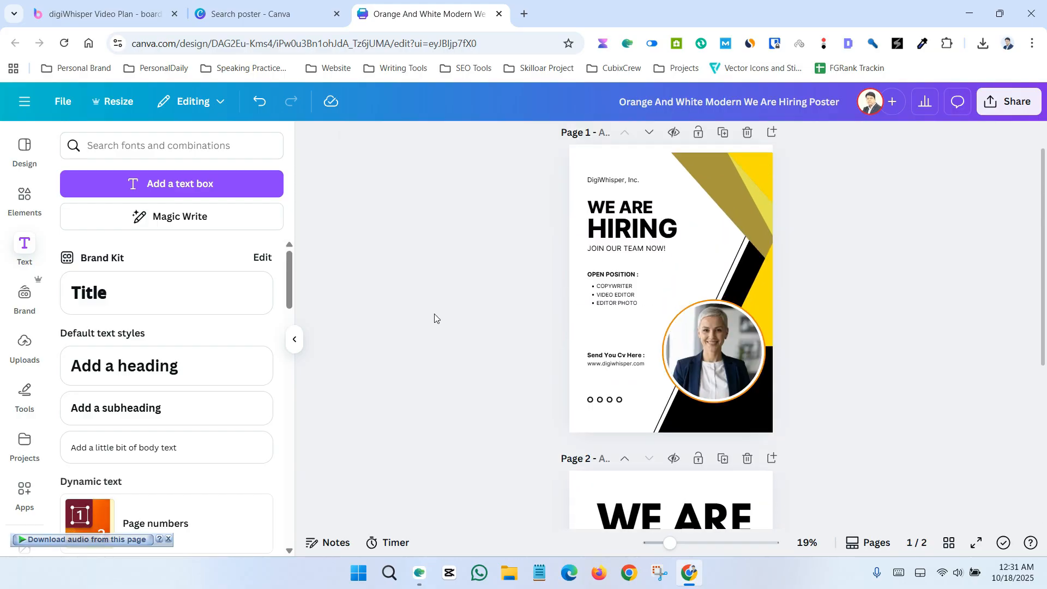
scroll(437, 318, "down", 2)
scroll(436, 318, "down", 3)
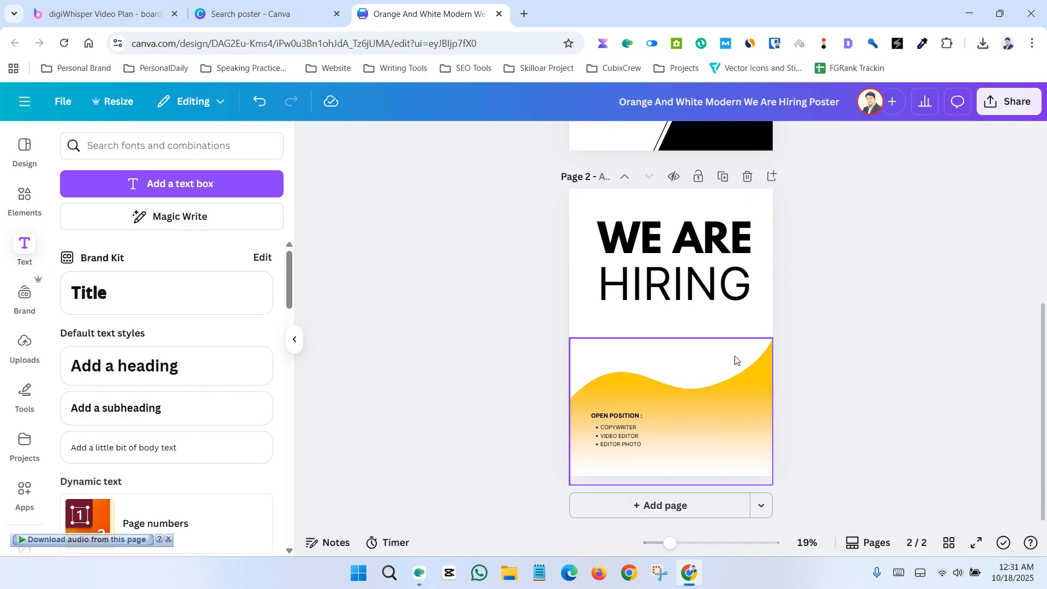
left_click(24, 199)
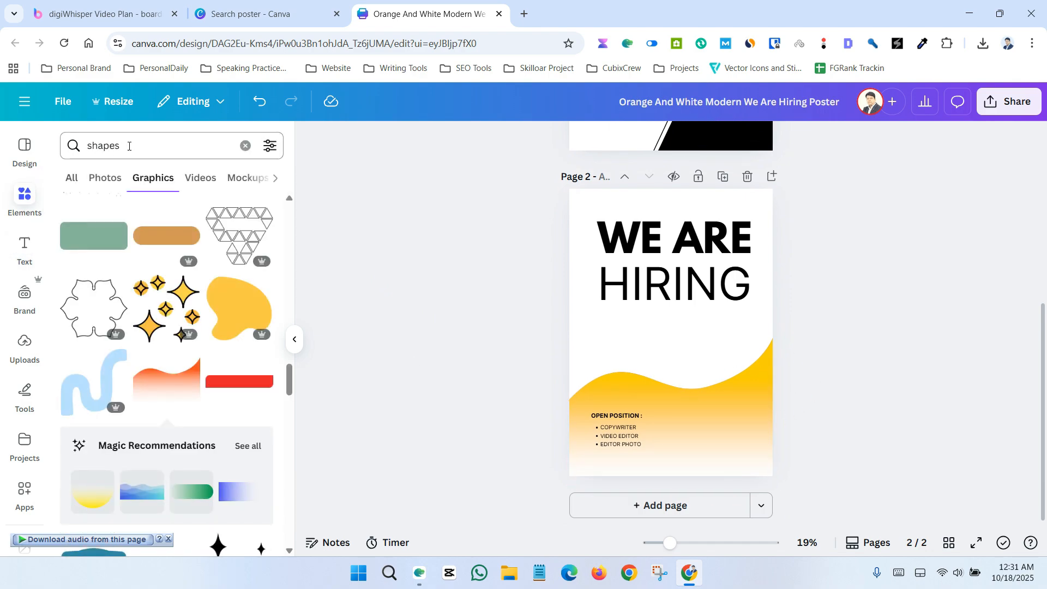
type("cirle")
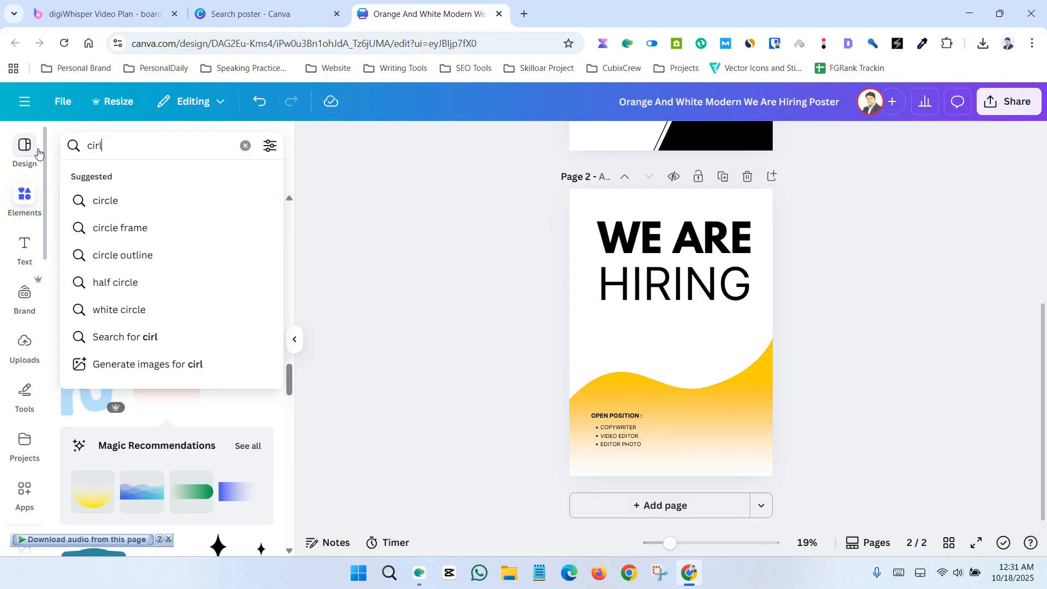
key("BackSpace")
key("BackSpace")
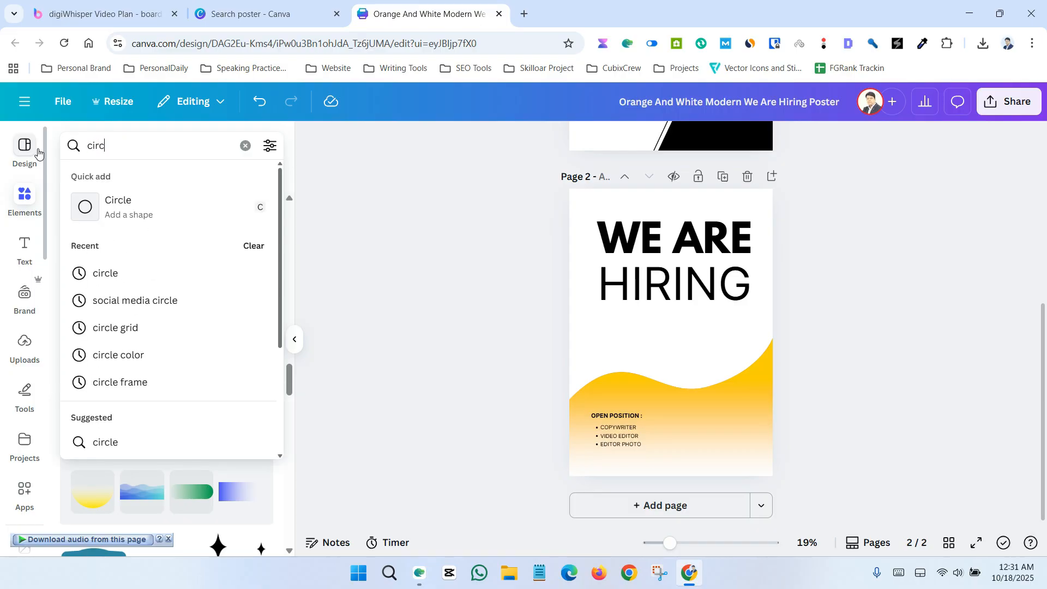
key("Return")
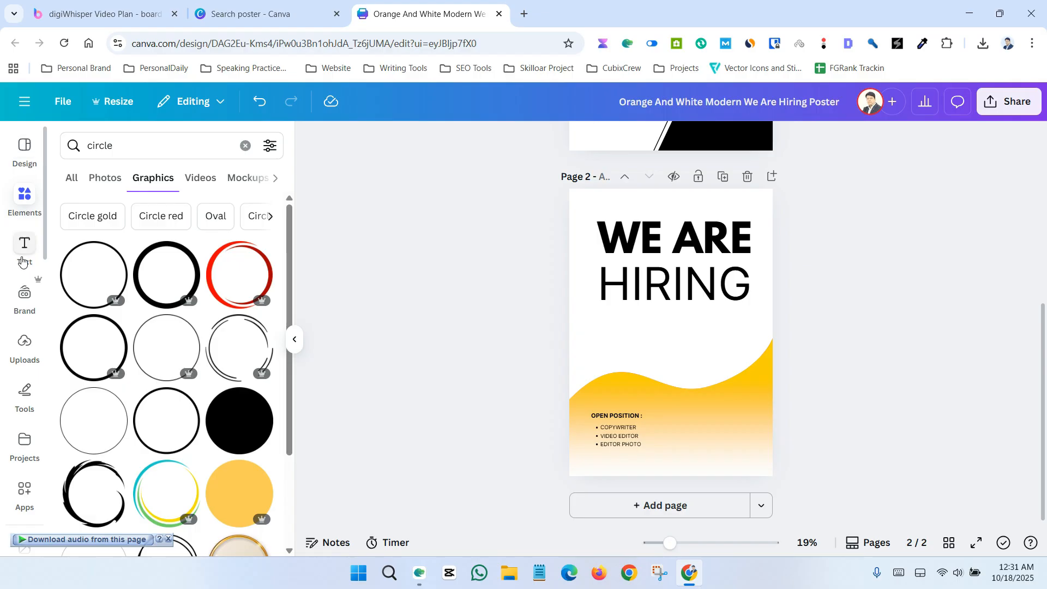
scroll(25, 257, "down", 3)
scroll(148, 291, "down", 5)
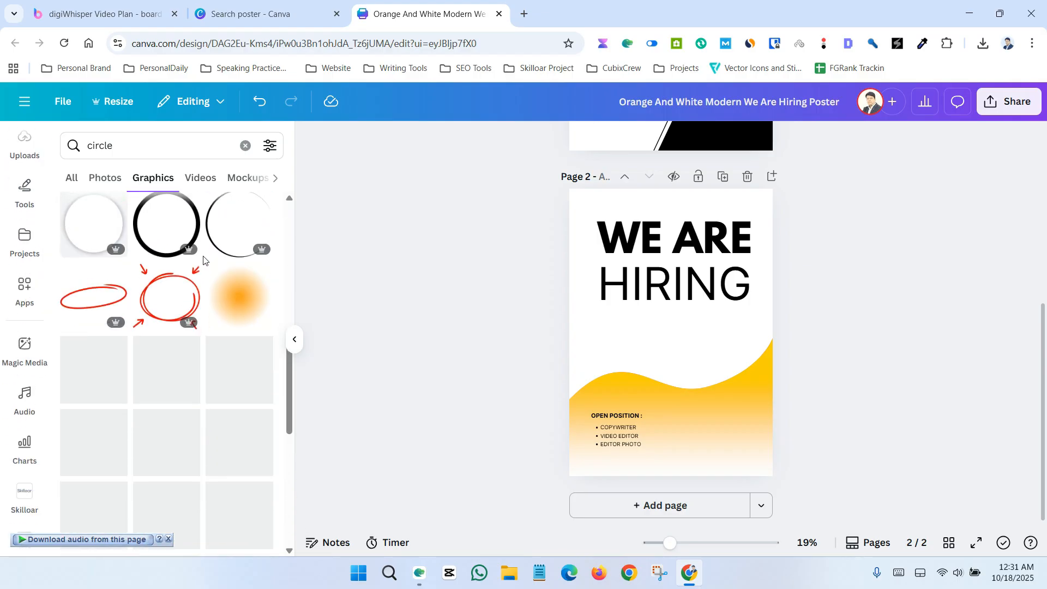
Search elements for "circle frame", limit the results to frames, and place the plain circle frame over the wave beside the position list
left_click(128, 148)
type("frame")
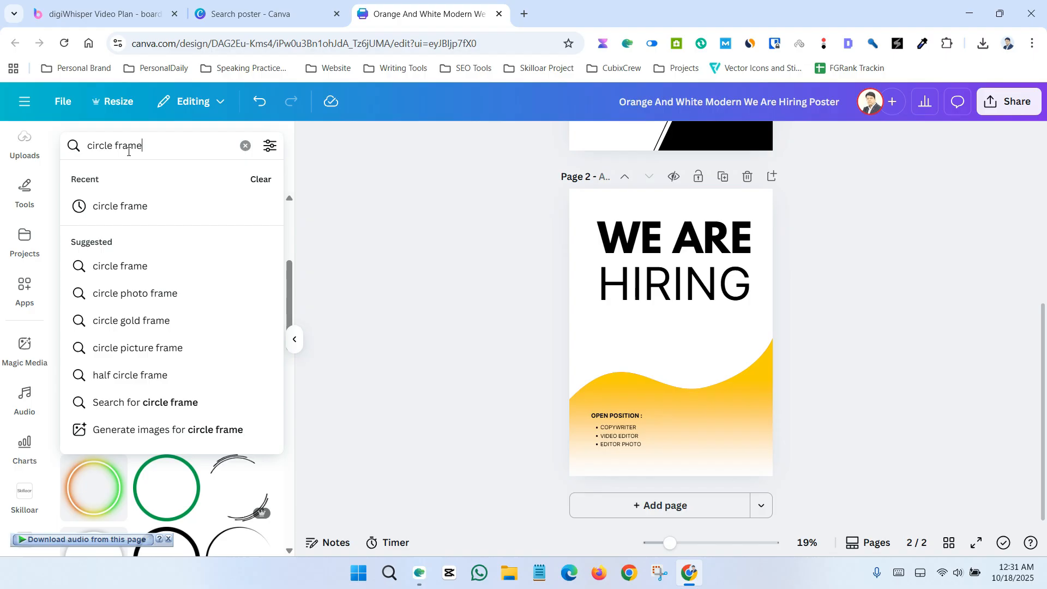
key("Return")
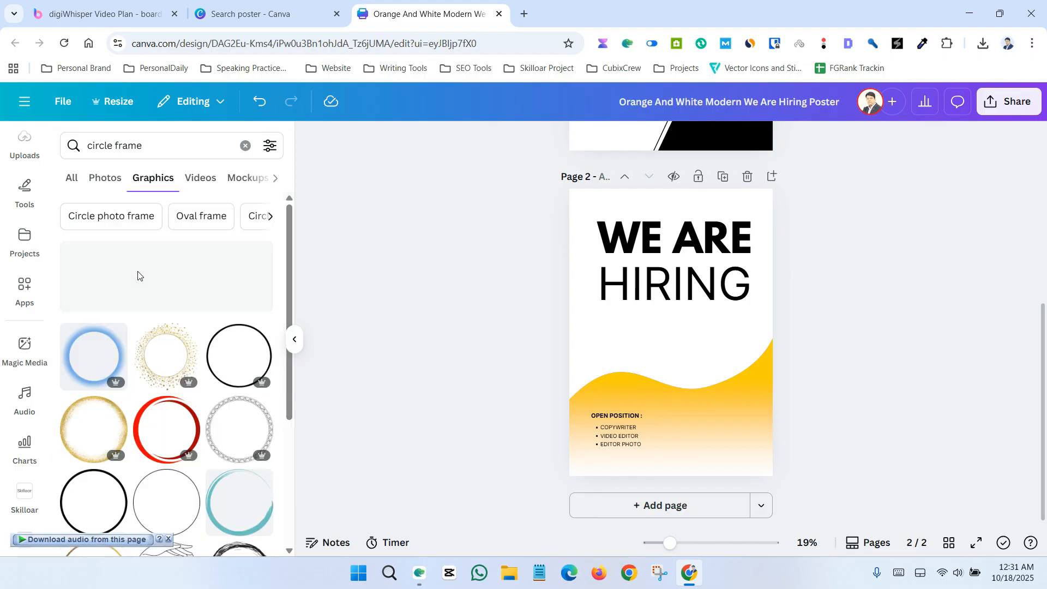
left_click(102, 178)
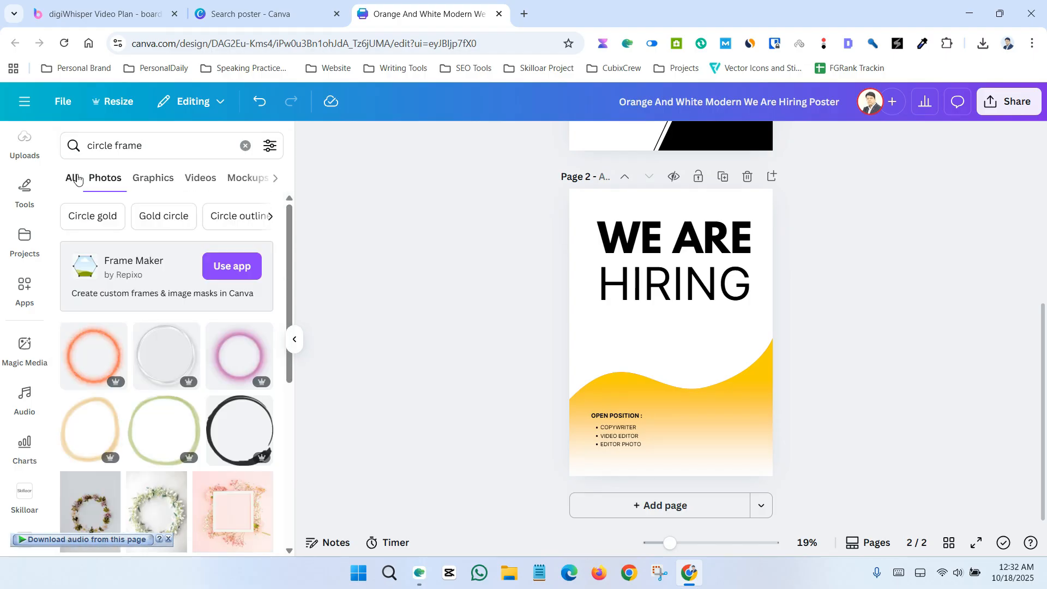
left_click(77, 178)
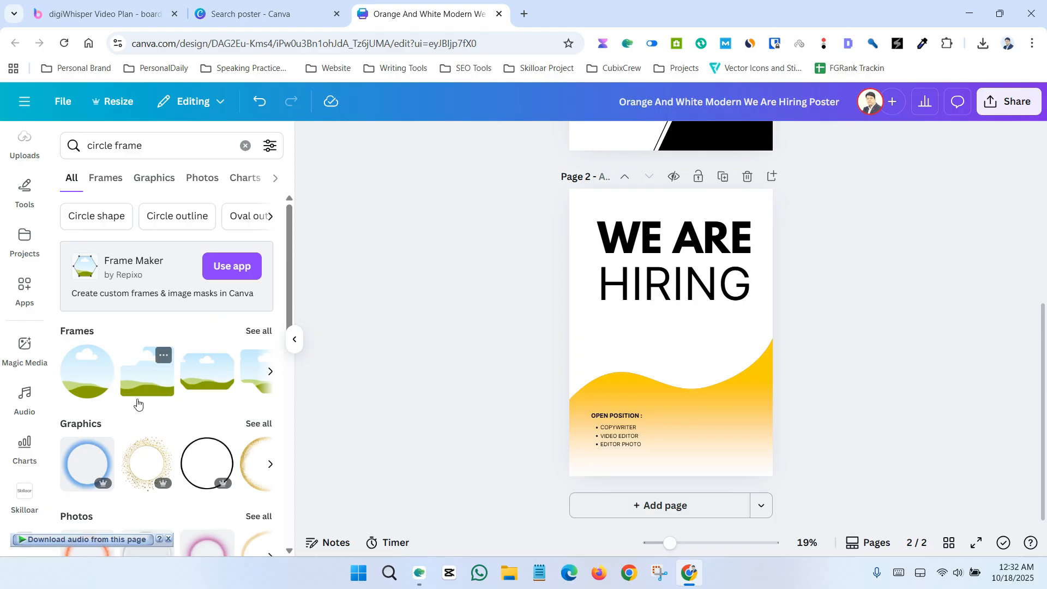
scroll(137, 403, "down", 1)
left_click(256, 262)
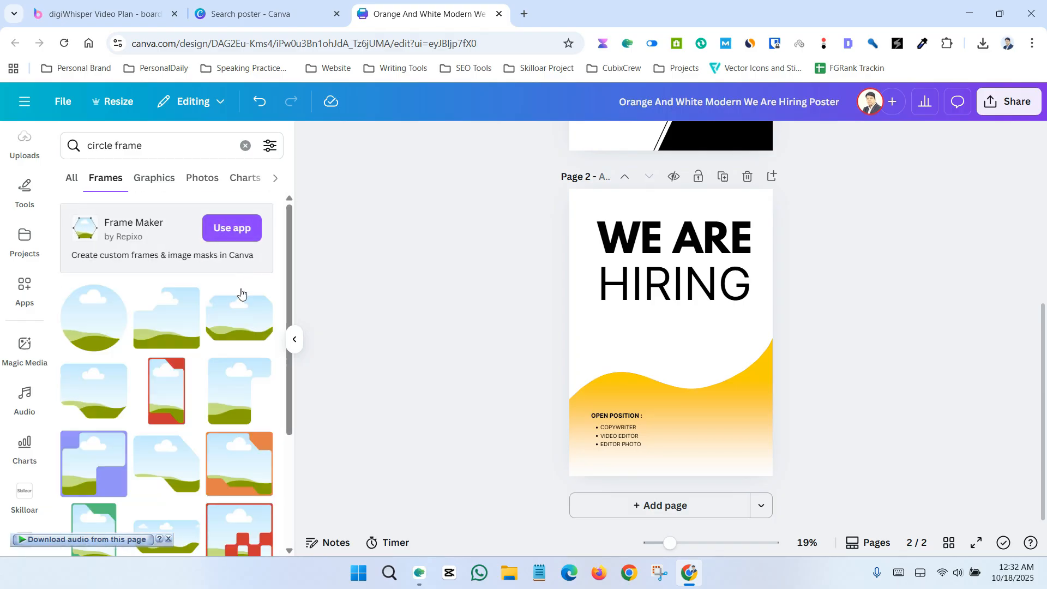
left_click(95, 330)
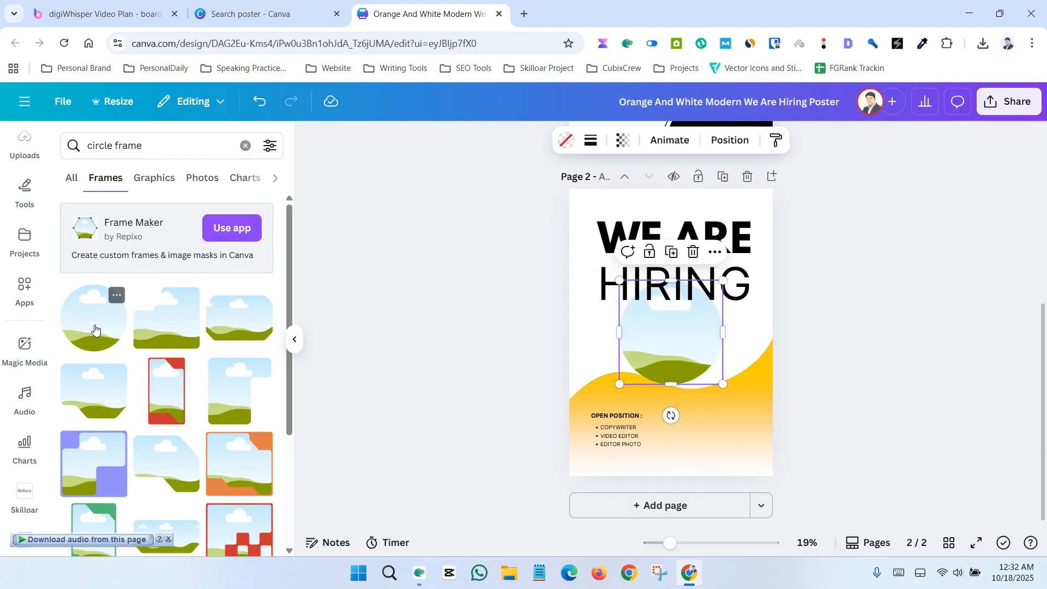
left_click_drag(698, 332, 742, 375)
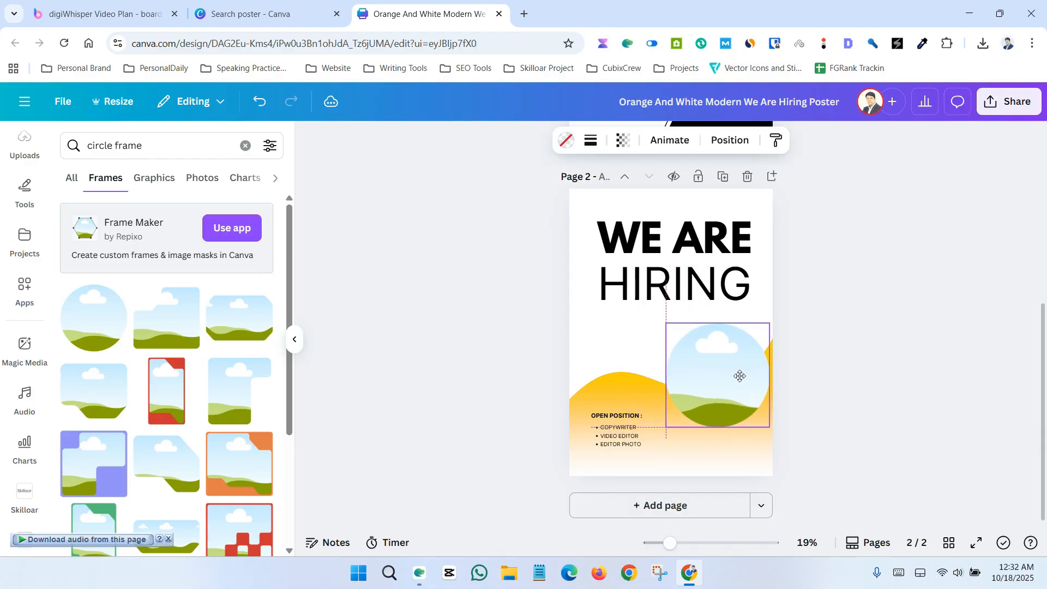
Search the frames for "circle", add the green-outlined circle frame to page 2, and delete the plain circle frame
double_click(116, 149)
key("BackSpace")
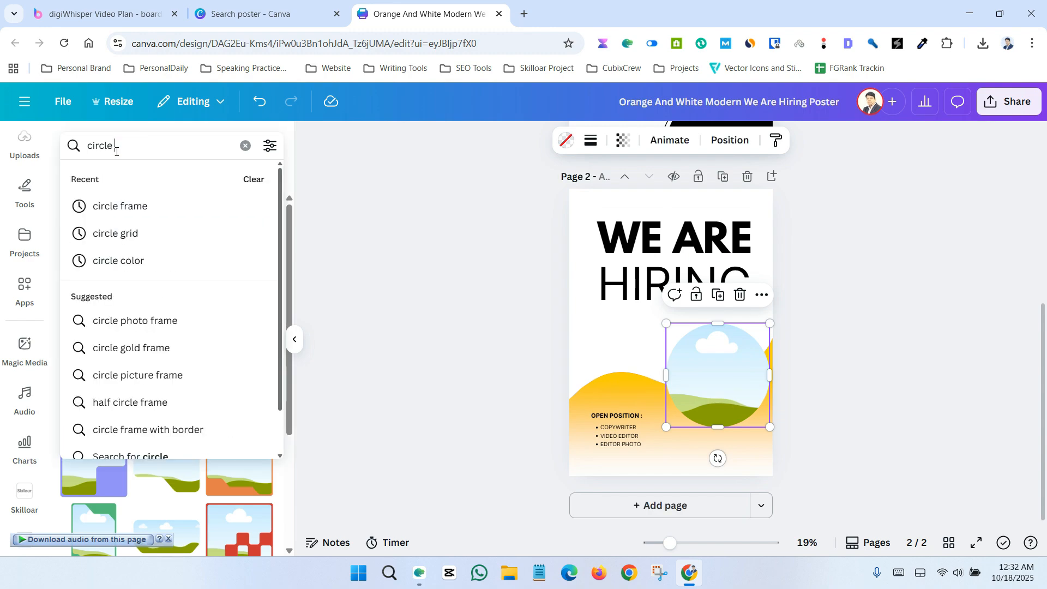
key("Return")
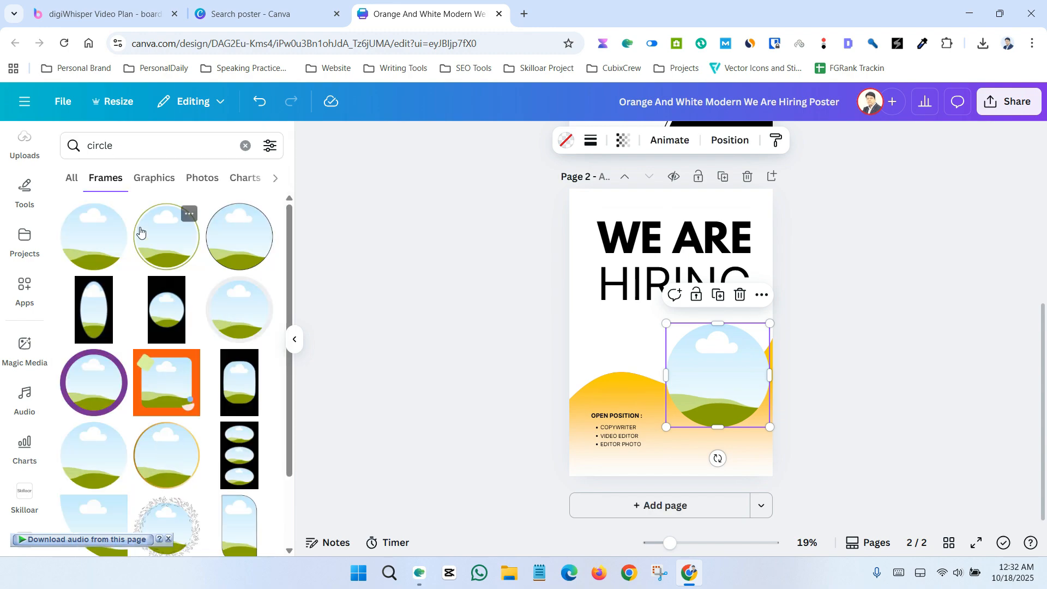
left_click(162, 254)
left_click(987, 348)
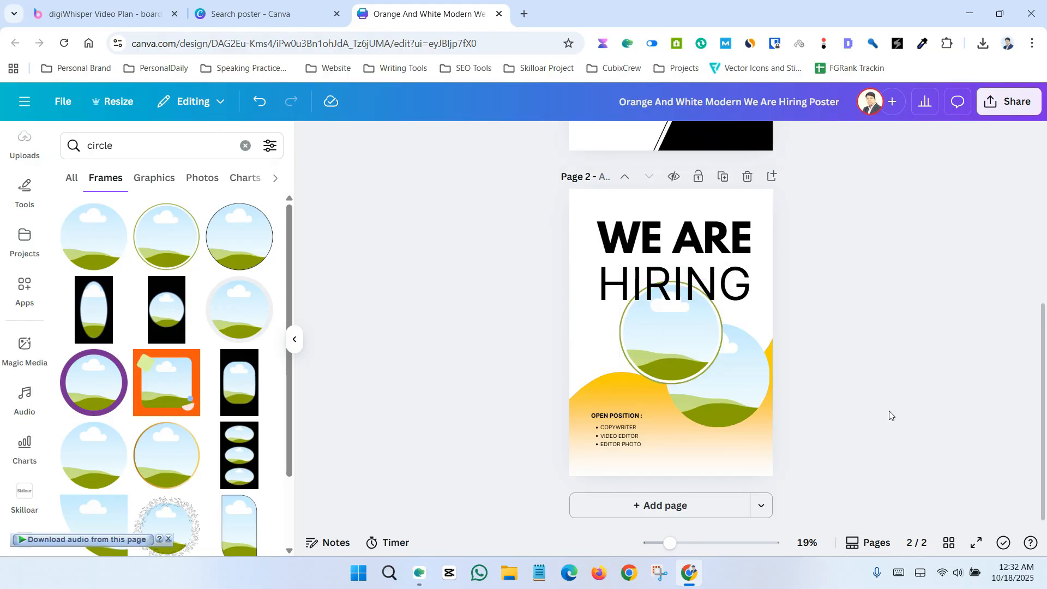
left_click(743, 402)
key("Delete")
Move the green-outlined circle frame over the wave beside the position list and enlarge it slightly
left_click_drag(665, 331, 713, 385)
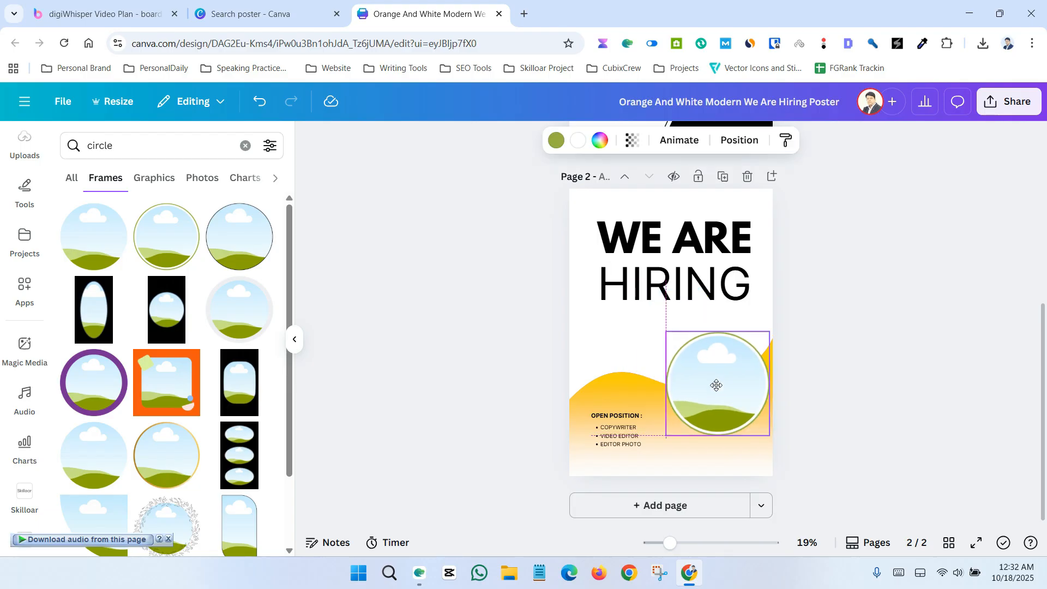
left_click_drag(666, 334, 658, 325)
key("Escape")
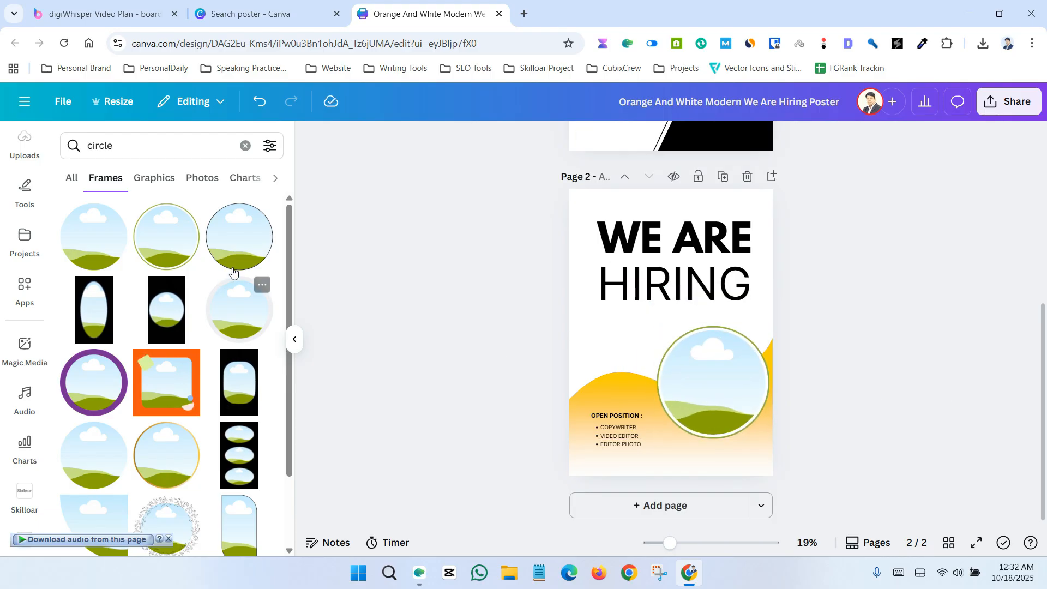
Search the elements for "office" and limit the results to photos
scroll(10, 260, "up", 4)
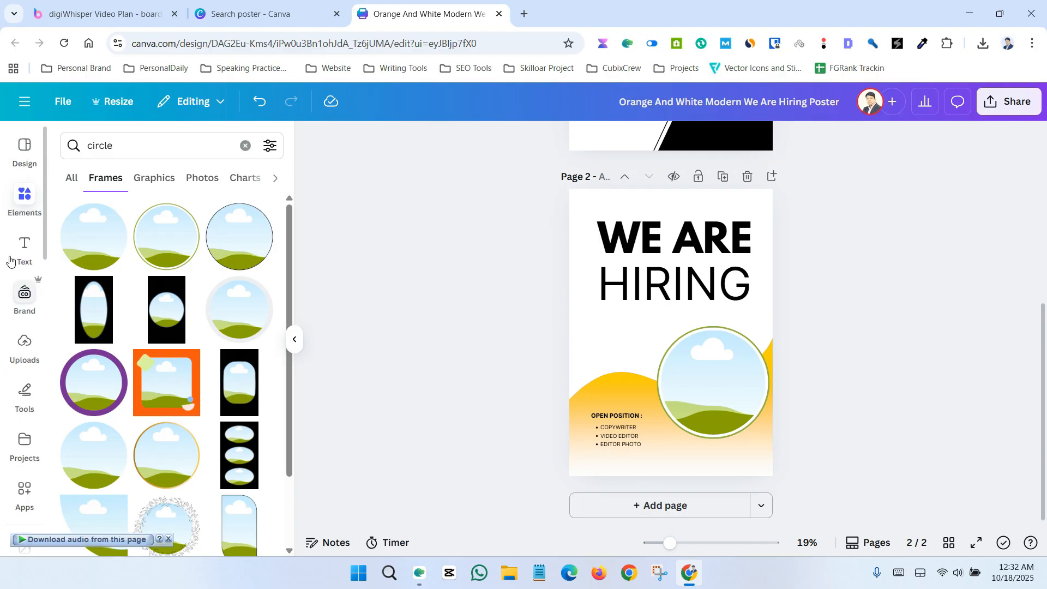
left_click(26, 214)
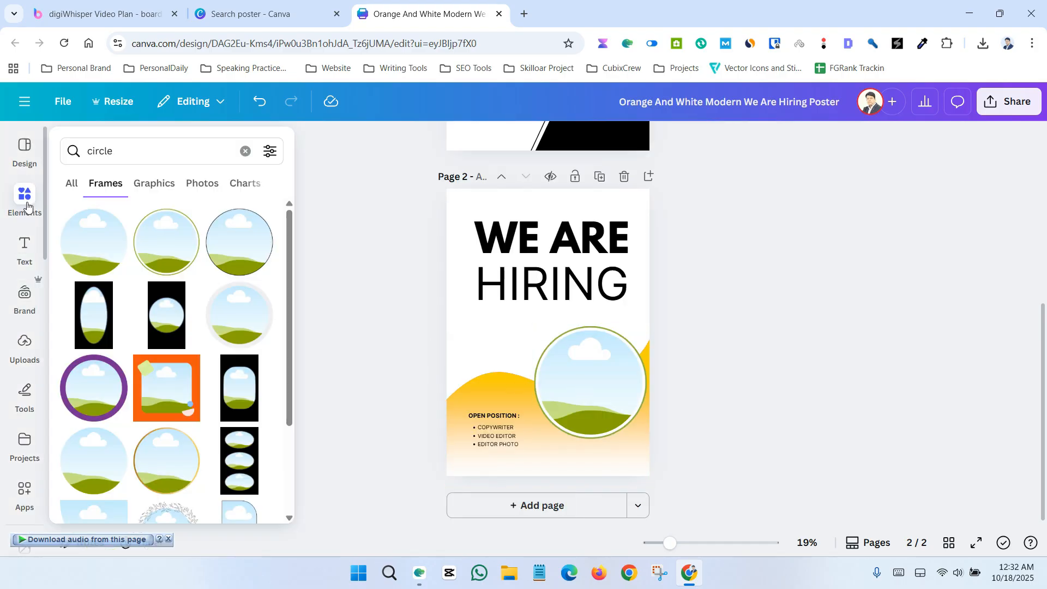
left_click(29, 208)
left_click_drag(134, 150, 49, 149)
type("o")
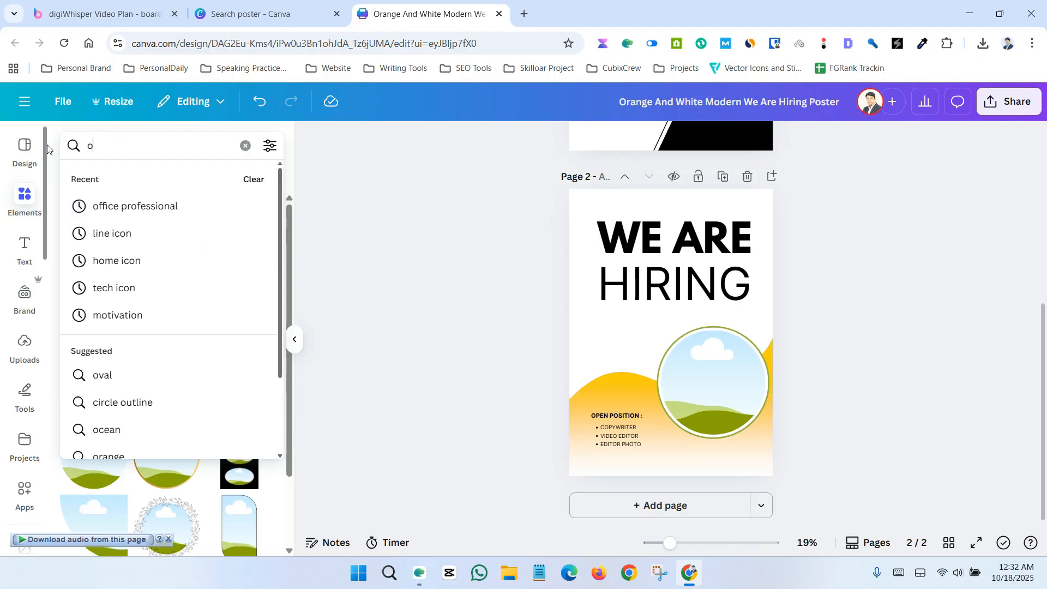
type("ffice")
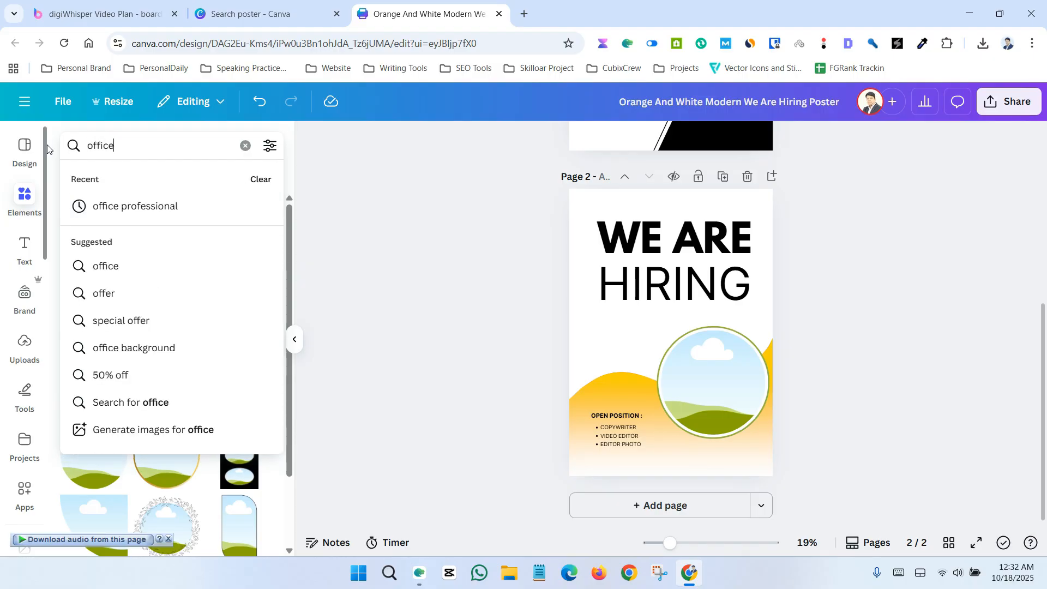
key("Return")
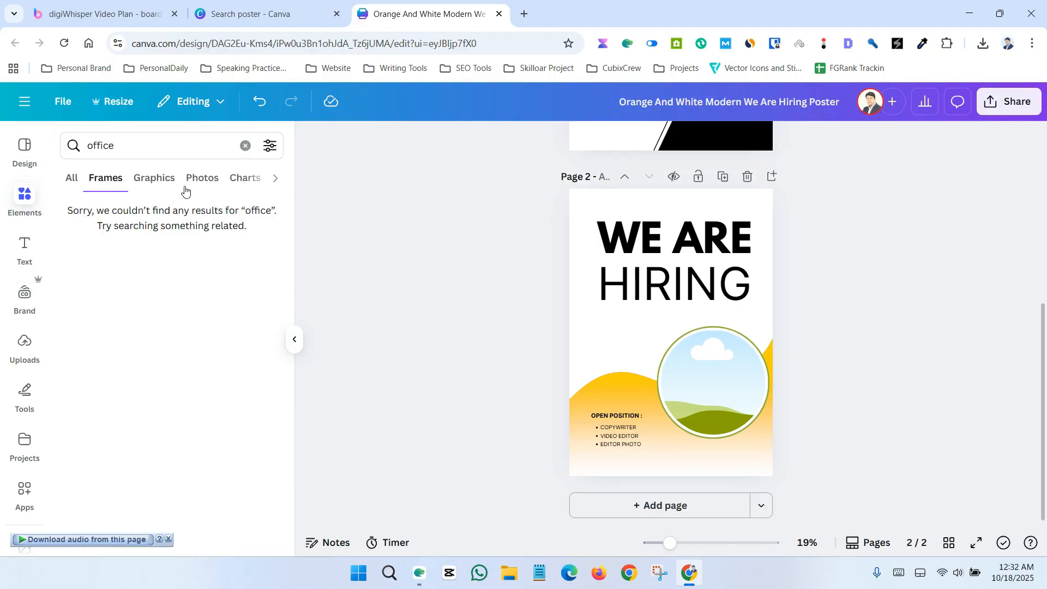
left_click(190, 184)
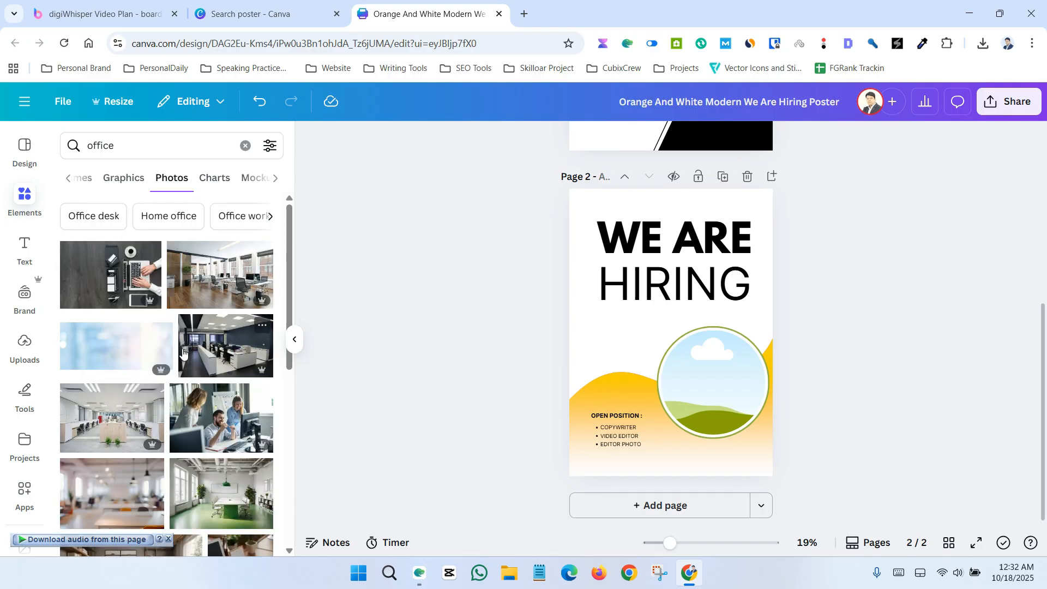
Find the photo of a team meeting around a white table and place it in page 2's circle frame
scroll(182, 354, "down", 6)
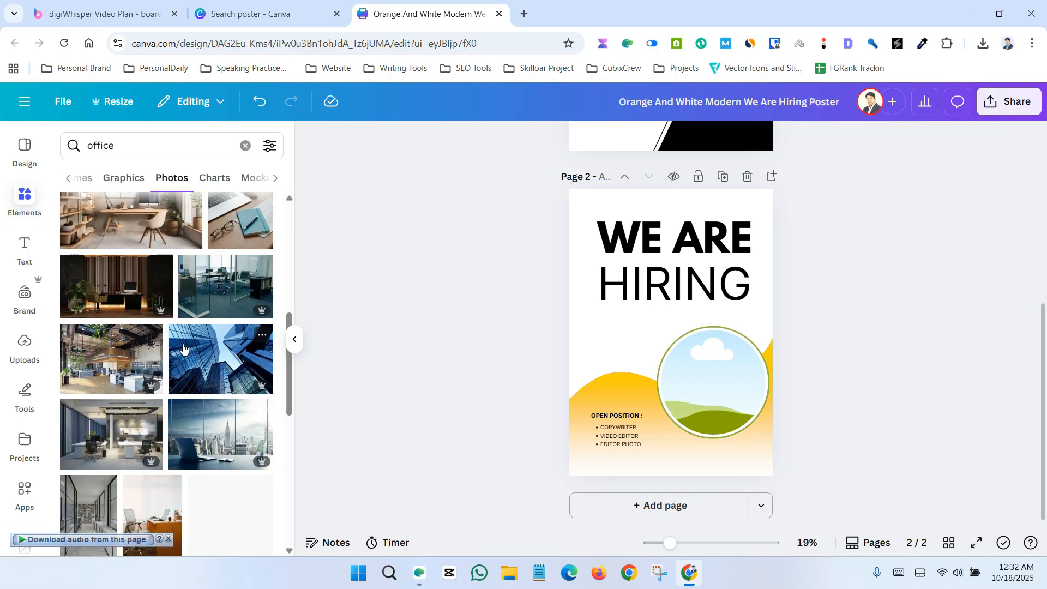
scroll(183, 347, "down", 6)
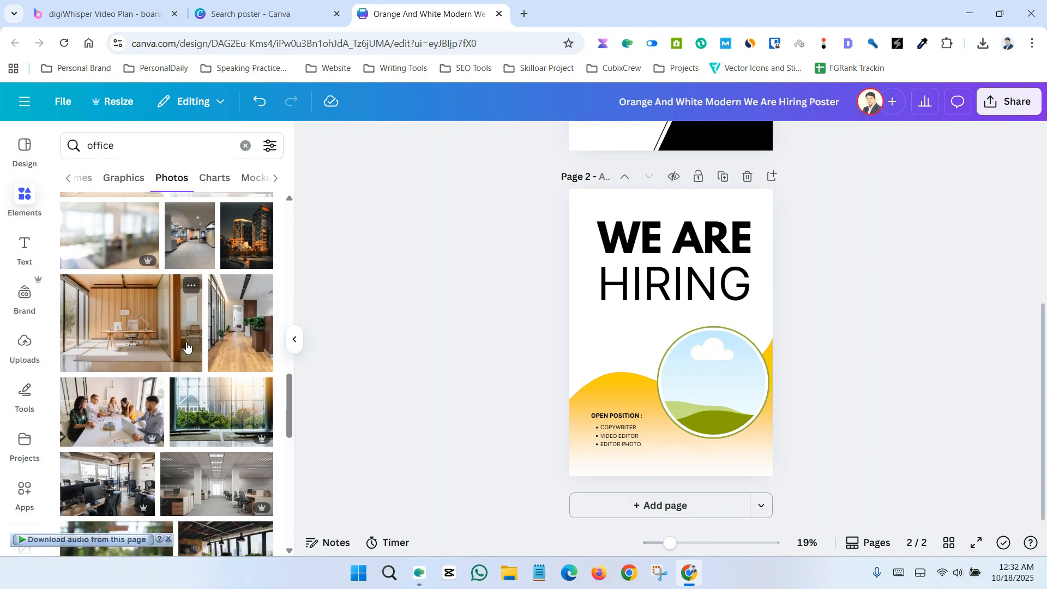
left_click_drag(155, 353, 731, 374)
Change the circle frame's green outline to the document orange #f48503
left_click(721, 329)
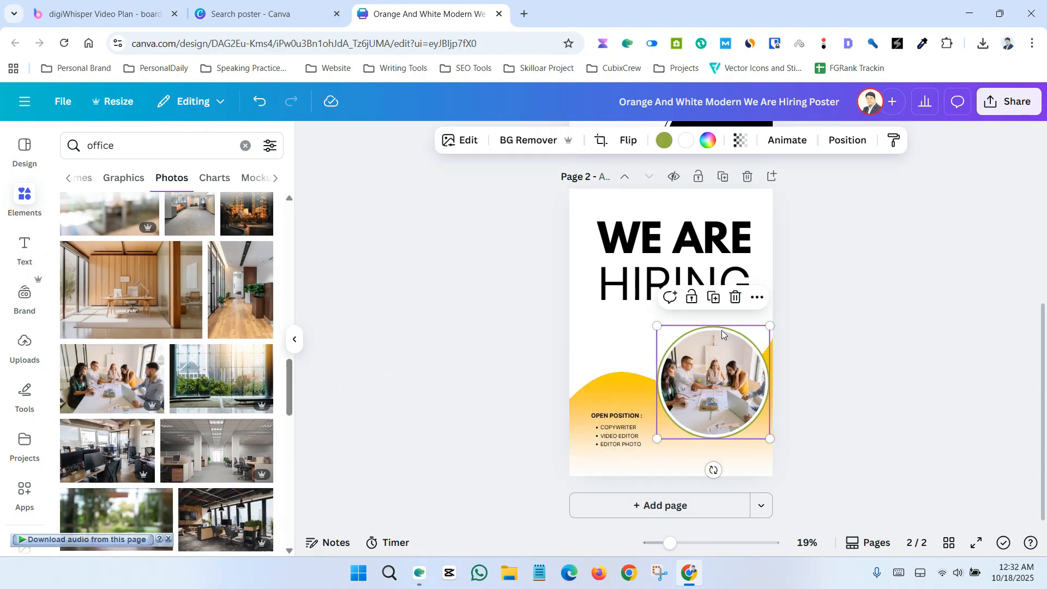
left_click(662, 145)
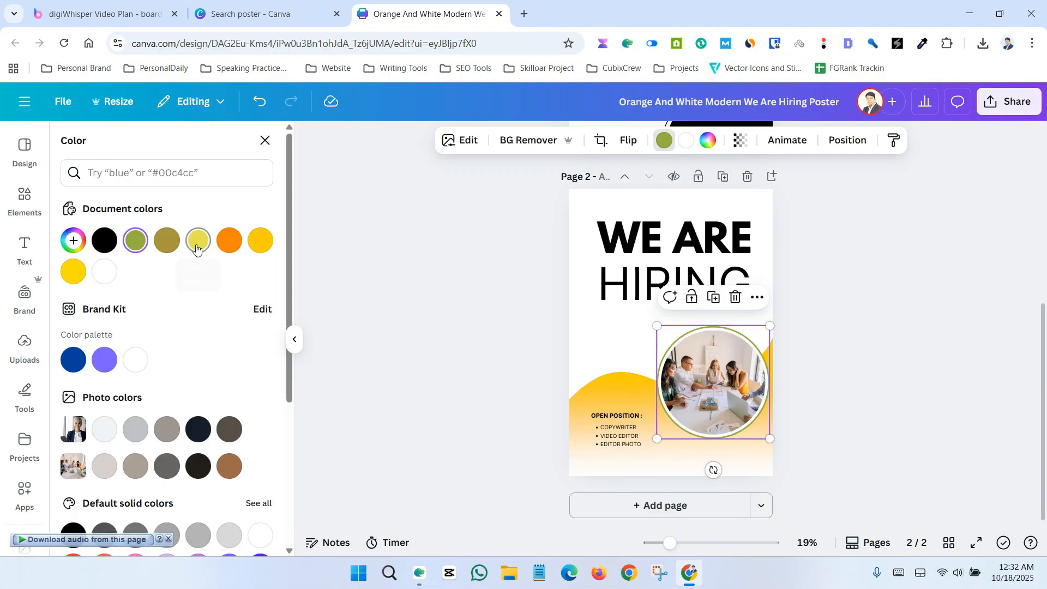
left_click(229, 240)
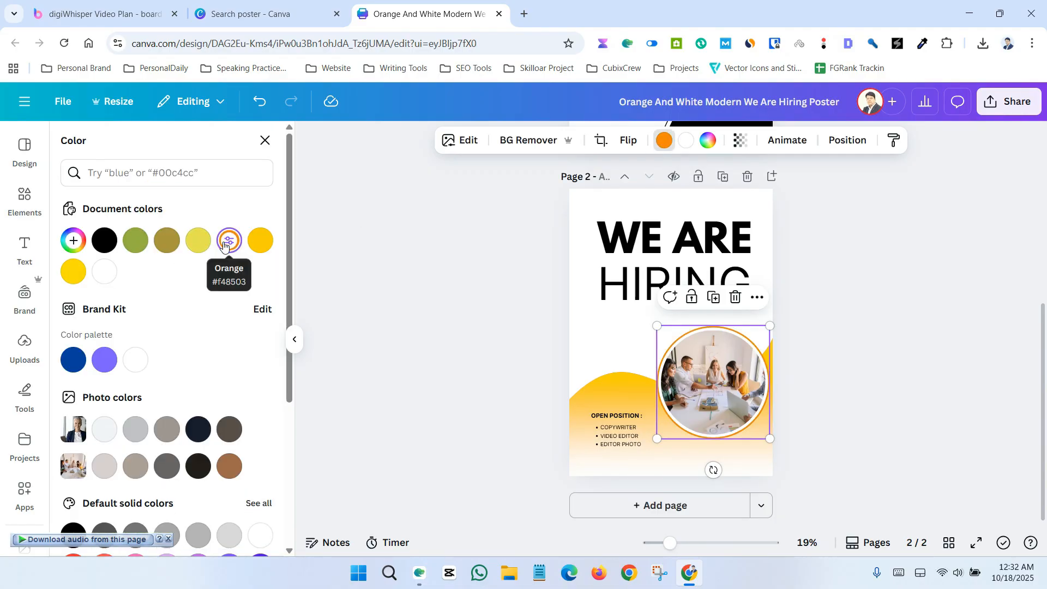
left_click(912, 300)
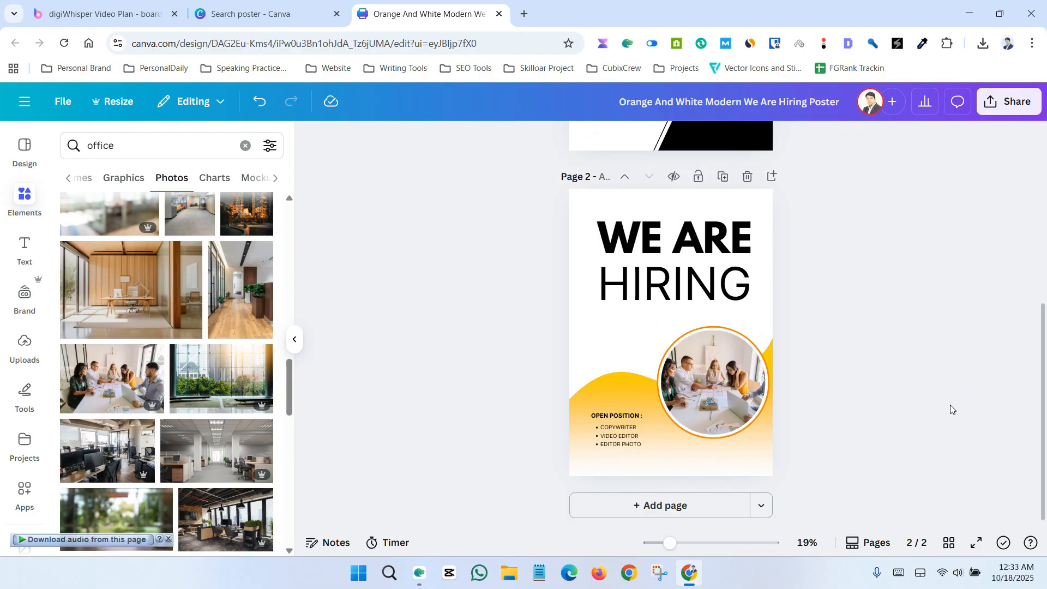
Copy the "JOIN OUR TEAM NOW!" text from page 1 to page 2 and place it just beneath "HIRING"
scroll(891, 417, "up", 5)
scroll(895, 415, "down", 2)
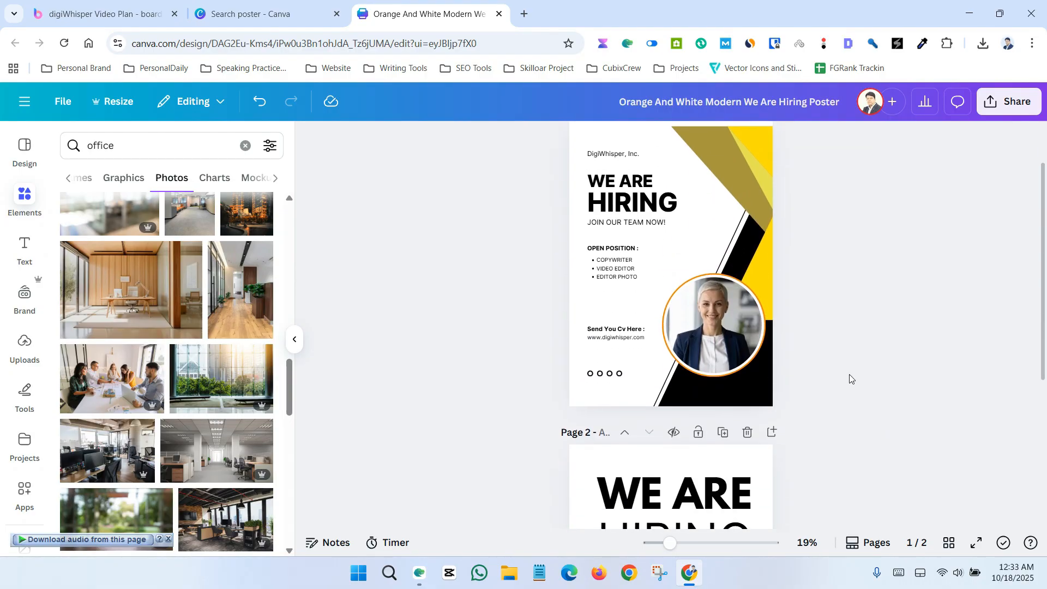
left_click(627, 222)
right_click(606, 222)
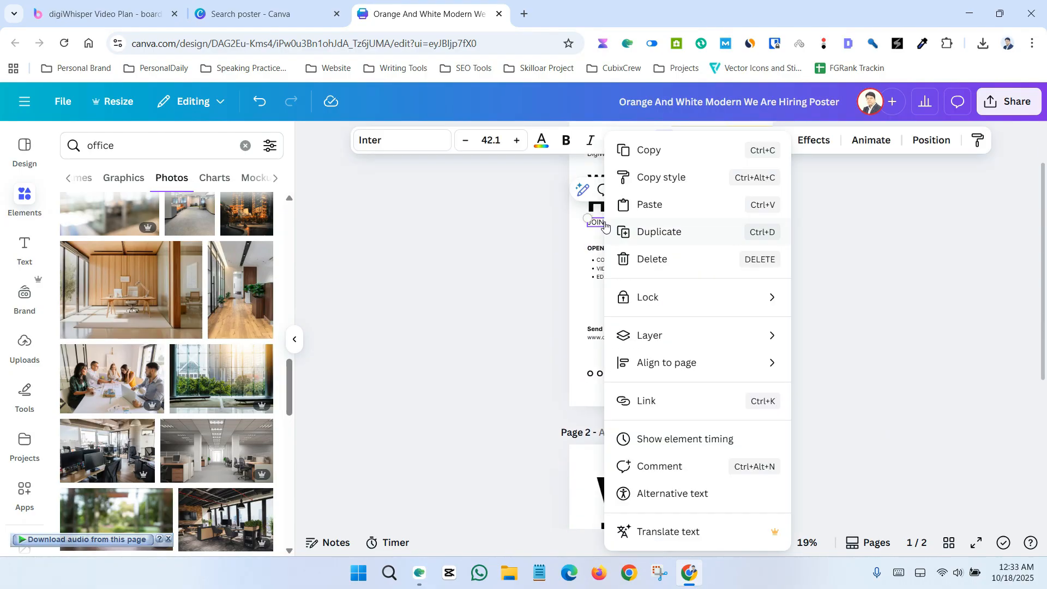
left_click(658, 158)
scroll(499, 415, "down", 5)
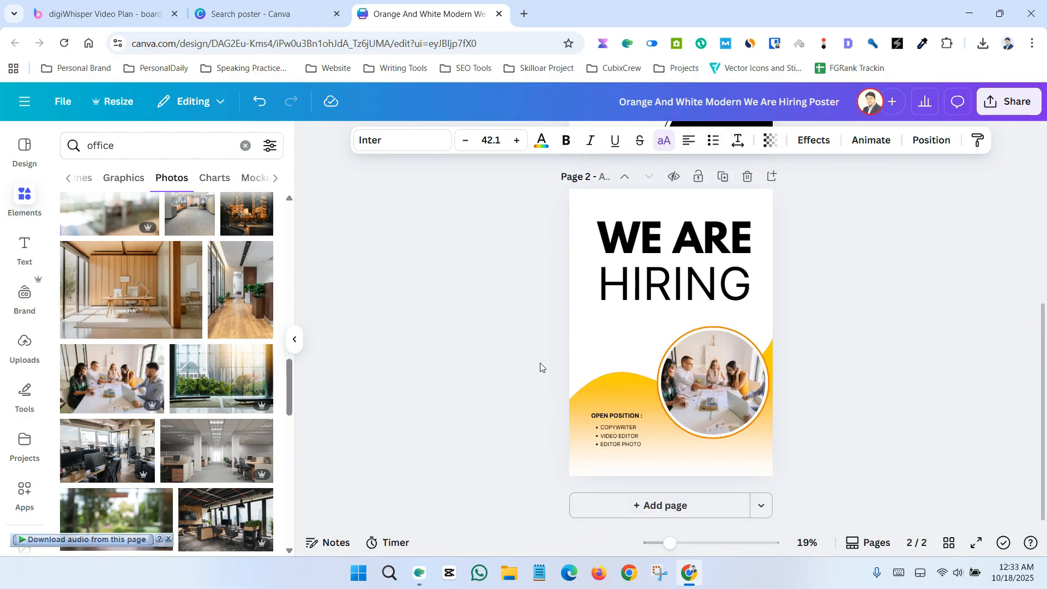
key("ctrl+v")
left_click(907, 363)
left_click(596, 299)
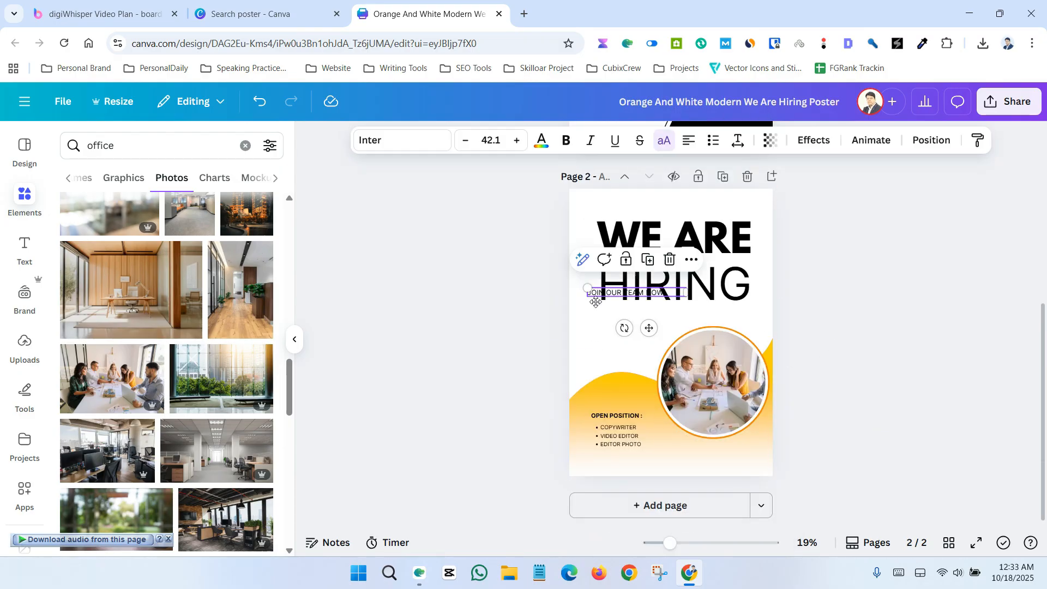
left_click_drag(595, 302, 603, 307)
left_click(947, 394)
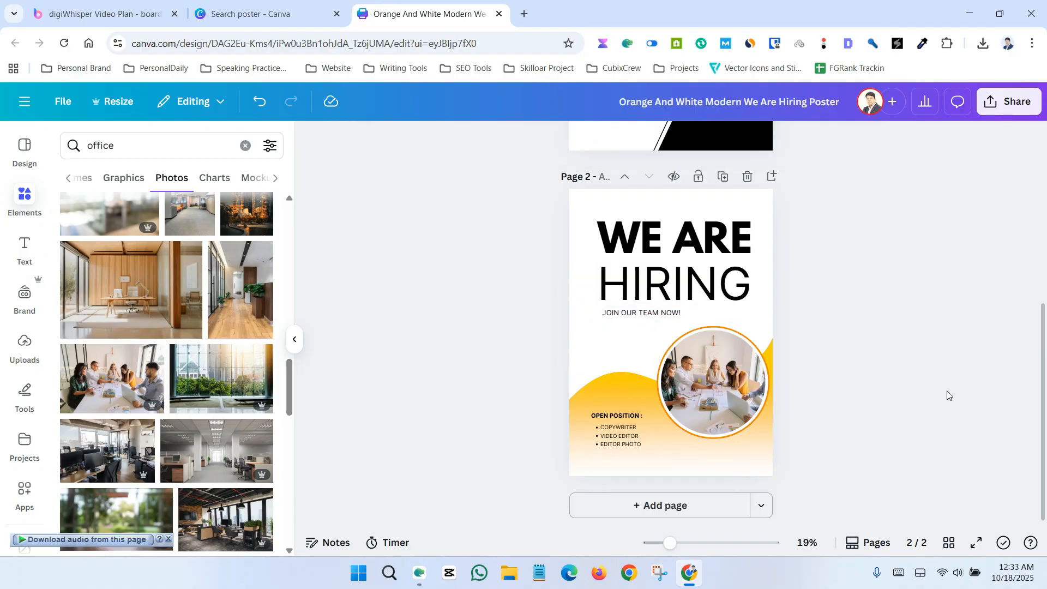
scroll(947, 393, "up", 1)
scroll(947, 394, "down", 1)
scroll(947, 394, "up", 5)
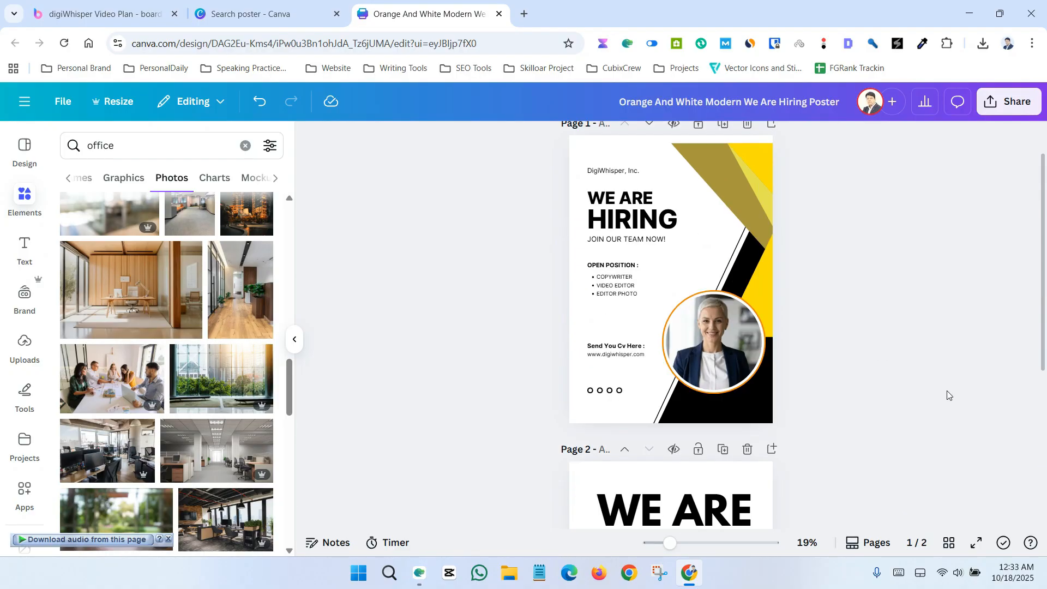
scroll(946, 391, "down", 1)
left_click_drag(634, 294, 626, 326)
right_click(617, 286)
left_click(659, 139)
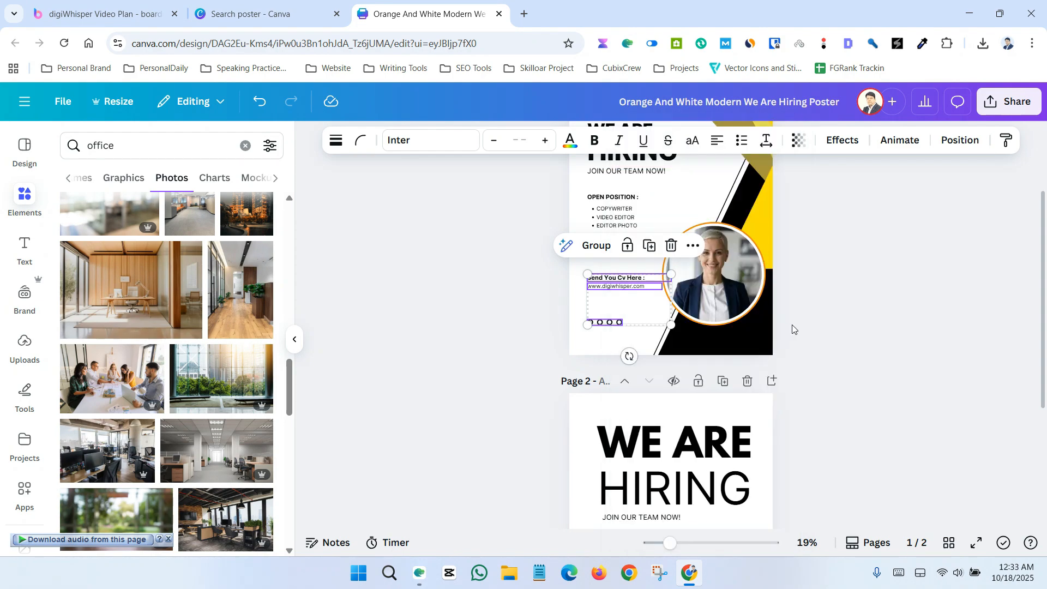
scroll(791, 327, "down", 3)
key("ctrl+v")
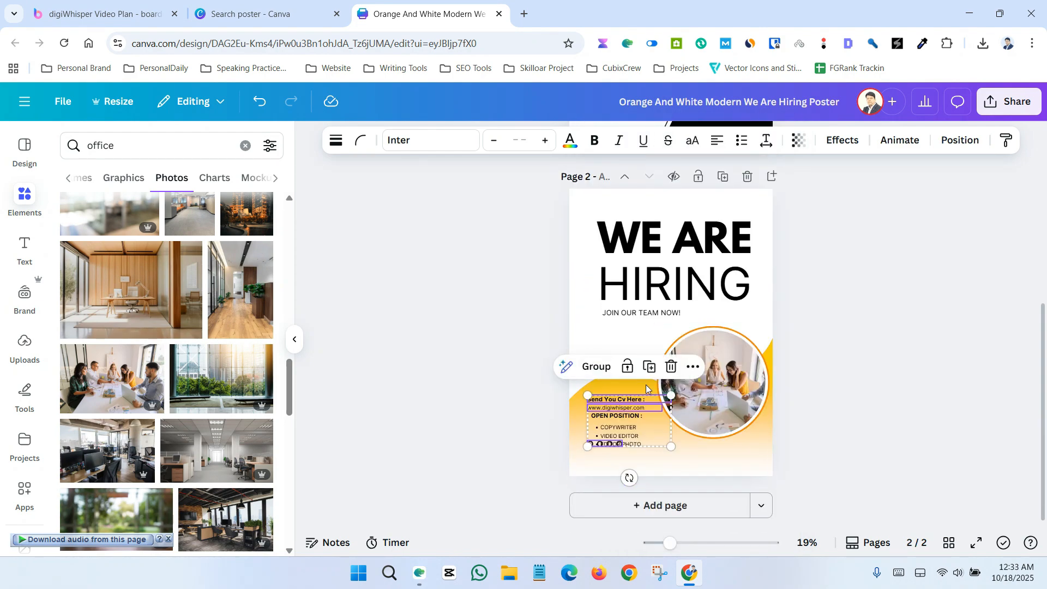
left_click_drag(647, 403, 745, 451)
left_click(881, 413)
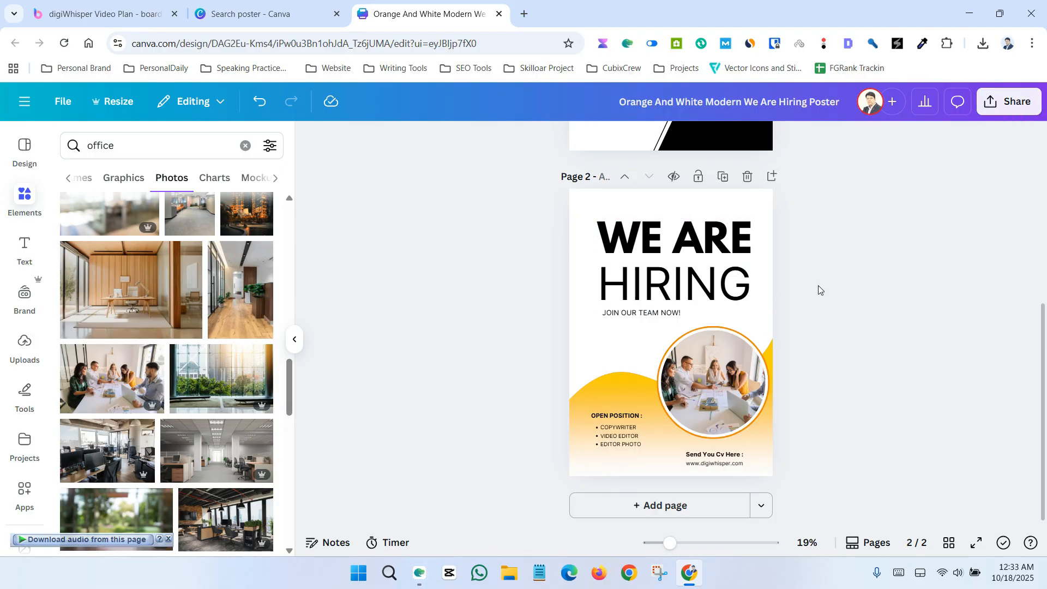
Download only page 2 as a PNG, then view the downloaded poster image and close it
left_click(1015, 103)
left_click(802, 387)
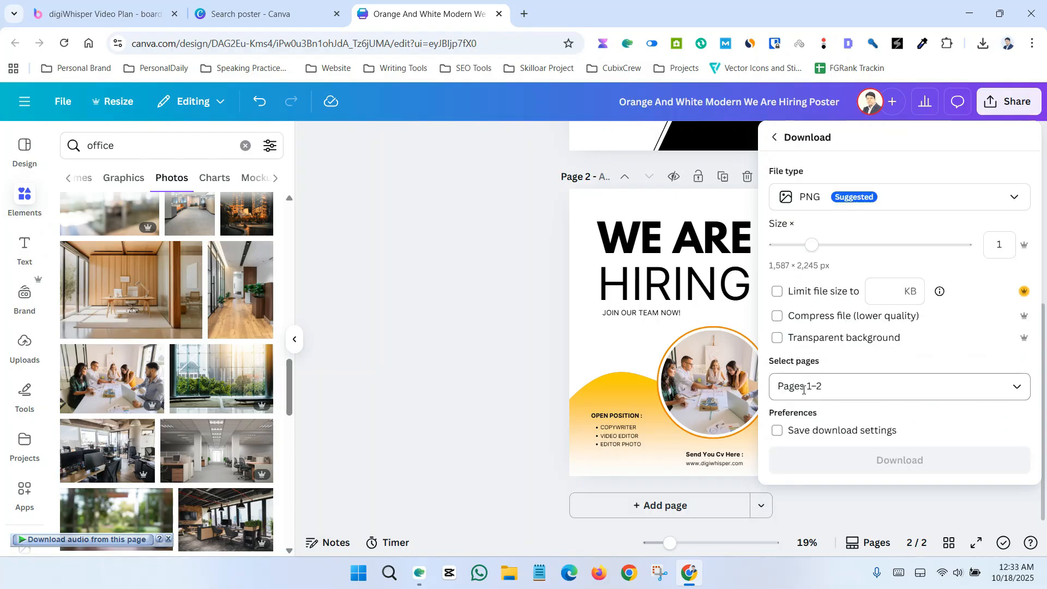
left_click(1008, 388)
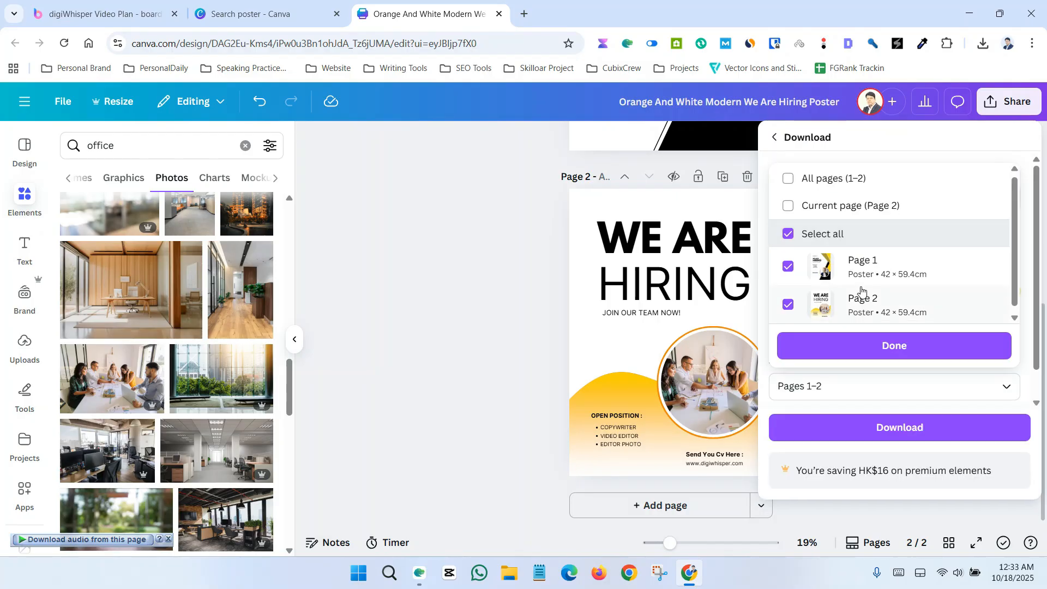
left_click(788, 267)
left_click(898, 347)
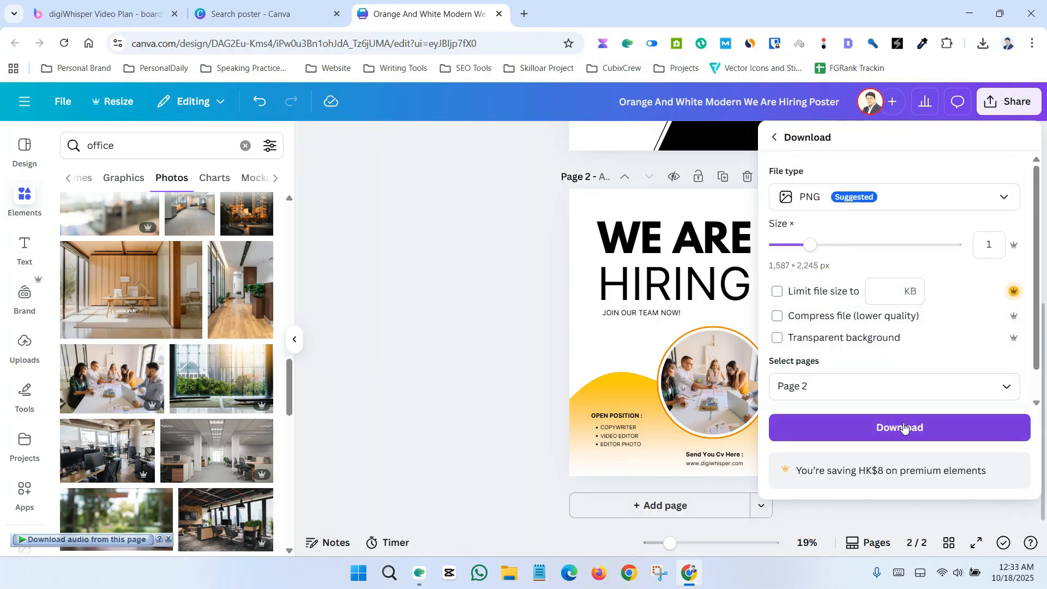
left_click(905, 430)
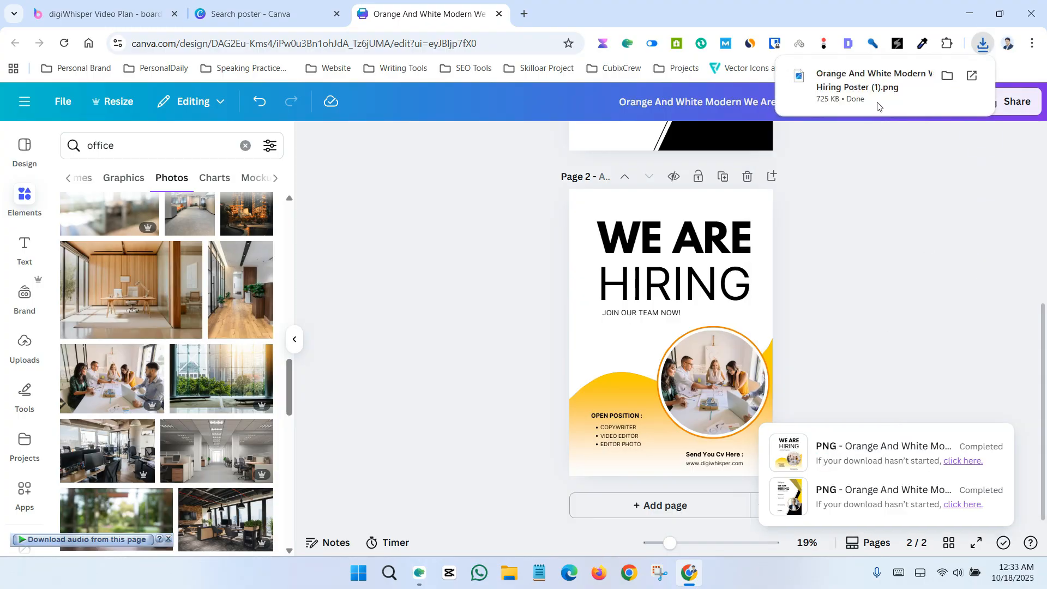
left_click(873, 85)
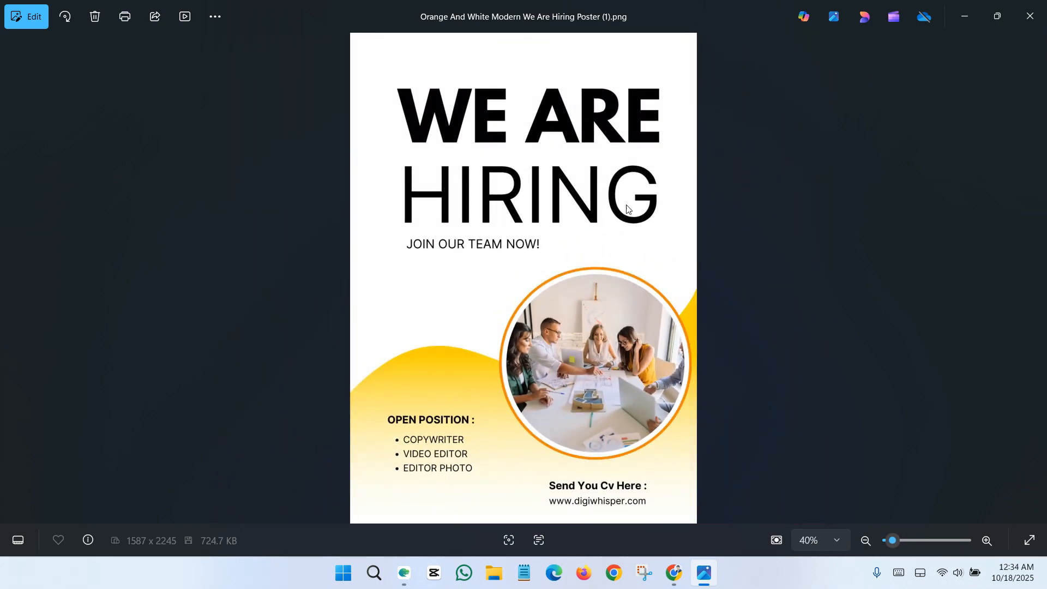
left_click(1030, 16)
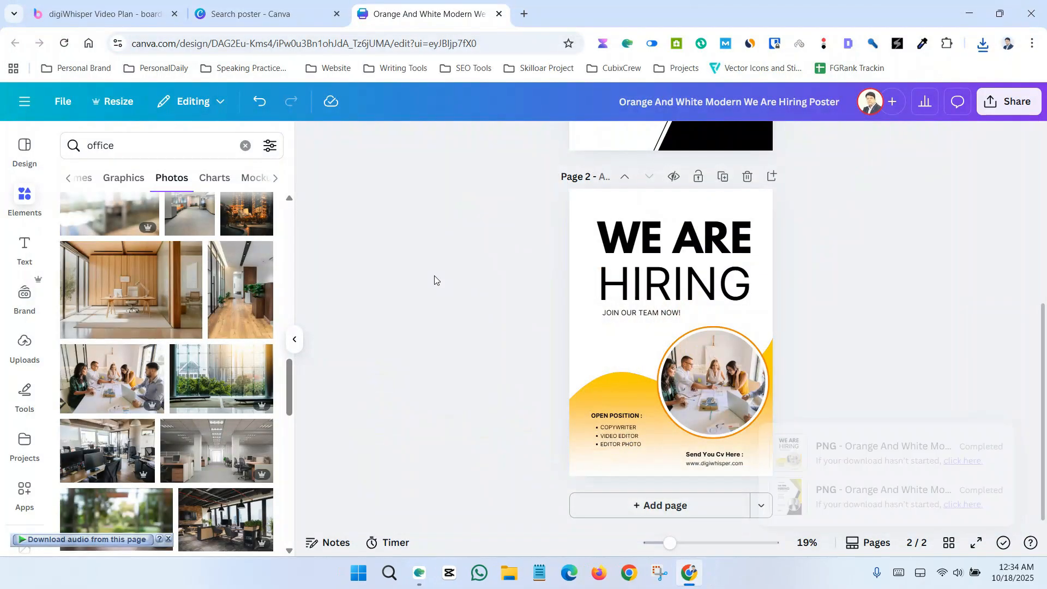